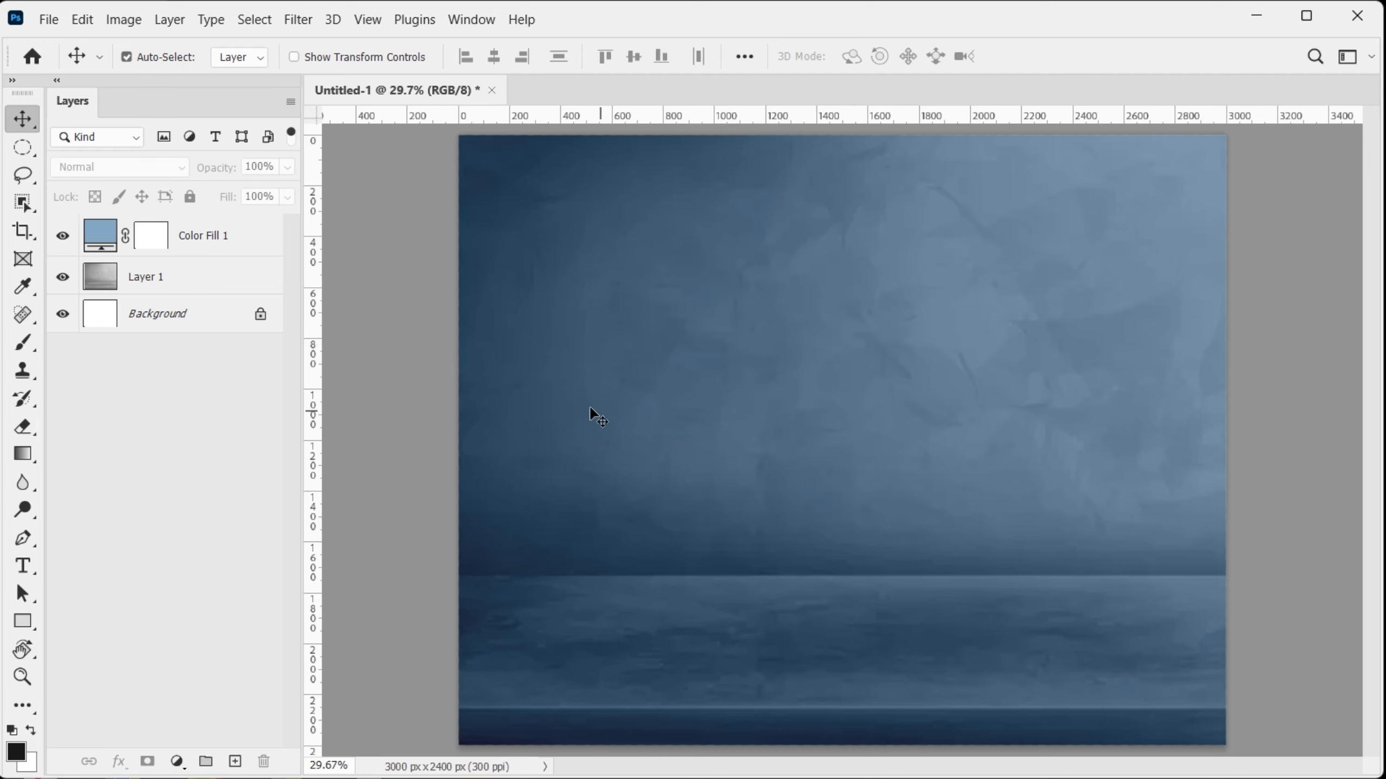
Place the 3d-red-rendering-cube-png-clipart-1 image as an embedded object on top of the blue studio background.
left_click(49, 19)
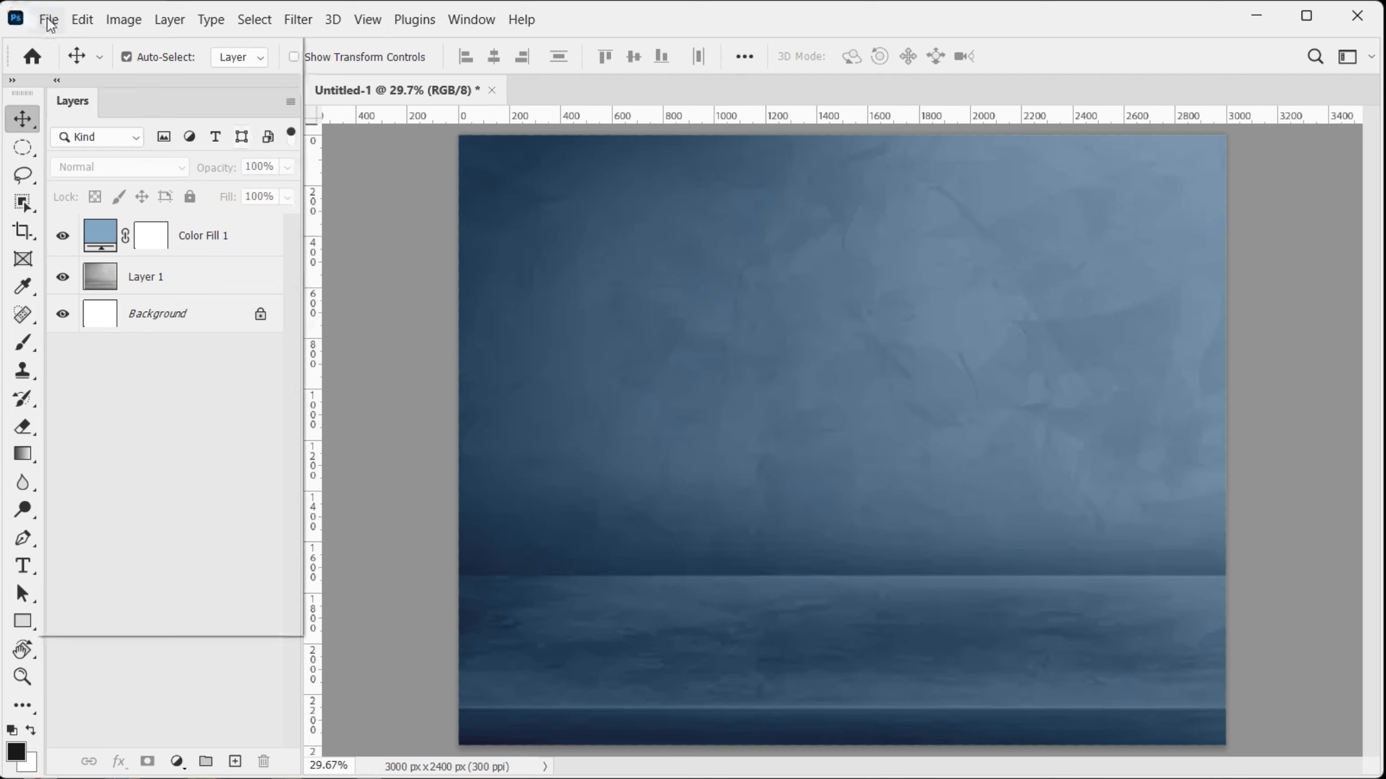
left_click(176, 407)
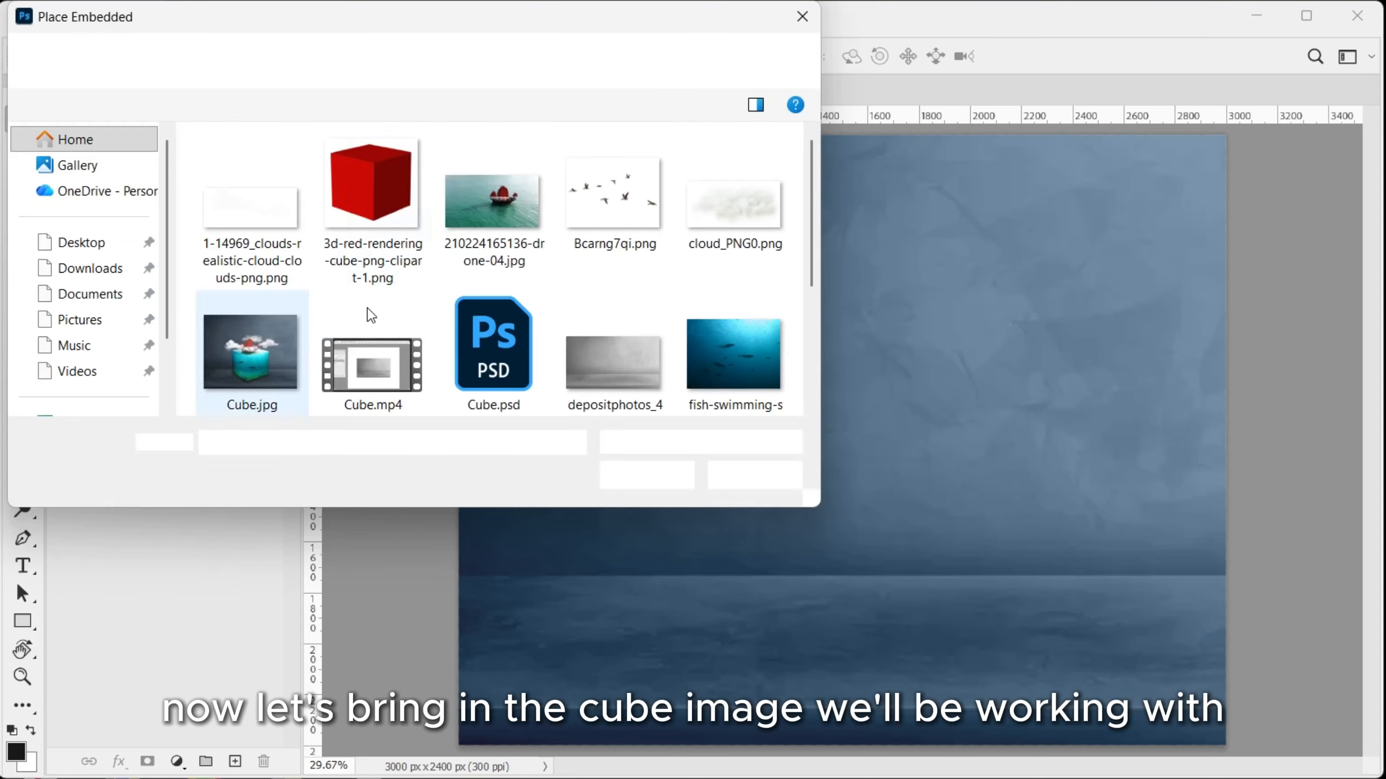
double_click(353, 175)
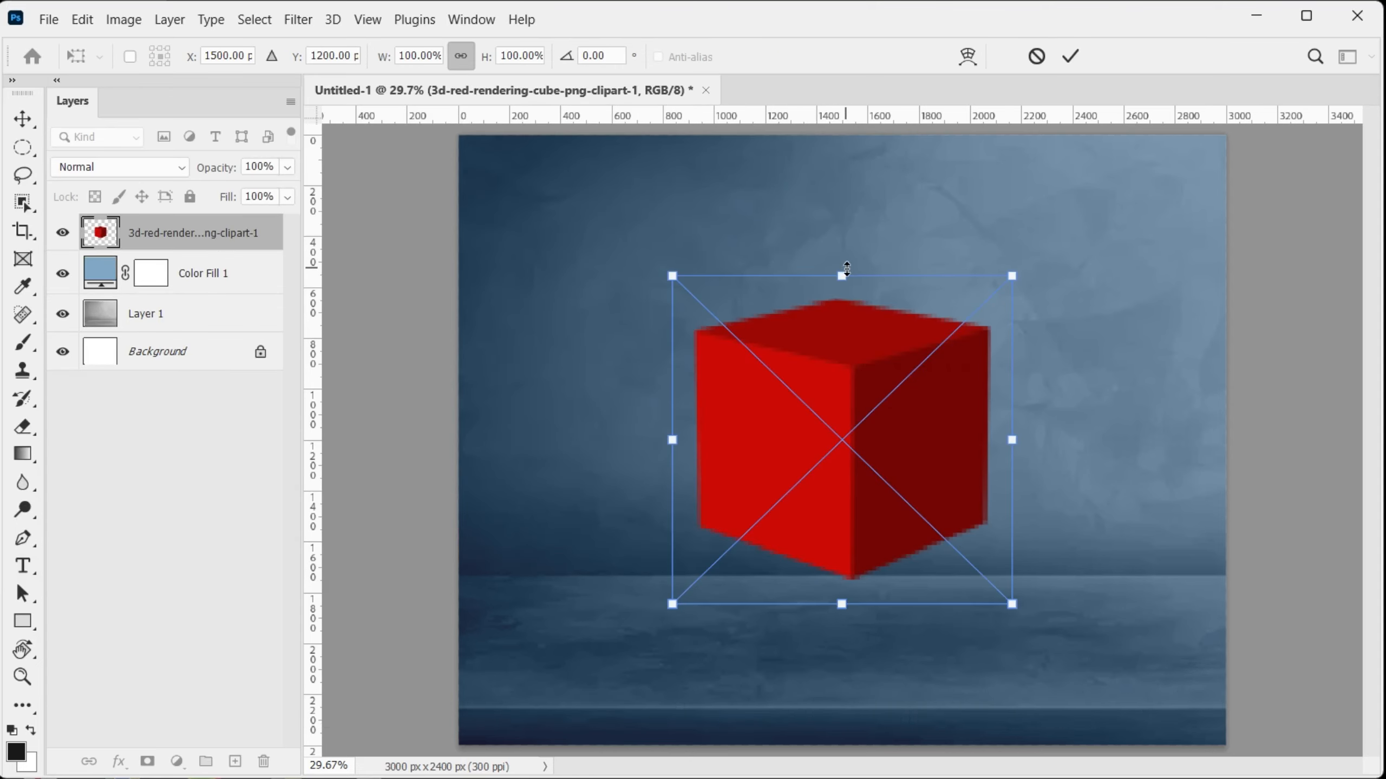
Resize the cube and lower it onto the floor area at the centre of the canvas, narrowing its width to 96.42%.
left_click_drag(850, 272, 842, 232)
left_click_drag(853, 346, 859, 439)
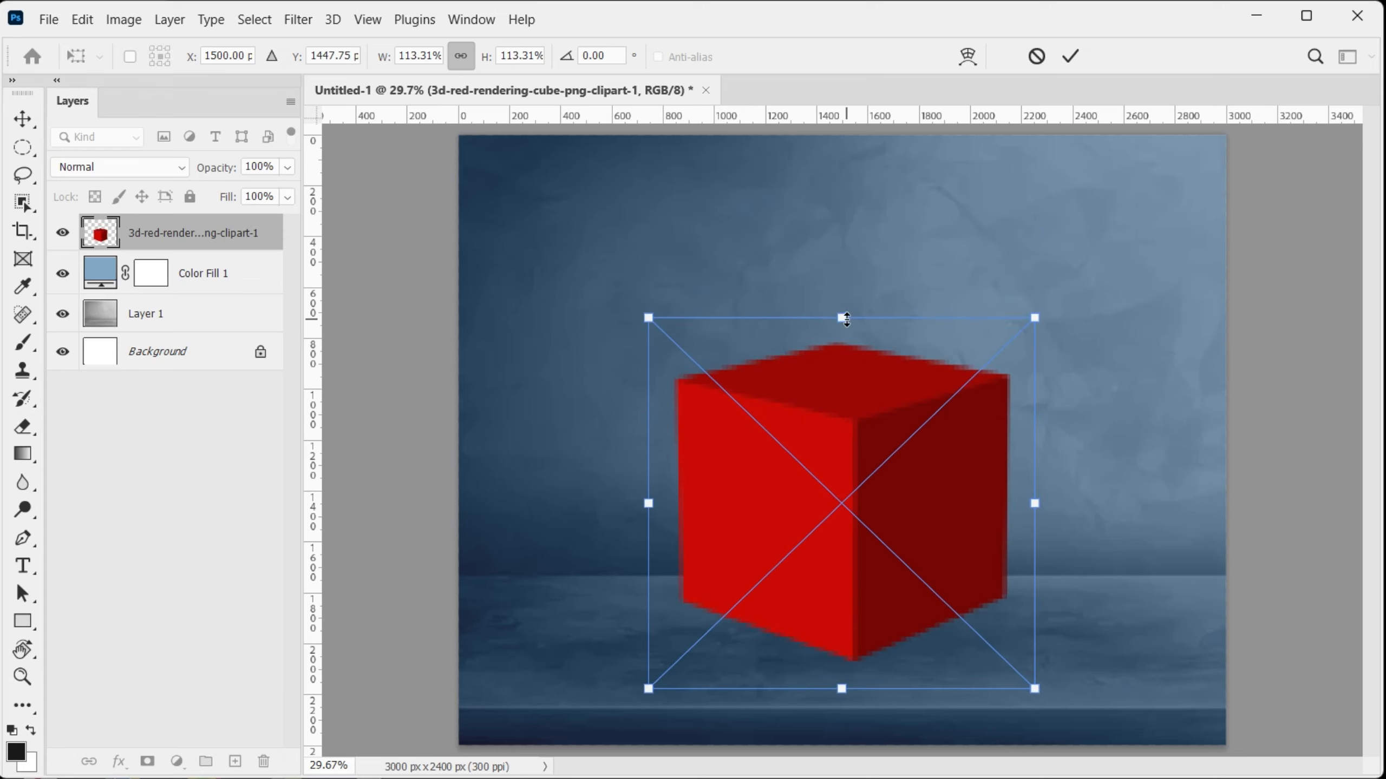
left_click_drag(846, 324, 851, 364)
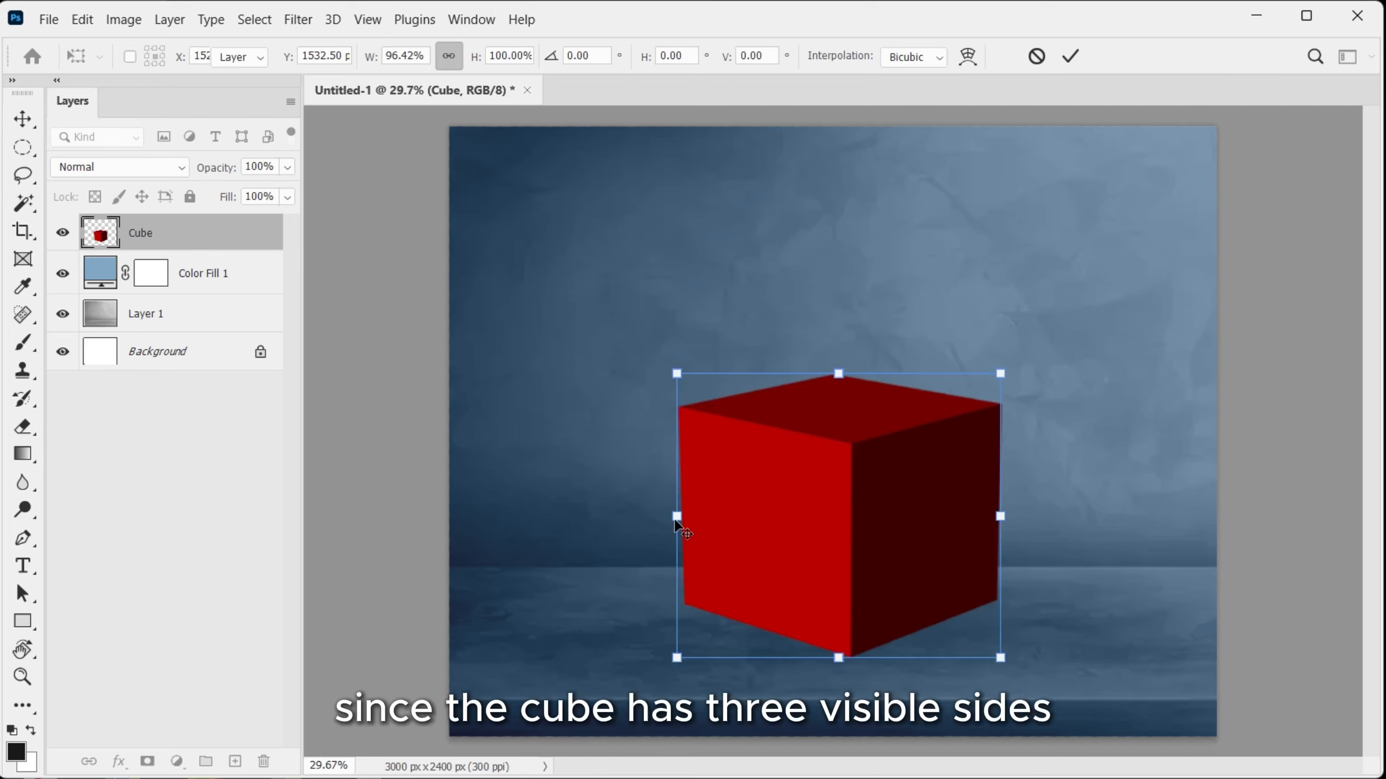
key("Return")
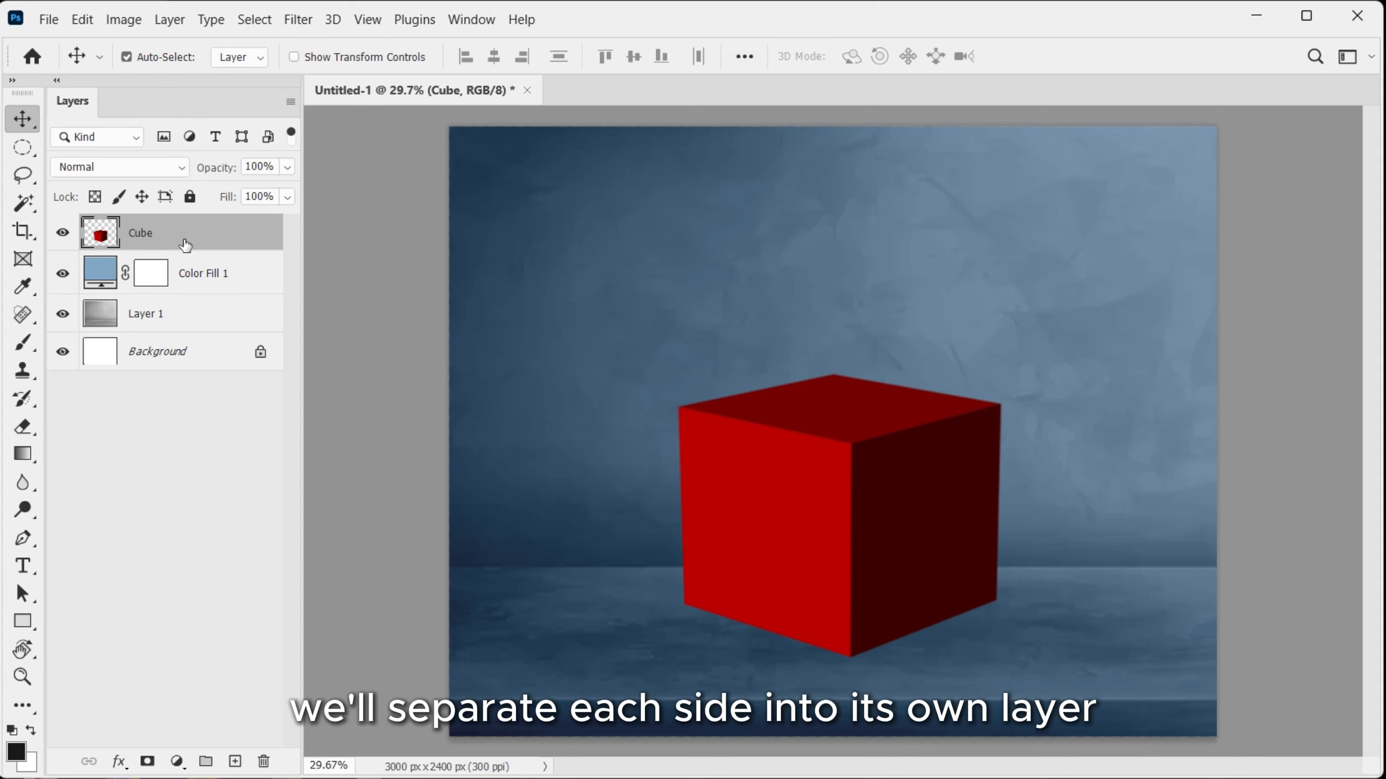
Select the cube's top face with the Magic Wand tool and copy it to its own layer.
key("w")
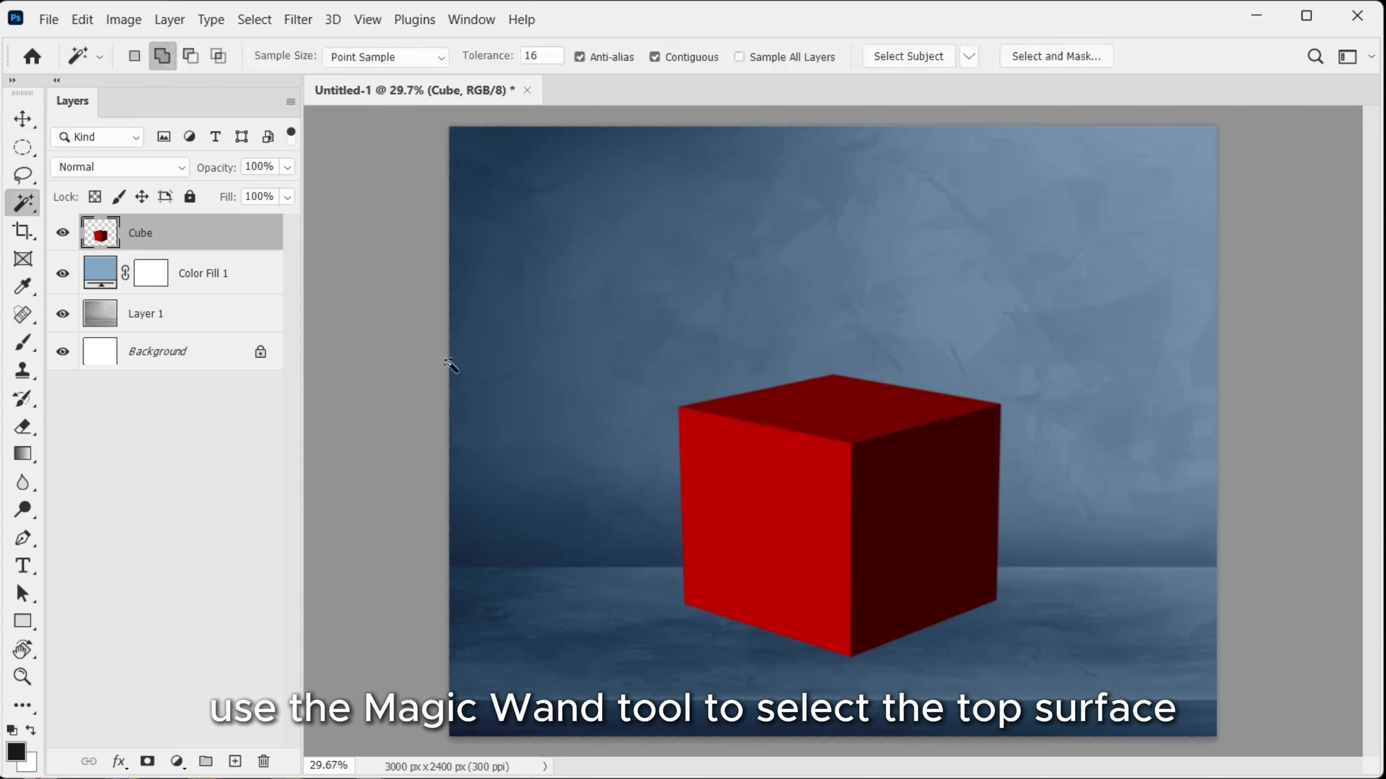
left_click(811, 404)
key("shift+w")
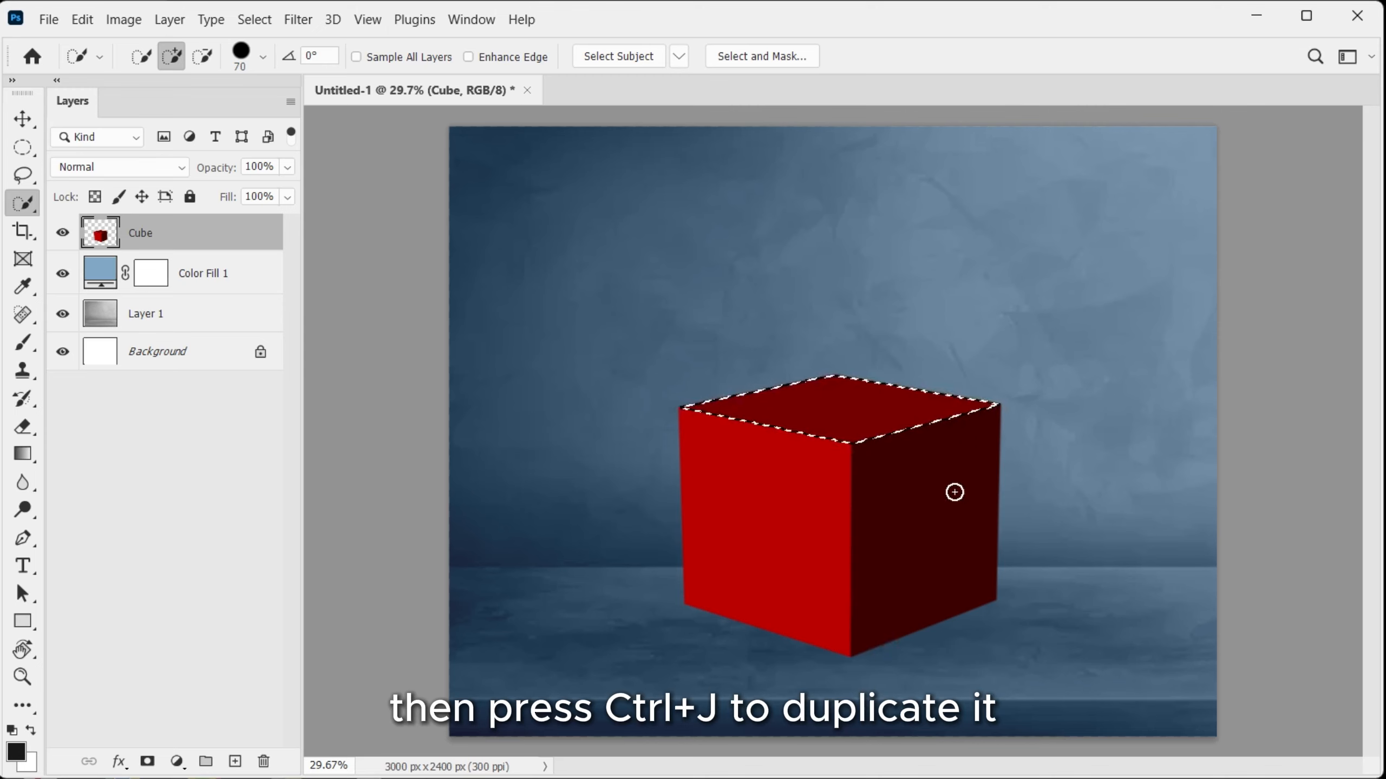
key("ctrl+j")
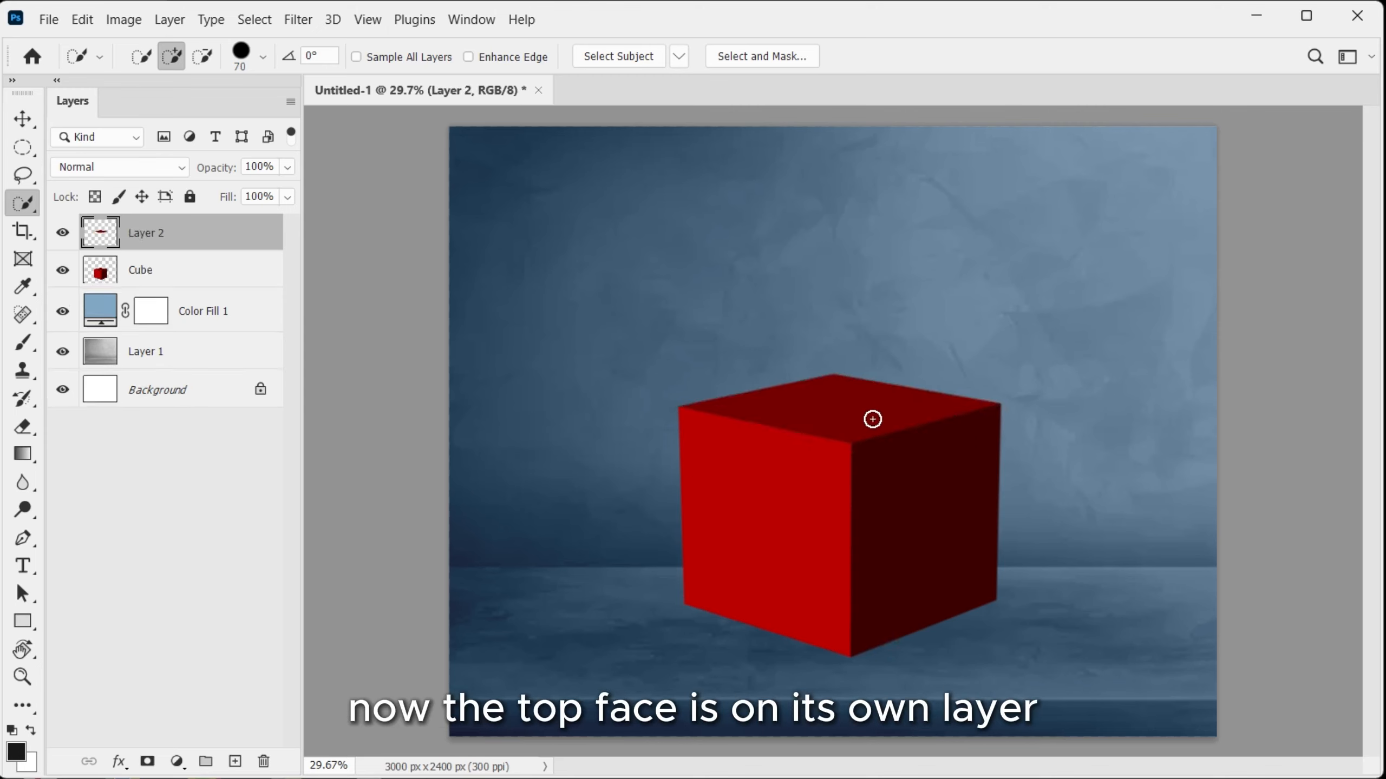
Select the right face on the Cube layer with the Magic Wand and copy it to a new layer.
key("alt+bracketleft")
key("shift+w")
left_click(956, 539)
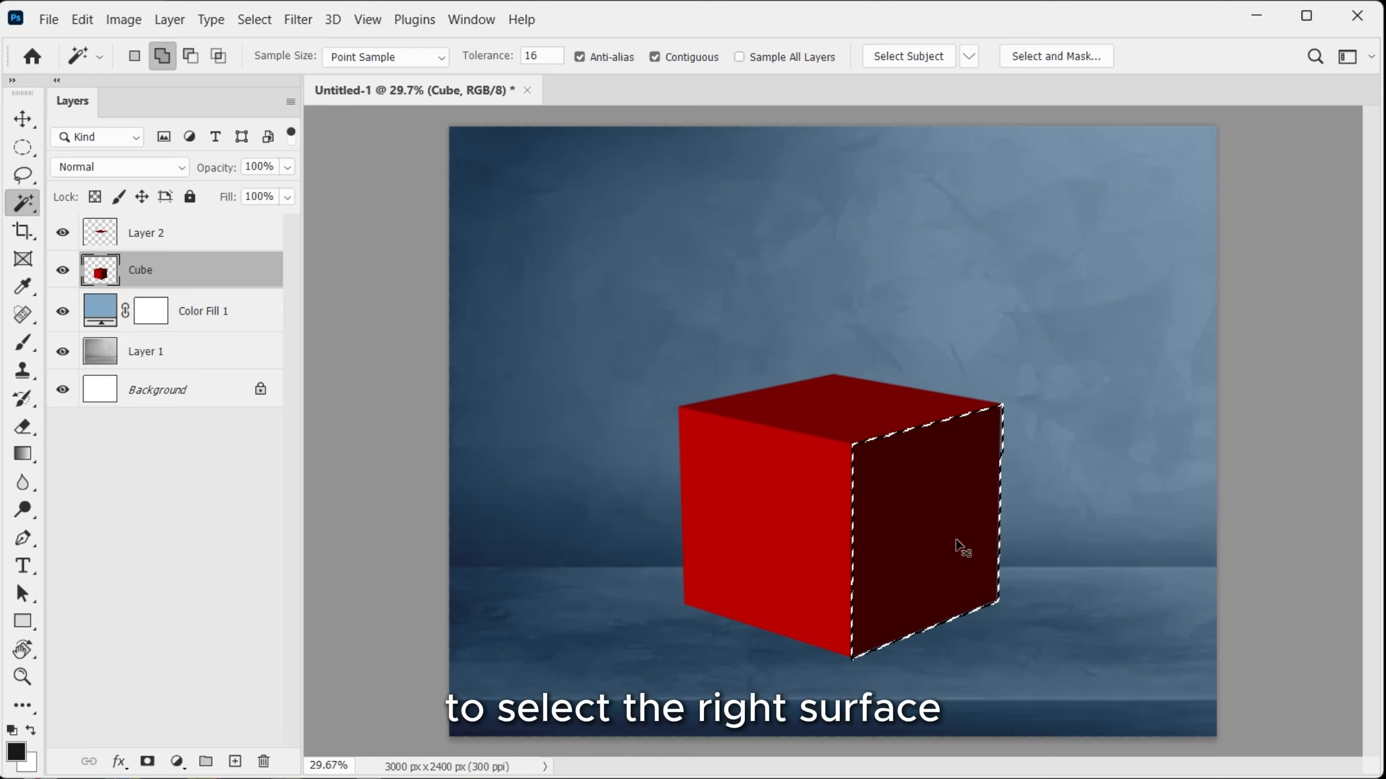
key("ctrl+j")
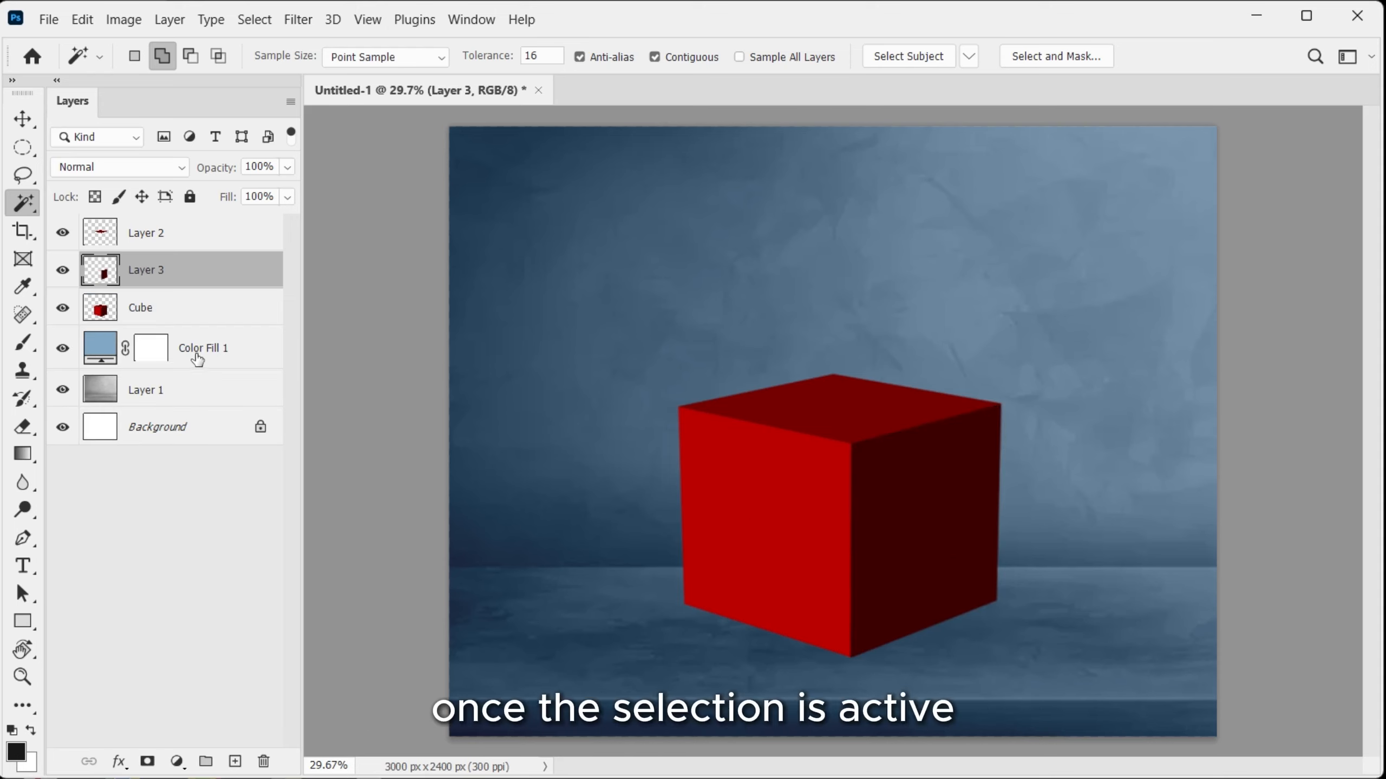
Select the left face on the Cube layer and copy it to a new layer.
left_click(193, 310)
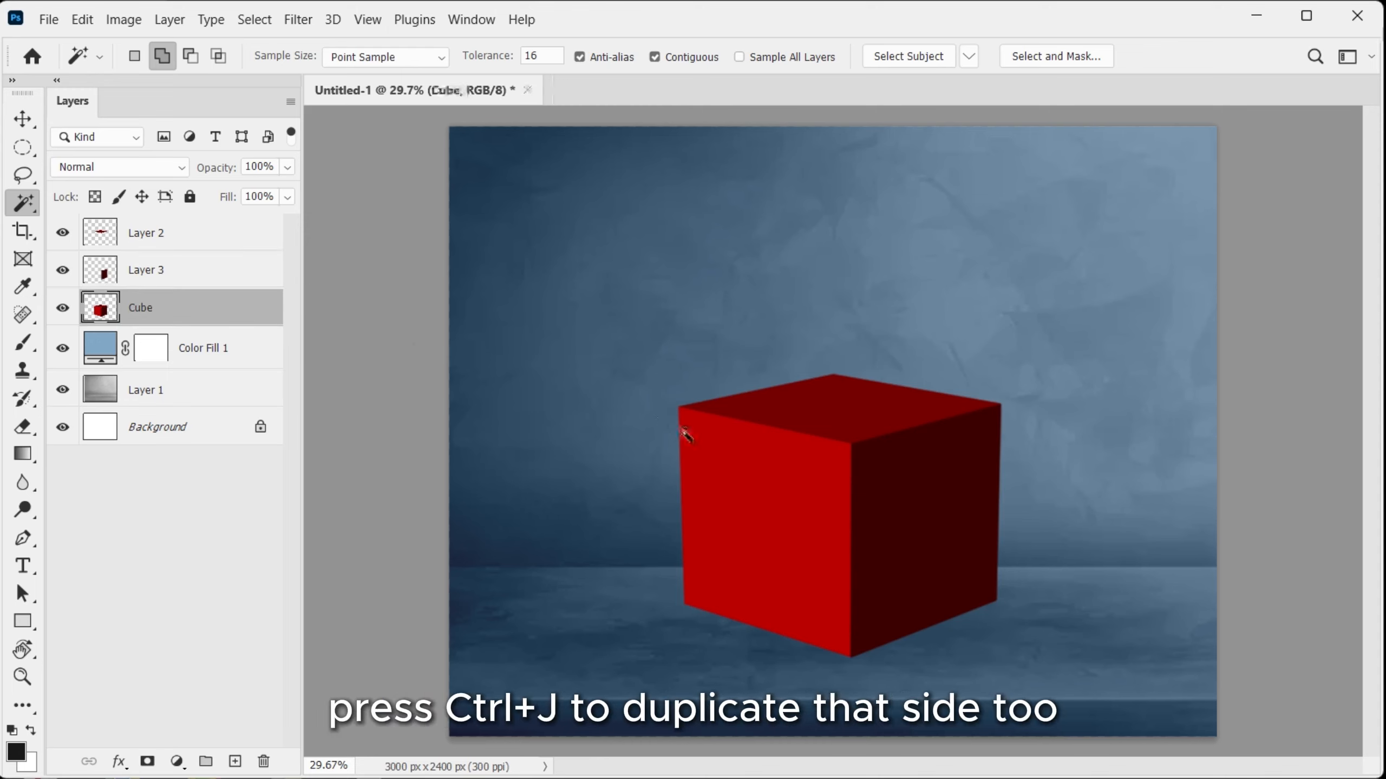
left_click(818, 536)
key("ctrl+j")
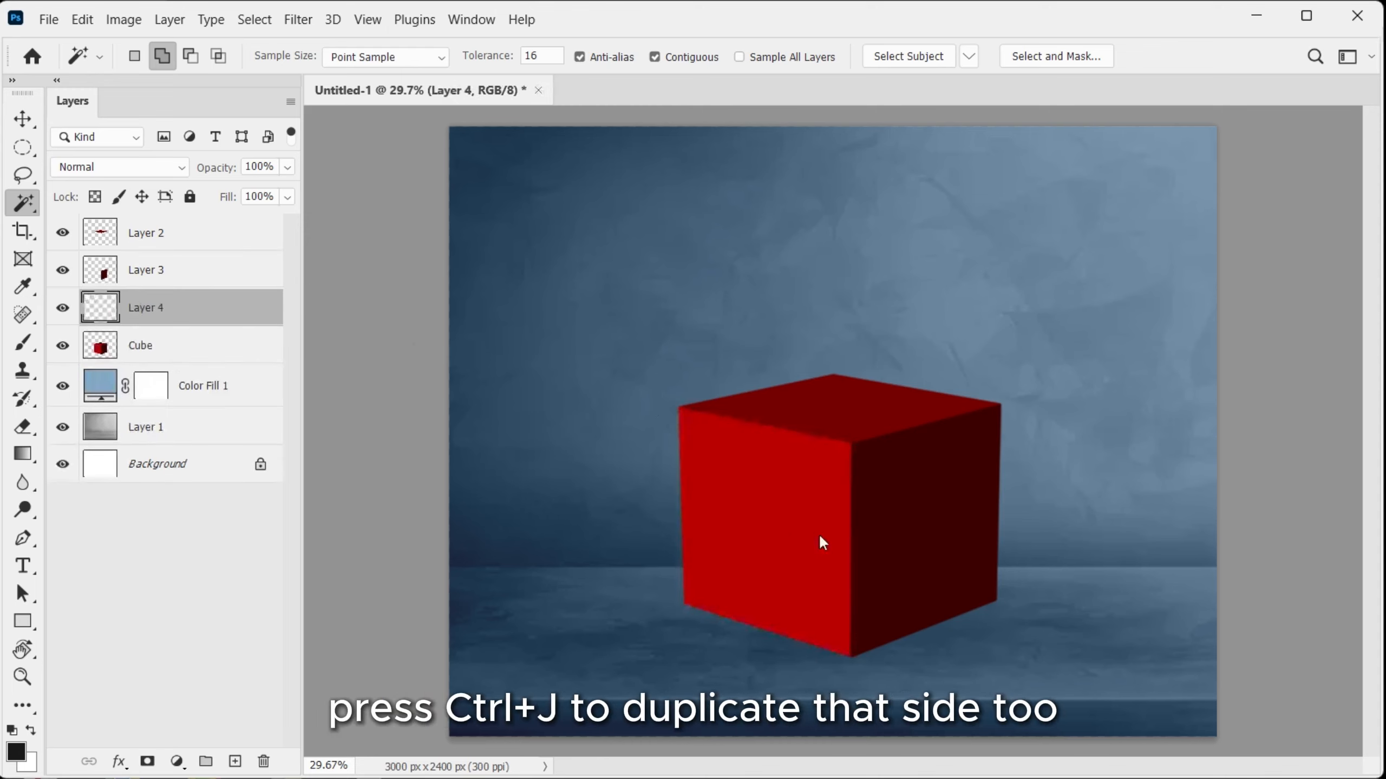
Hide the original Cube layer and toggle the left-face layer's visibility to check the separation.
left_click(64, 345)
left_click(63, 308)
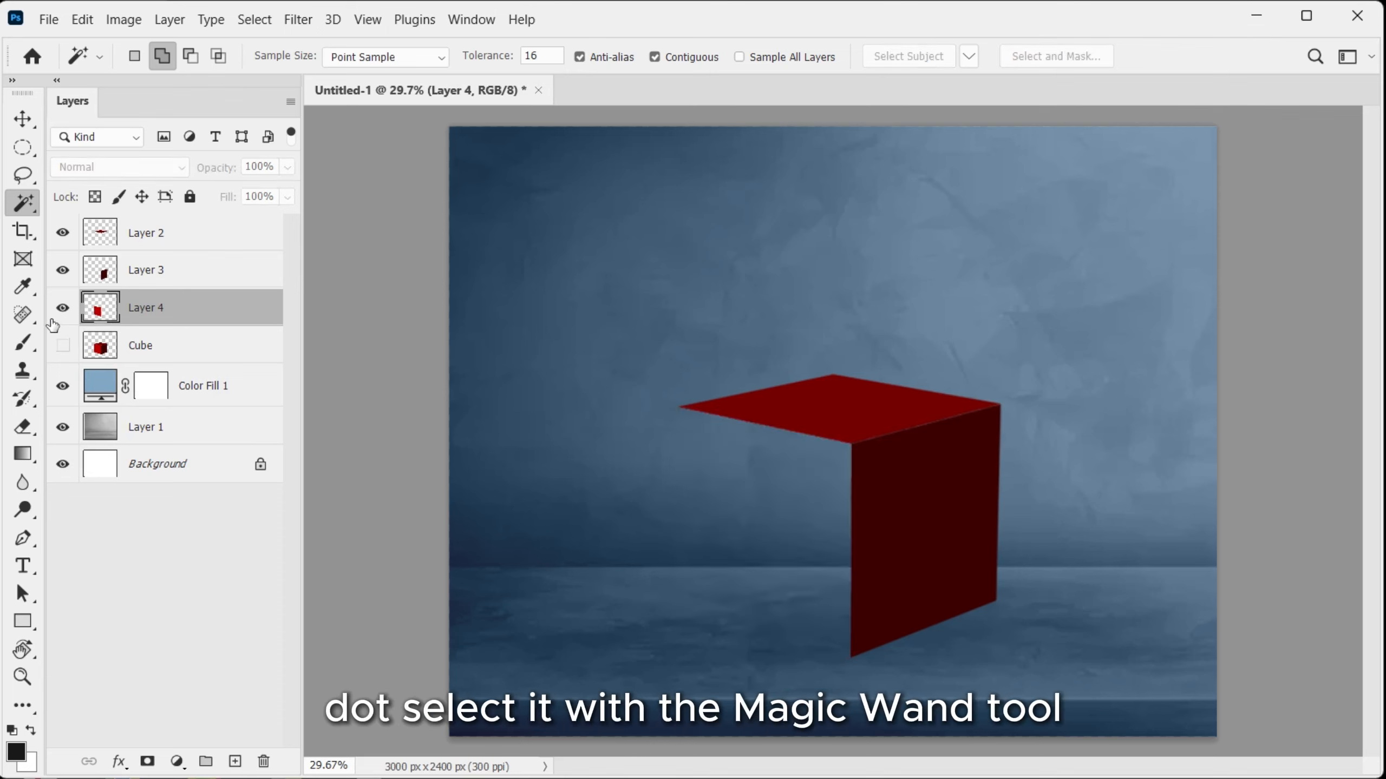
left_click(63, 308)
Rename the left-face layer Left and the right-face layer Right'.
double_click(144, 309)
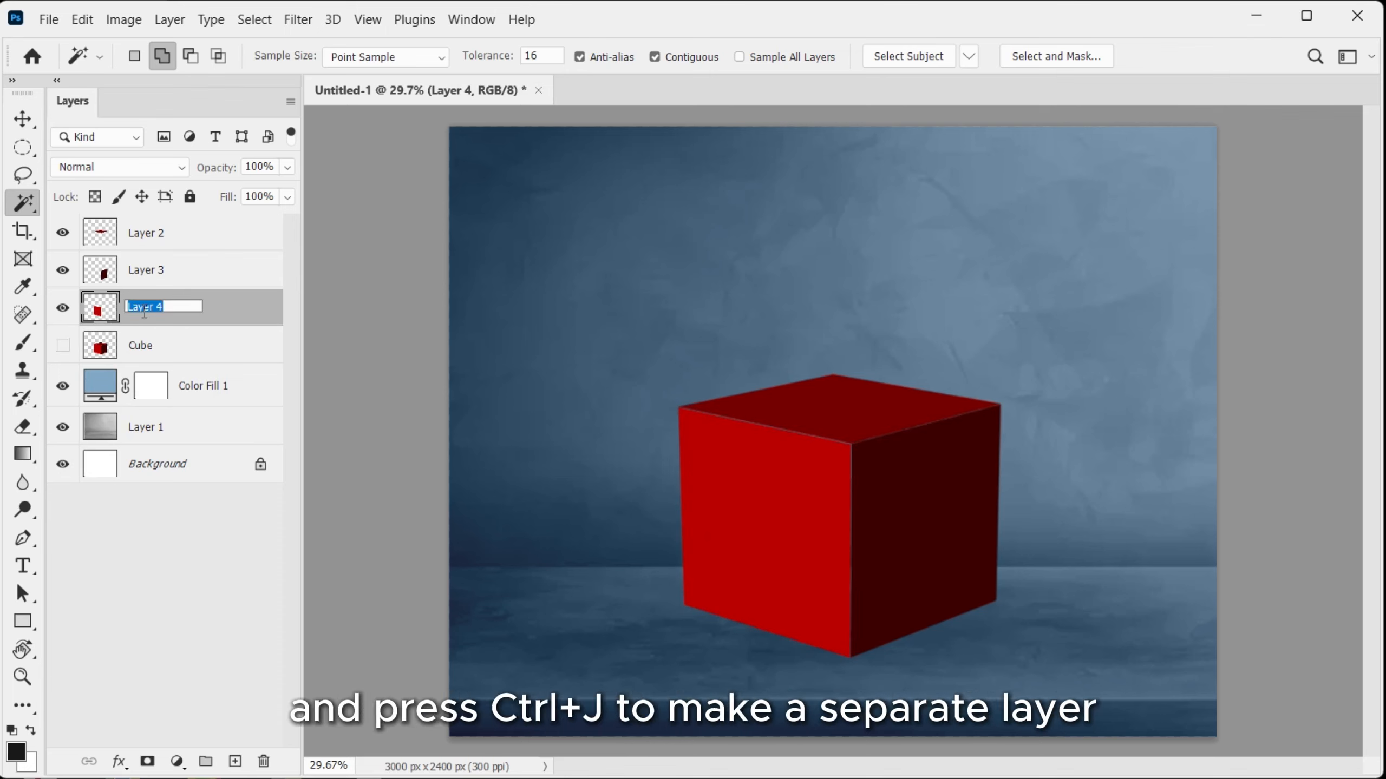
type("Left")
key("Return")
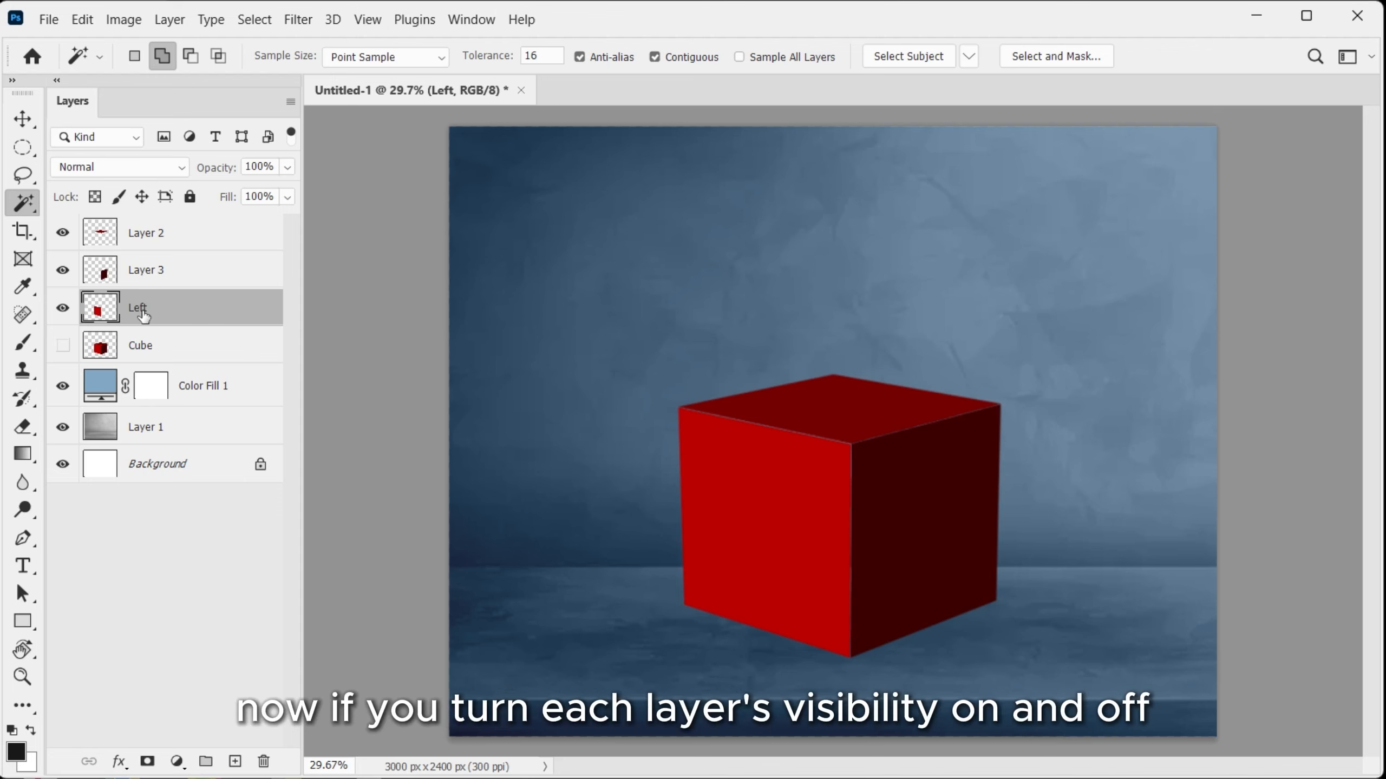
left_click(62, 270)
double_click(148, 271)
type("Right")
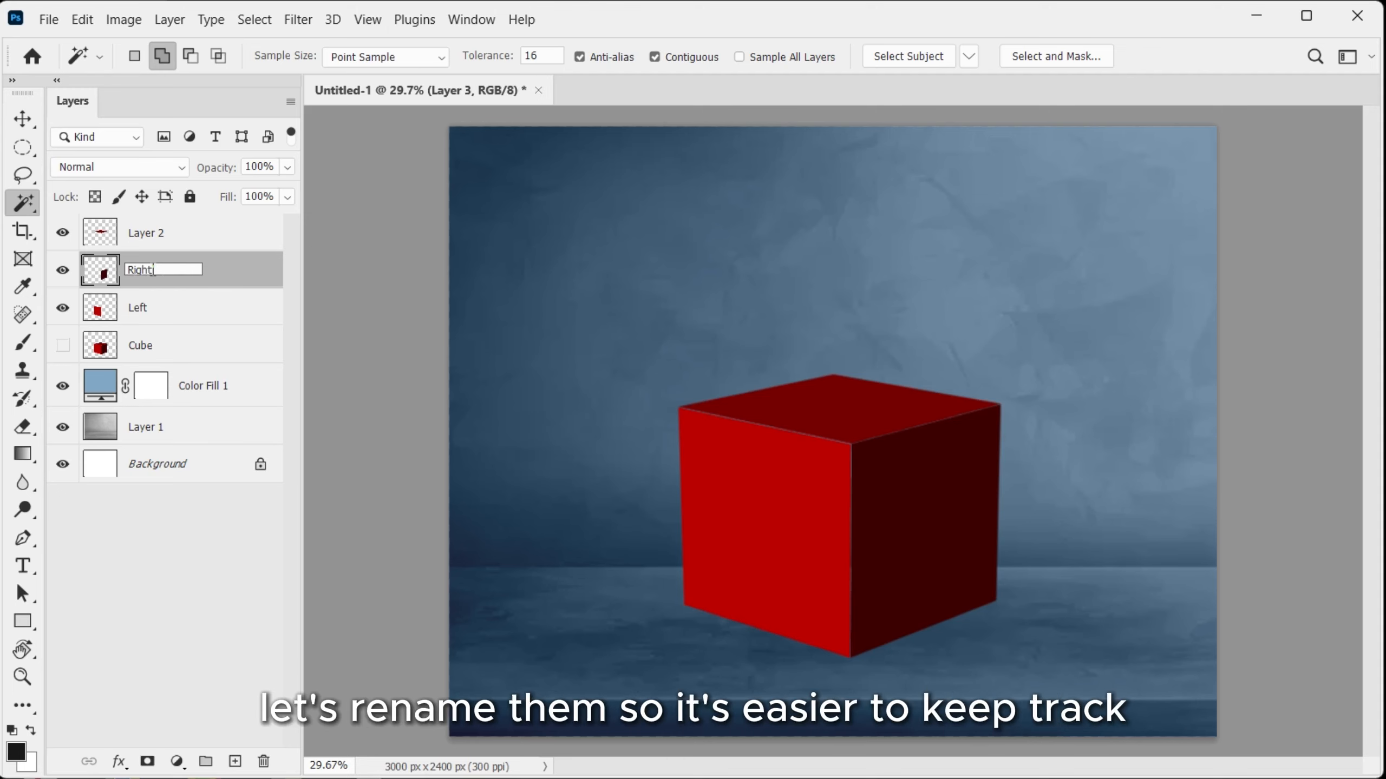
key("Return")
Rename the layer holding the cube's top face Upper.
left_click(155, 236)
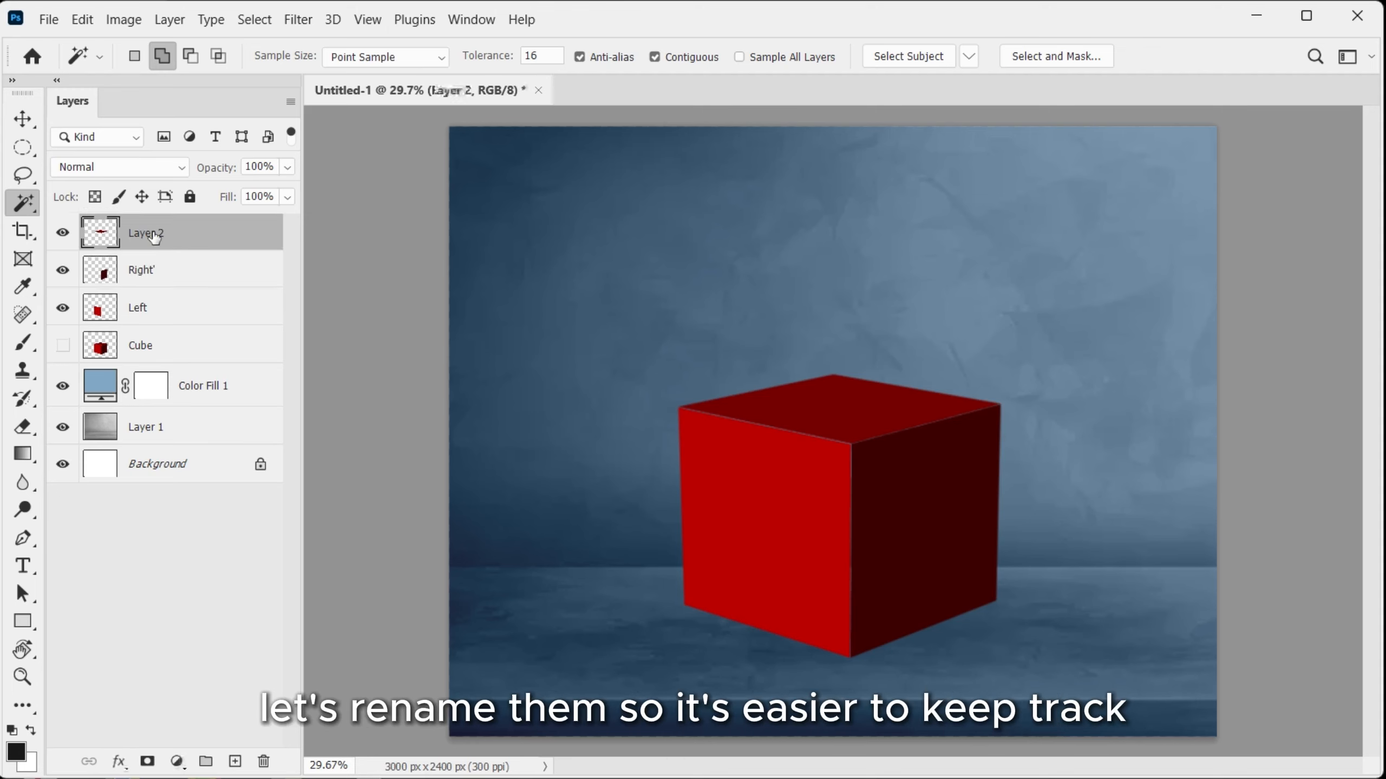
double_click(155, 235)
type("Upper")
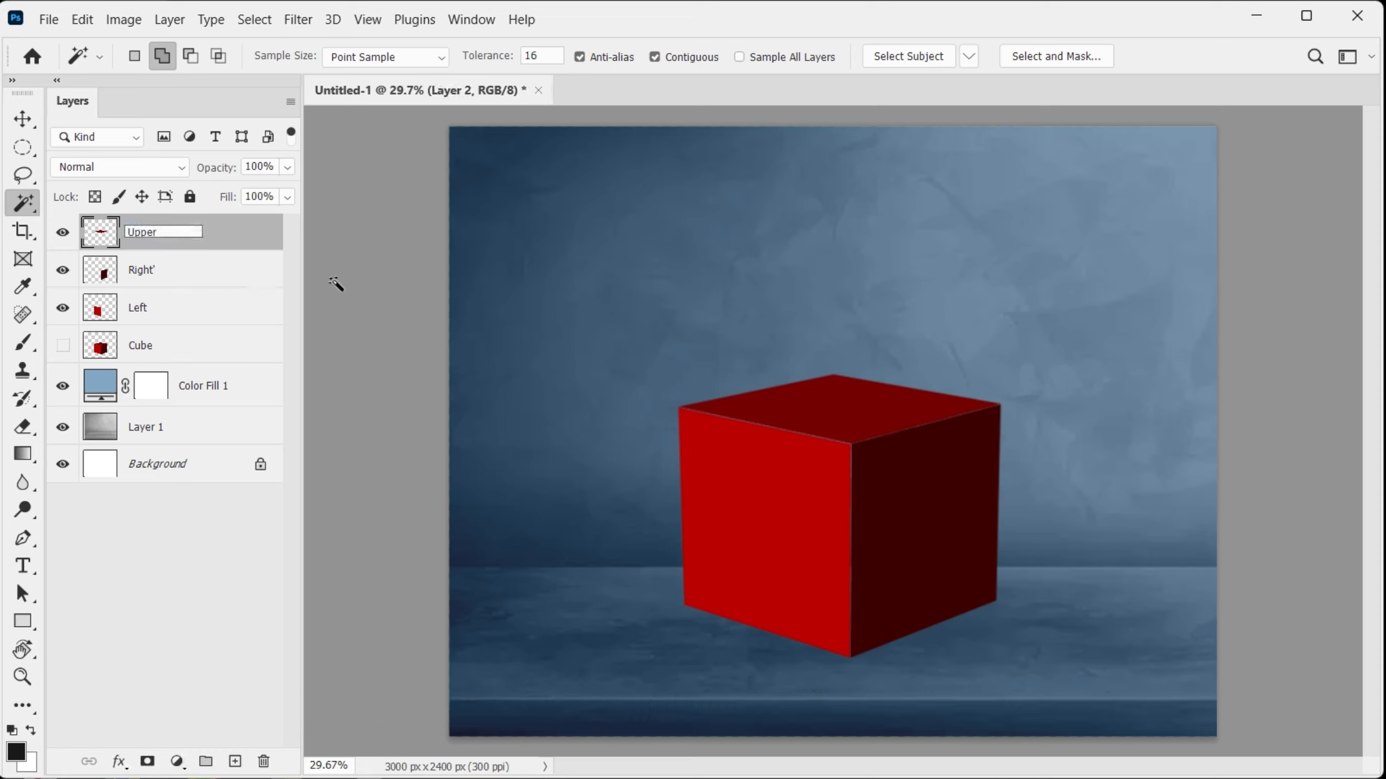
key("Return")
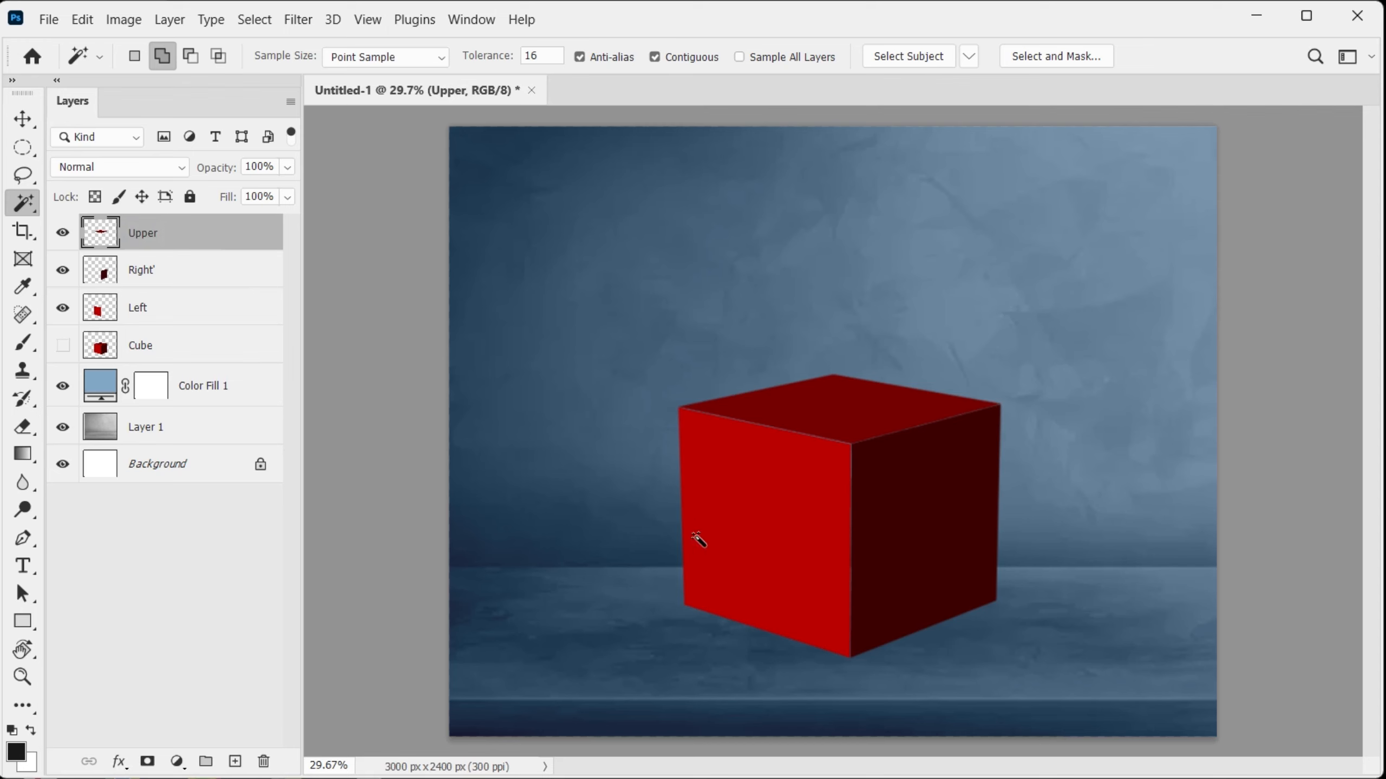
Place the fish-swimming-sea underwater image as an embedded object directly above the Right' layer.
key("v")
key("alt+bracketleft")
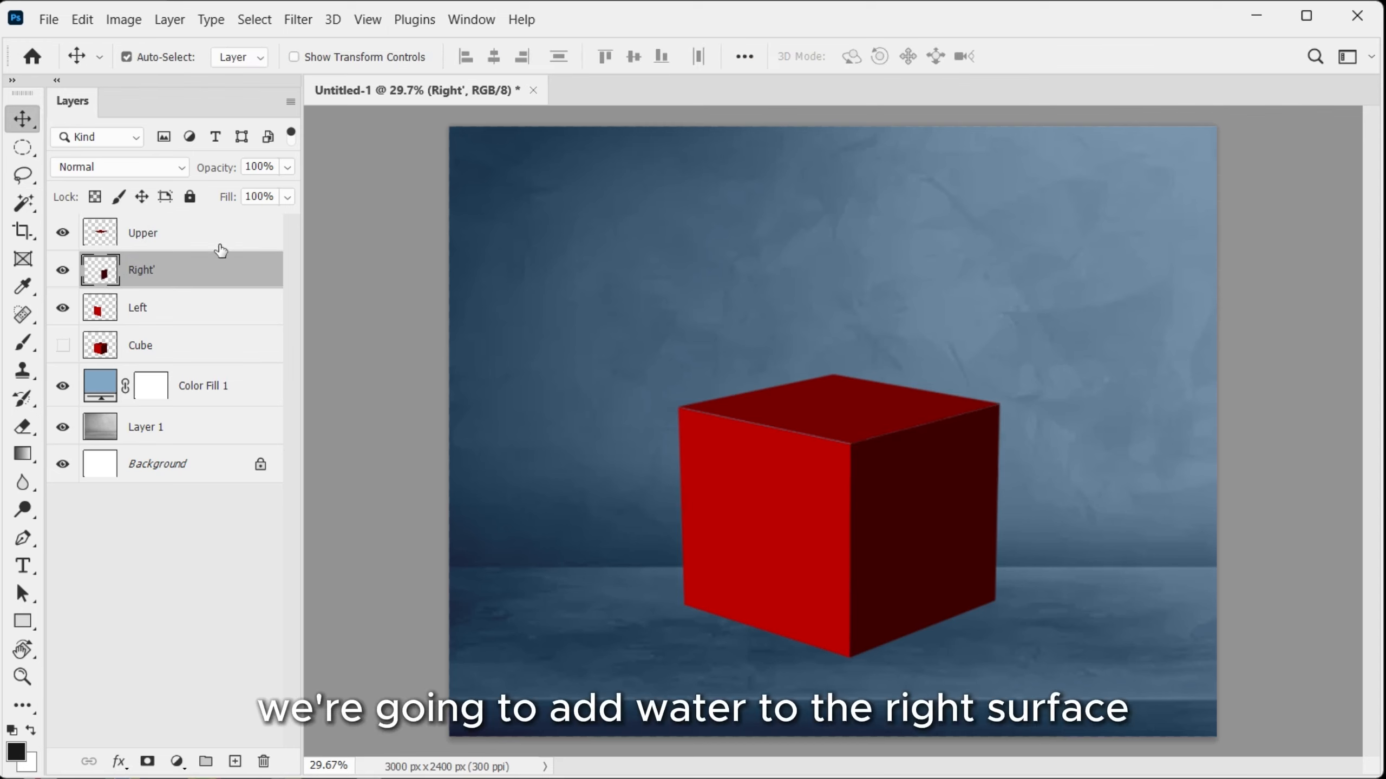
left_click(65, 272)
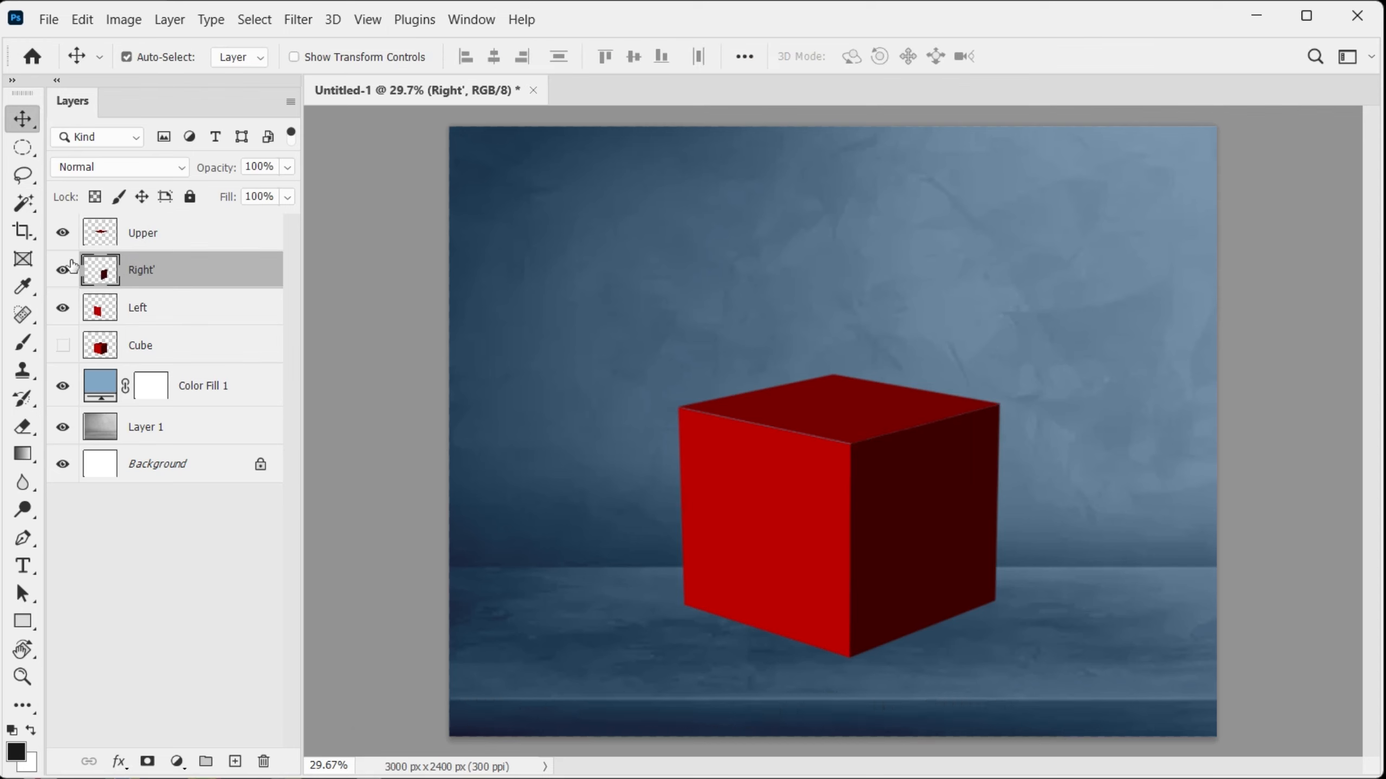
left_click(43, 19)
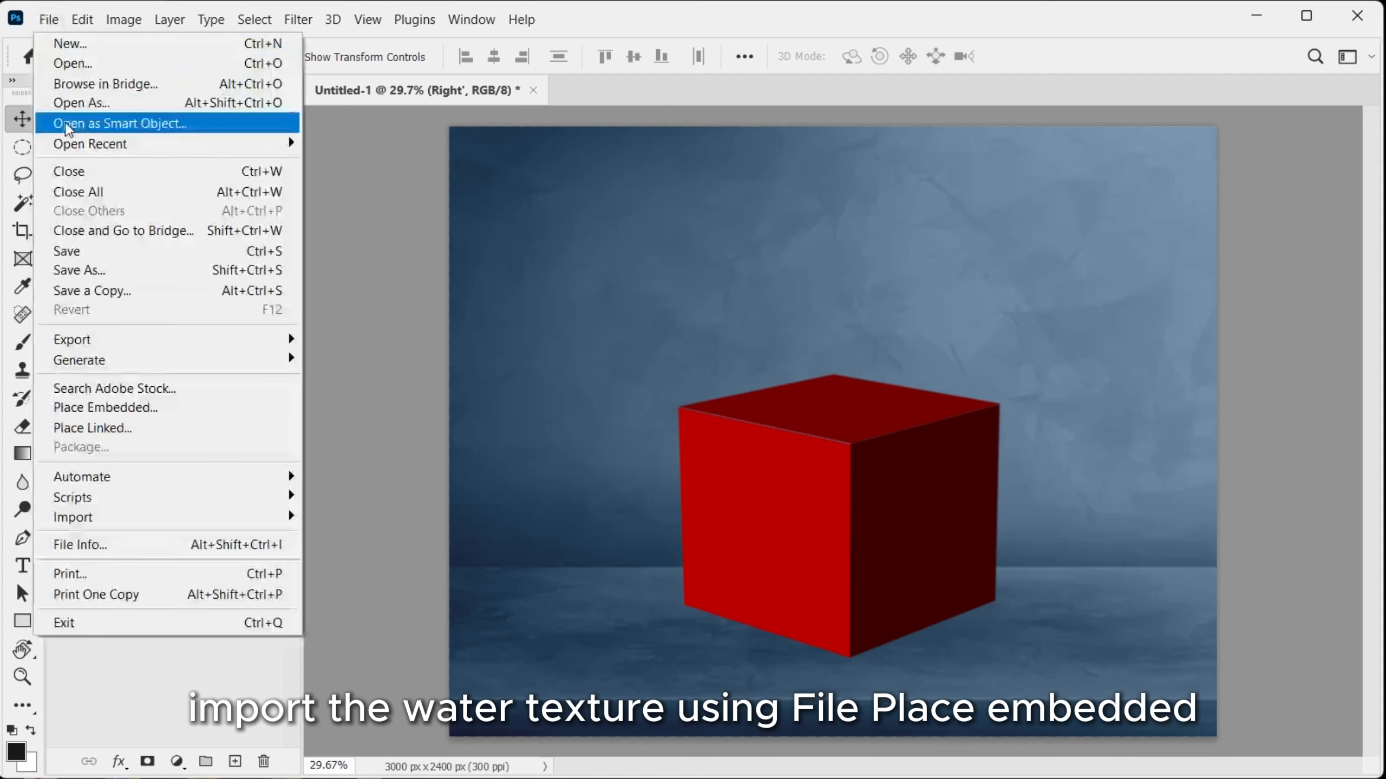
left_click(181, 404)
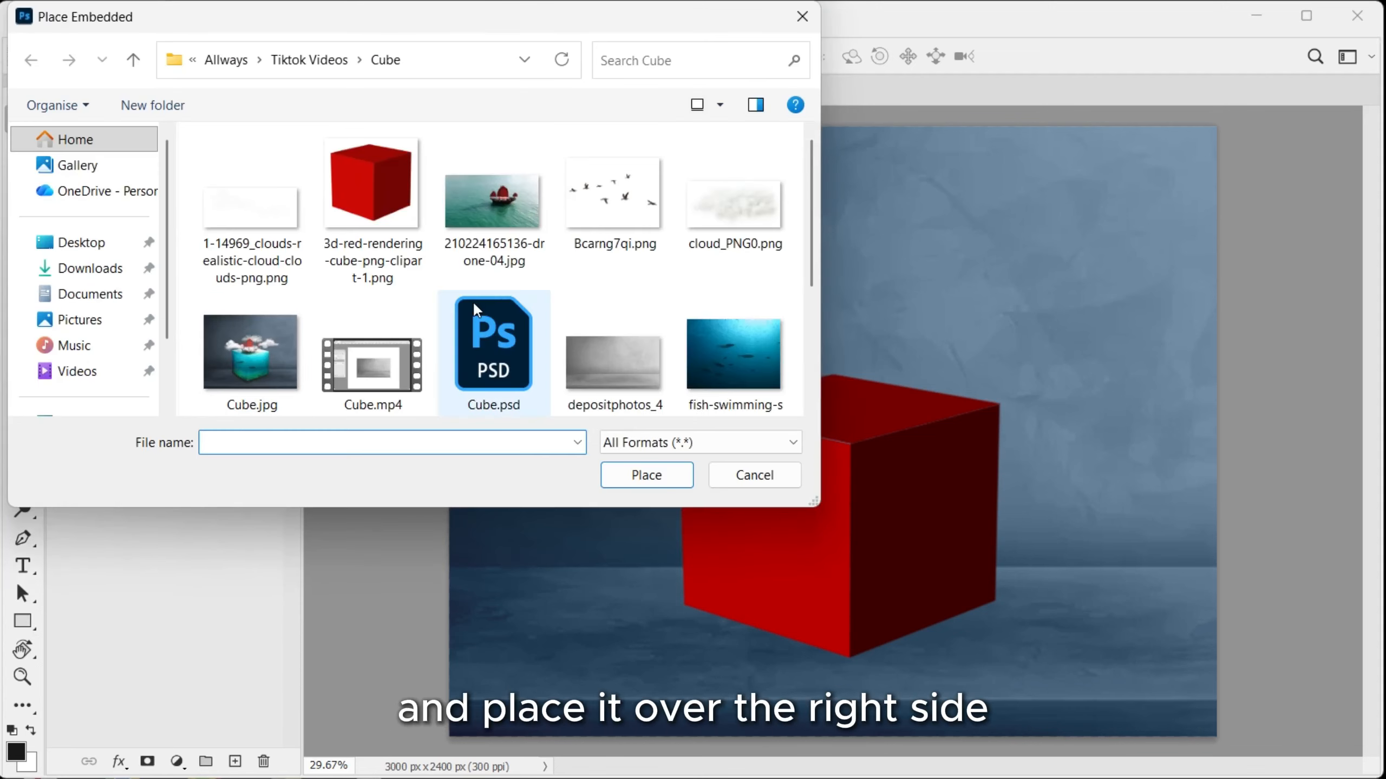
scroll(482, 313, "down", 1)
double_click(734, 303)
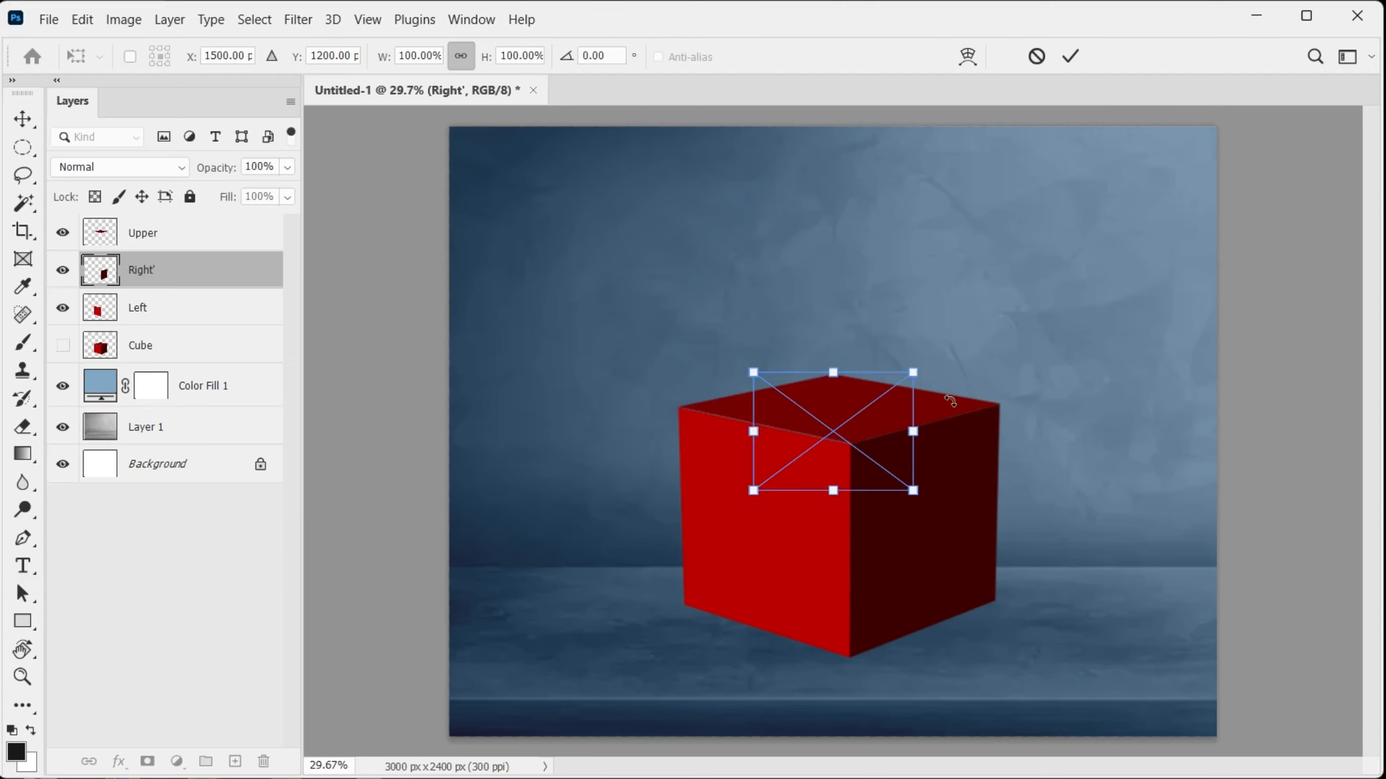
Enlarge the underwater fish image to 328.61% and position it so it covers the cube's right face.
left_click_drag(835, 349, 908, 557)
left_click_drag(887, 409, 903, 222)
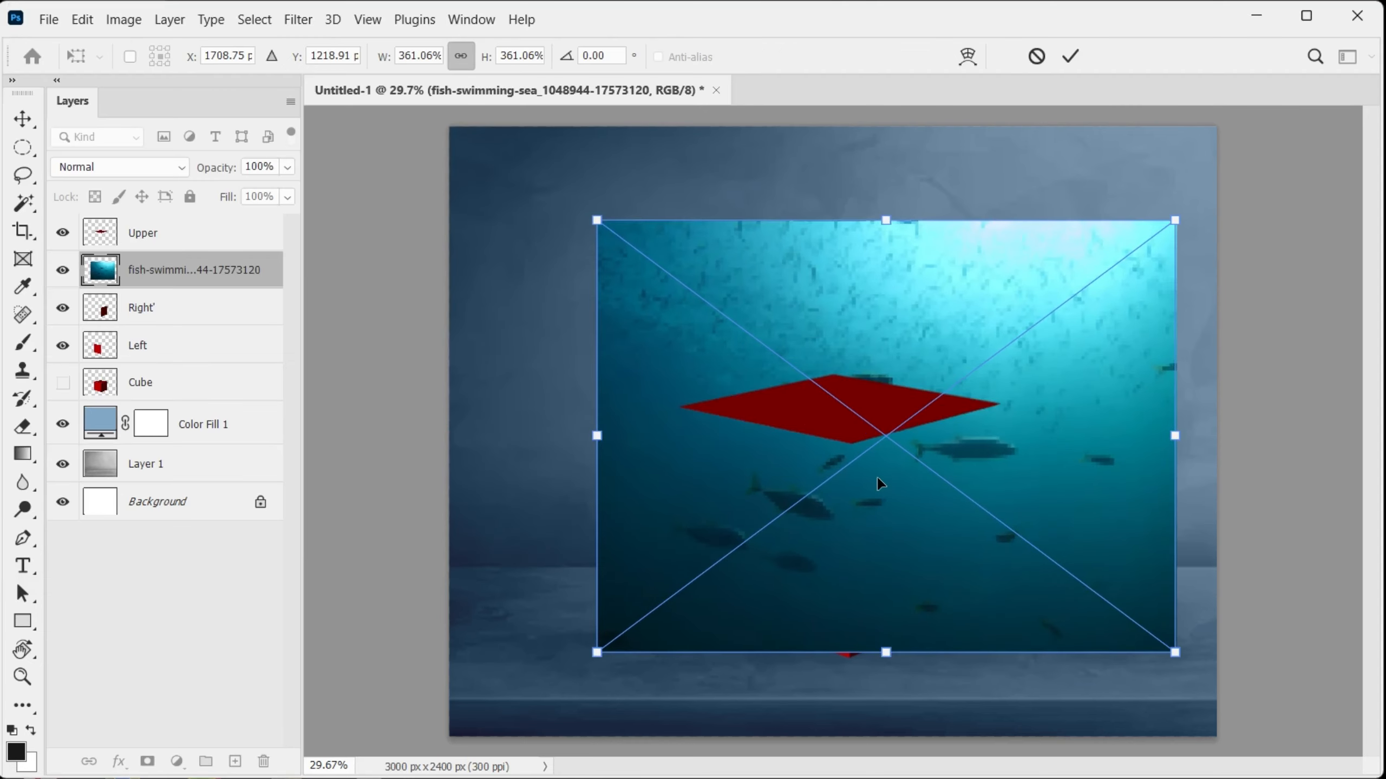
left_click_drag(877, 475, 853, 542)
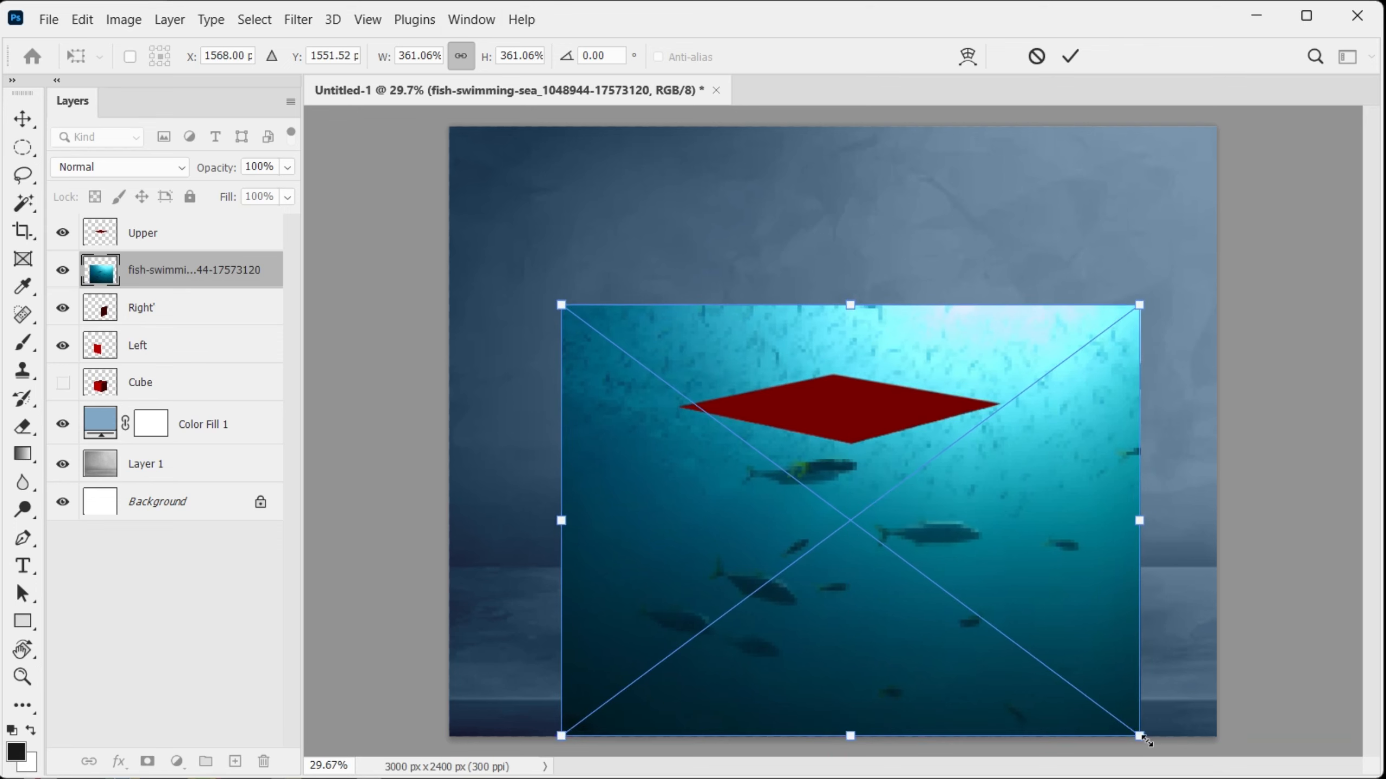
left_click_drag(1146, 741, 1086, 697)
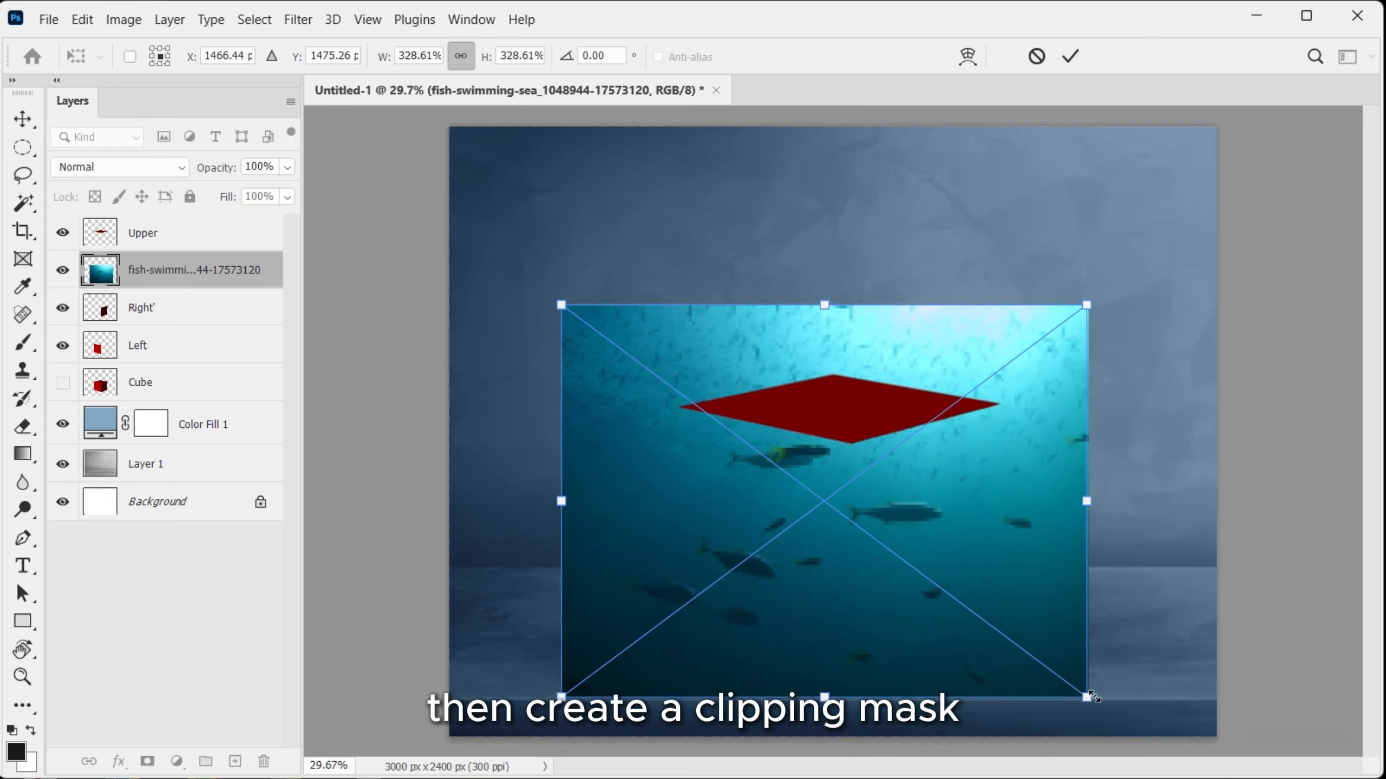
key("Return")
Clip the underwater fish image to the Right' layer and adjust its placement so a fish sits within the right face.
right_click(279, 270)
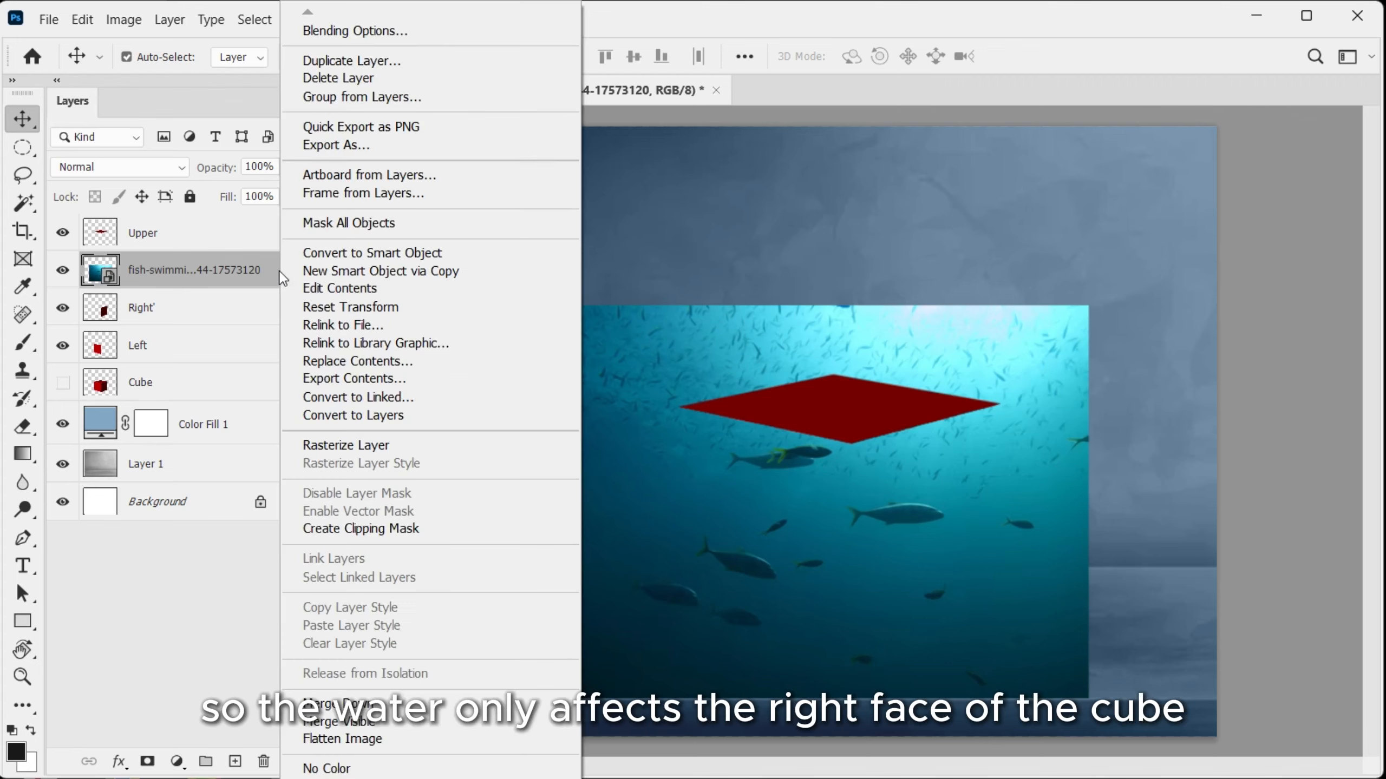
left_click(362, 528)
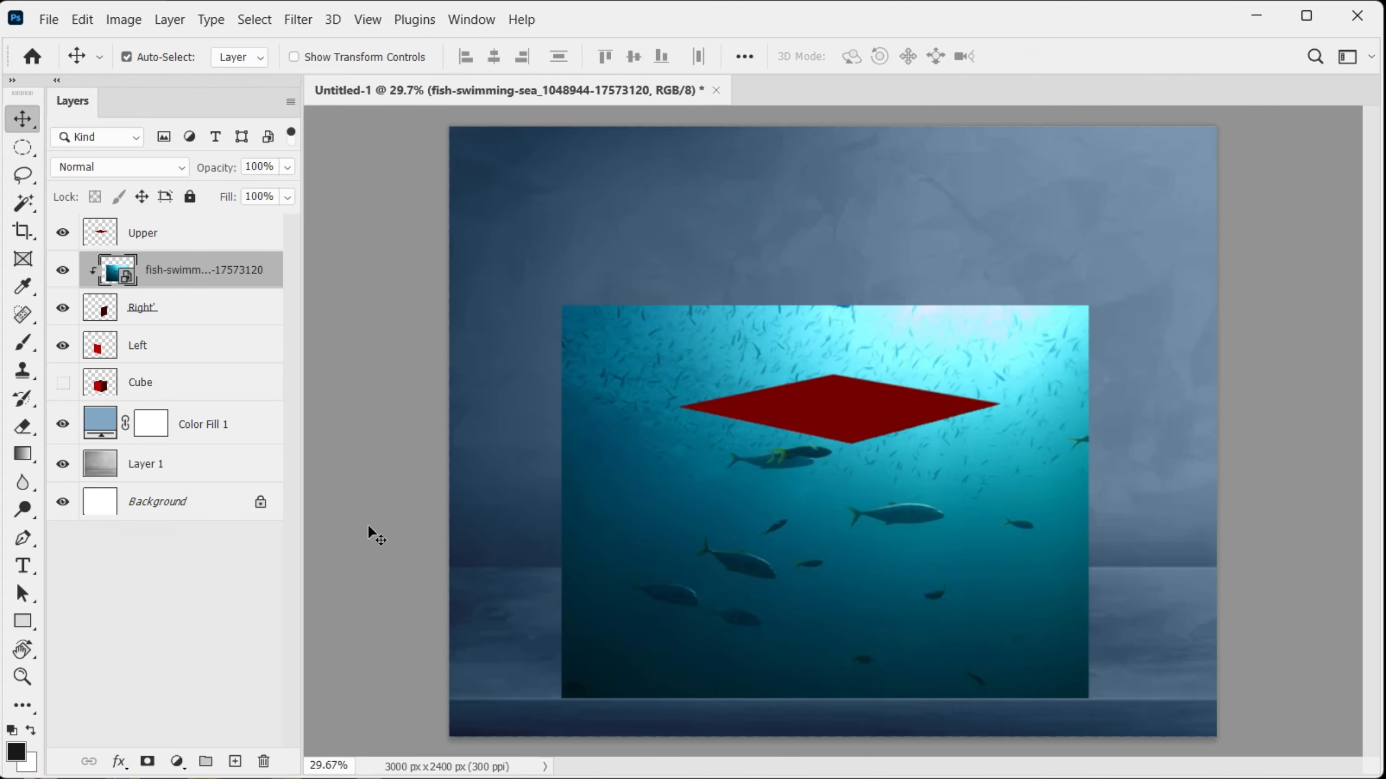
left_click_drag(920, 553, 935, 553)
key("ctrl+t")
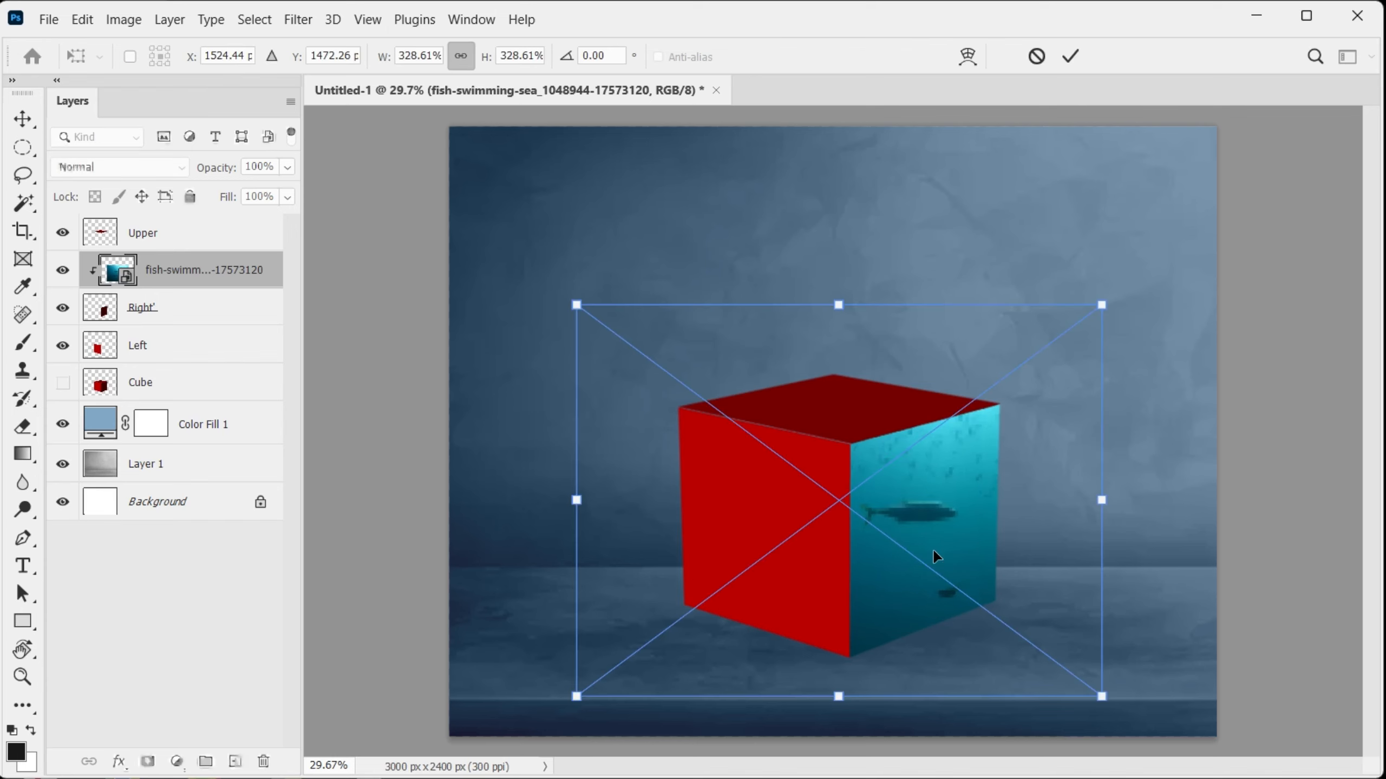
left_click_drag(1153, 520, 1164, 505)
key("Return")
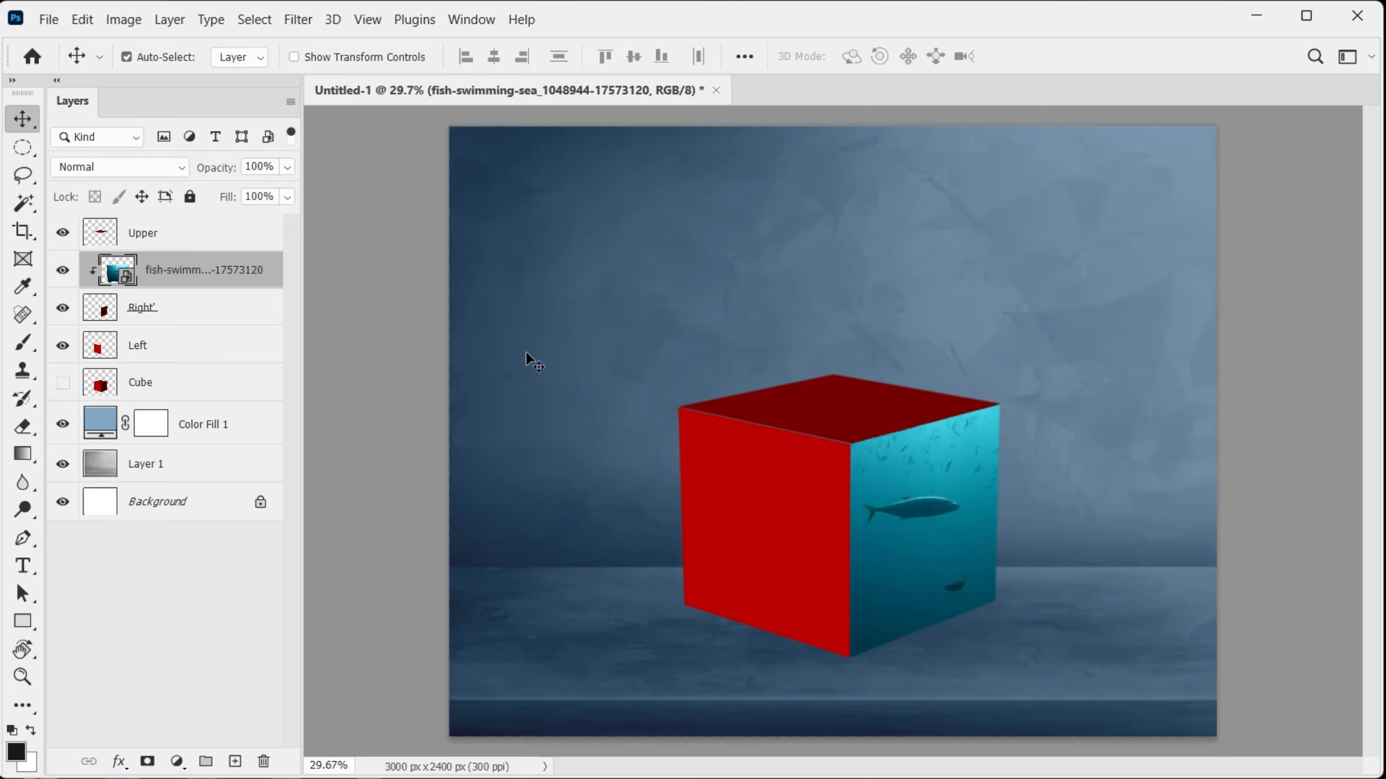
Place the Sanc0209_-_Flickr_-_NOAA_Photo_Library seagrass image as an embedded object above the clipped fish layer.
left_click(49, 20)
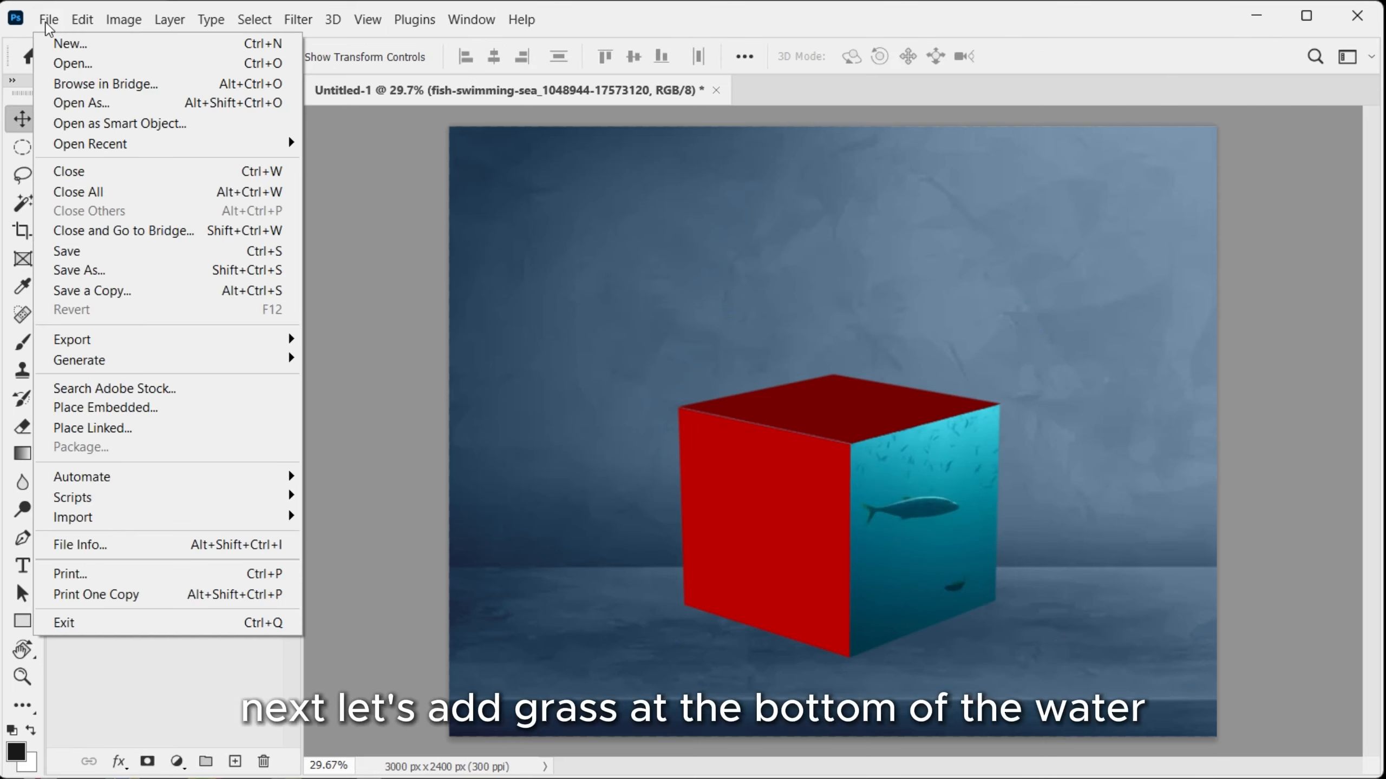
left_click(216, 406)
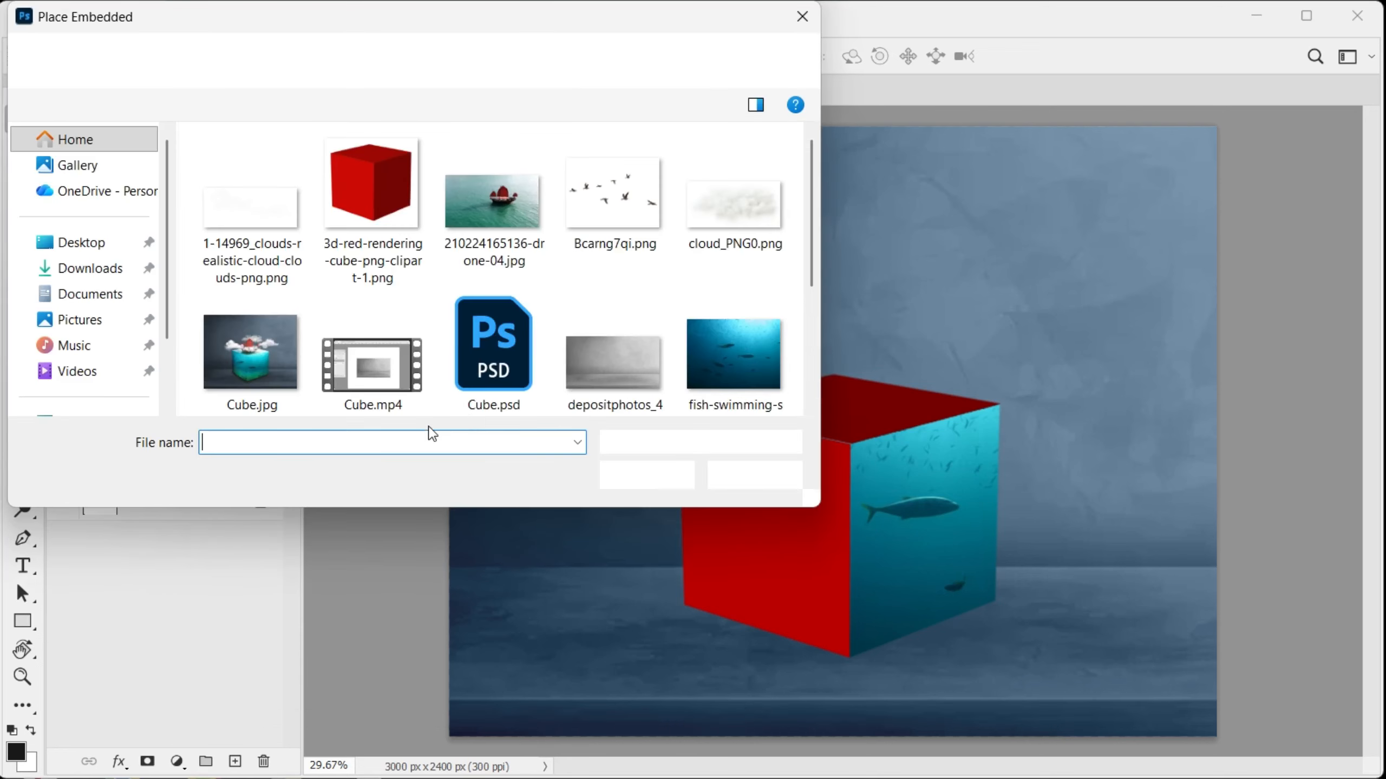
scroll(593, 388, "down", 1)
scroll(593, 387, "down", 2)
double_click(464, 338)
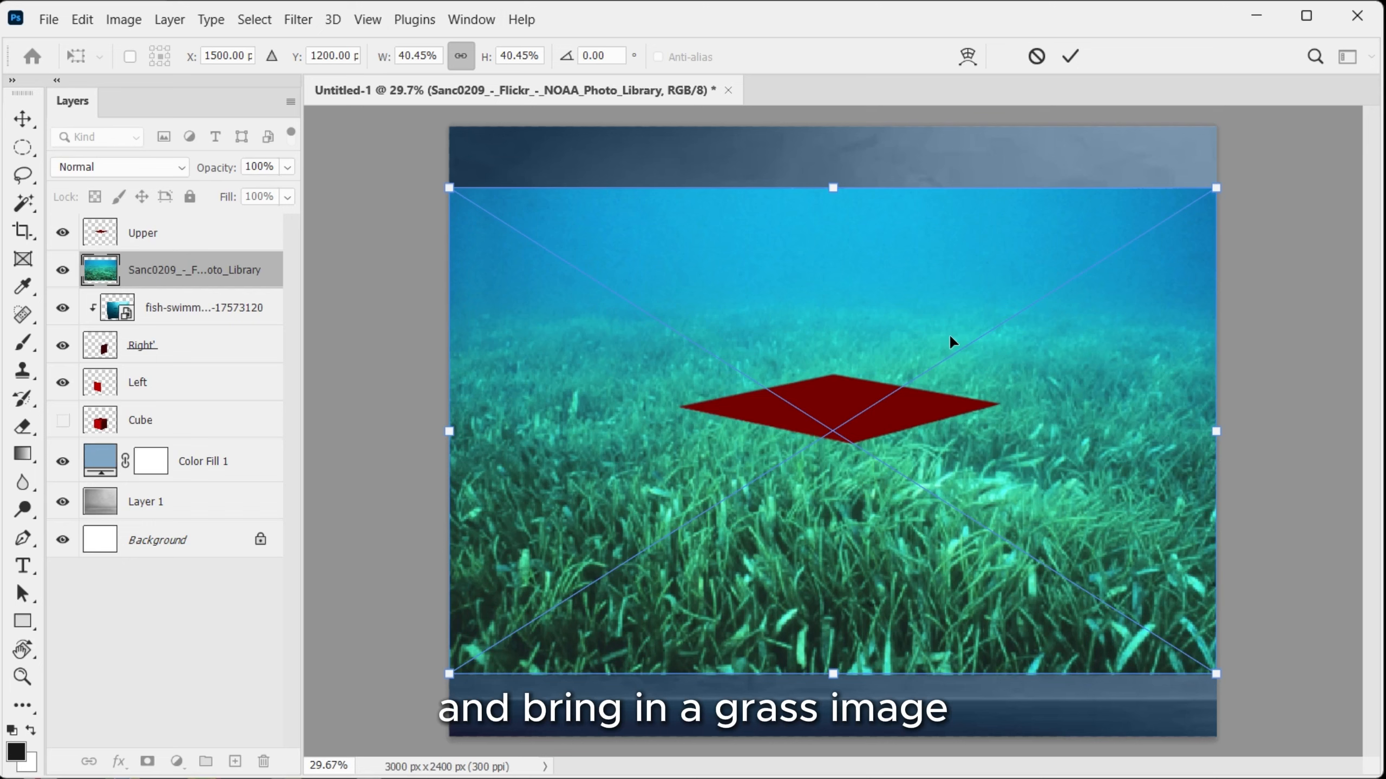
Scale the seagrass image down to 10.61% and distort its corners to match the perspective of the right face's lower part.
left_click_drag(833, 188, 947, 562)
right_click(946, 563)
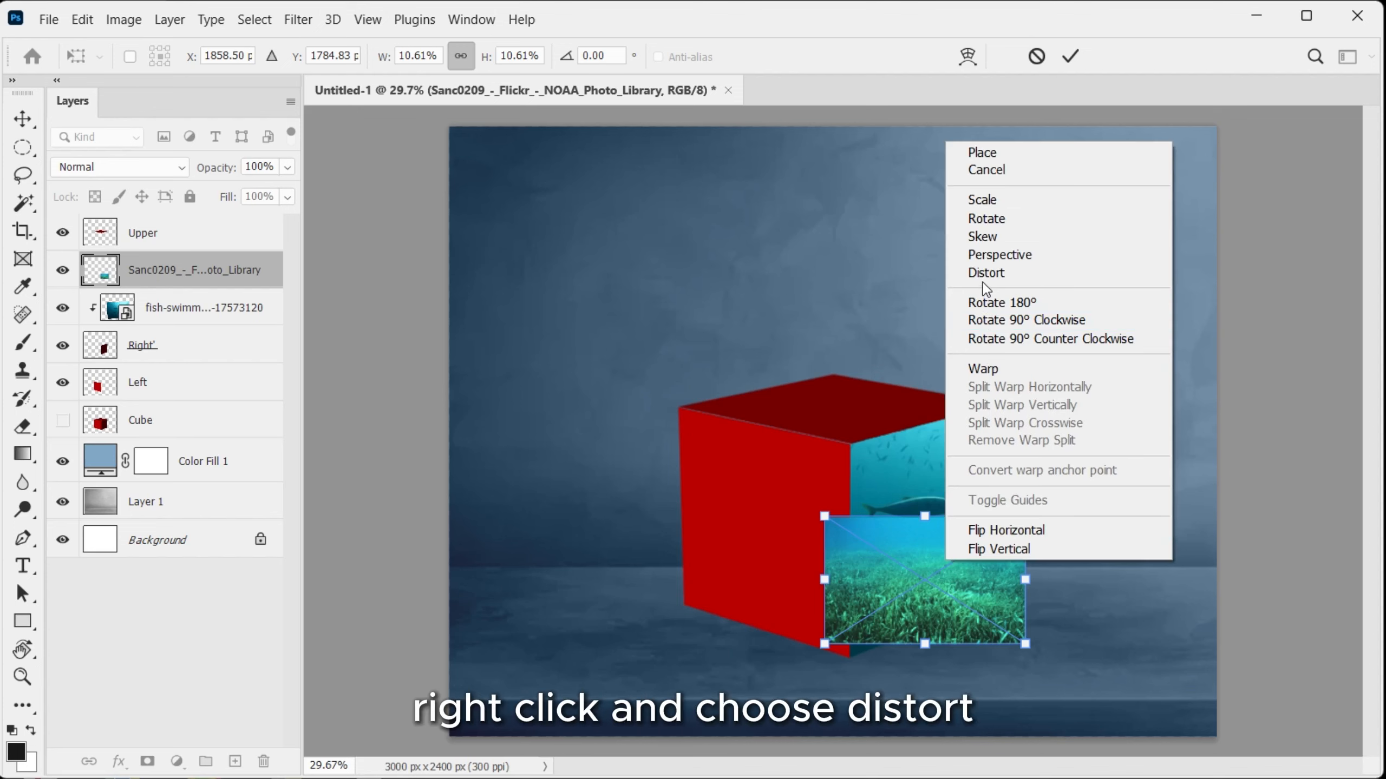
left_click(982, 279)
left_click_drag(825, 516, 850, 502)
left_click_drag(825, 645, 848, 657)
left_click_drag(1025, 516, 997, 460)
left_click_drag(1025, 652, 996, 602)
key("Return")
Move the distorted seagrass image slightly lower and enlarge it a little so it overlaps the right face's lower edges.
left_click_drag(919, 553, 922, 576)
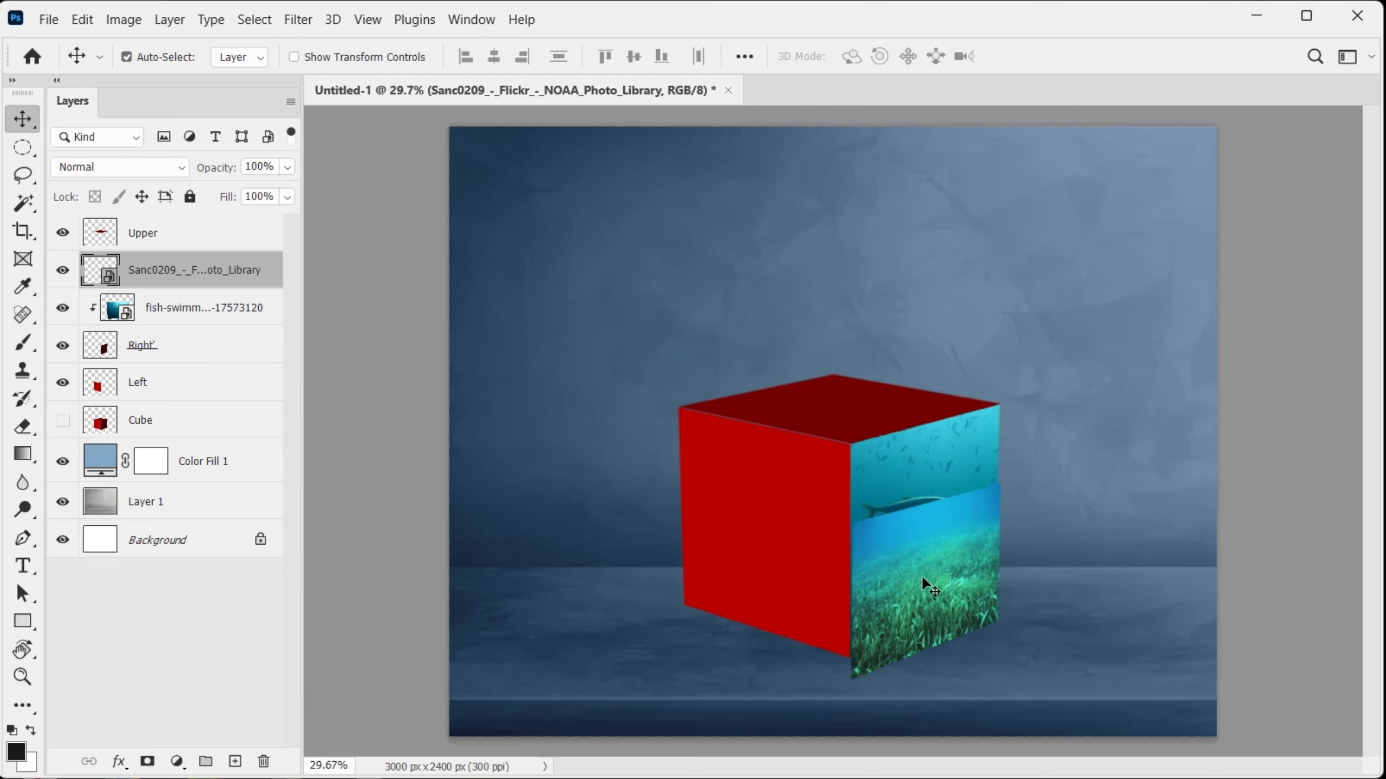
key("ctrl+t")
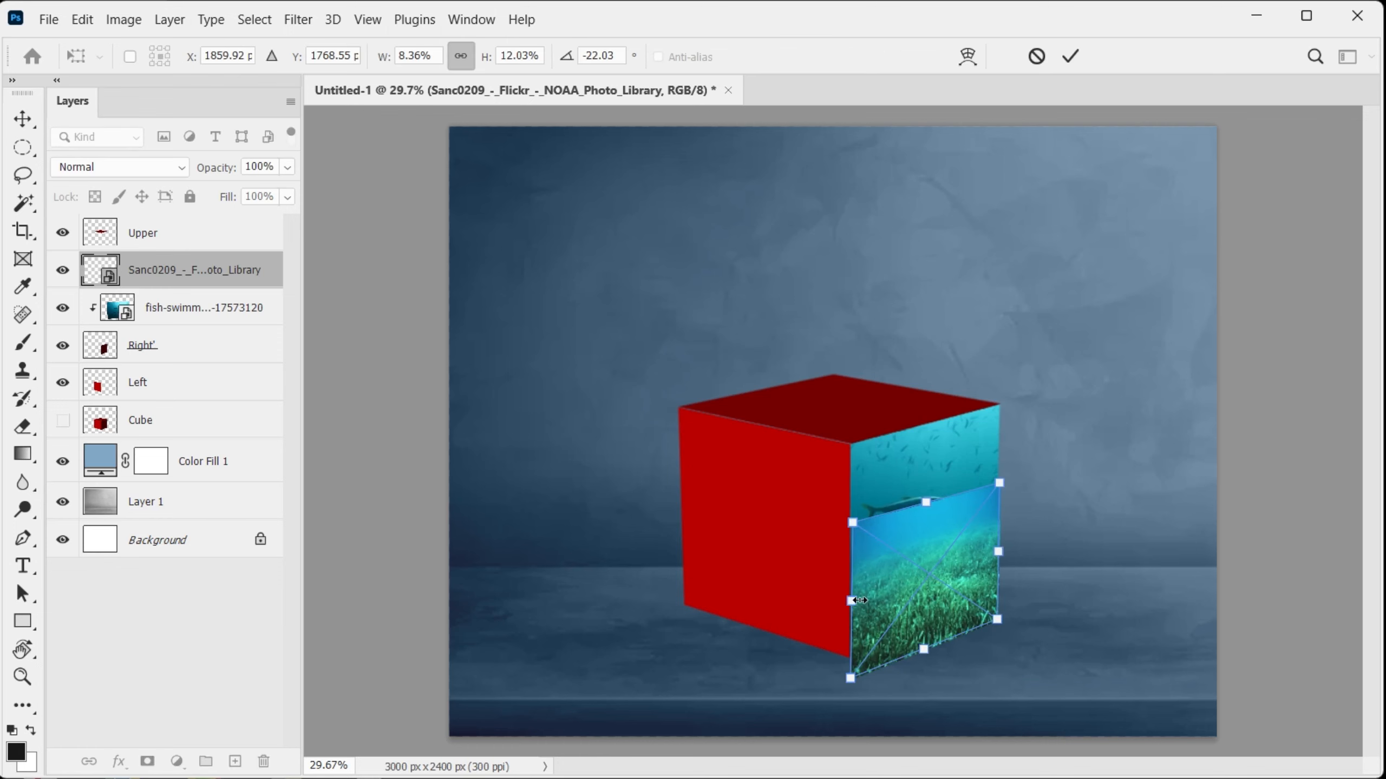
left_click_drag(858, 600, 850, 596)
key("Return")
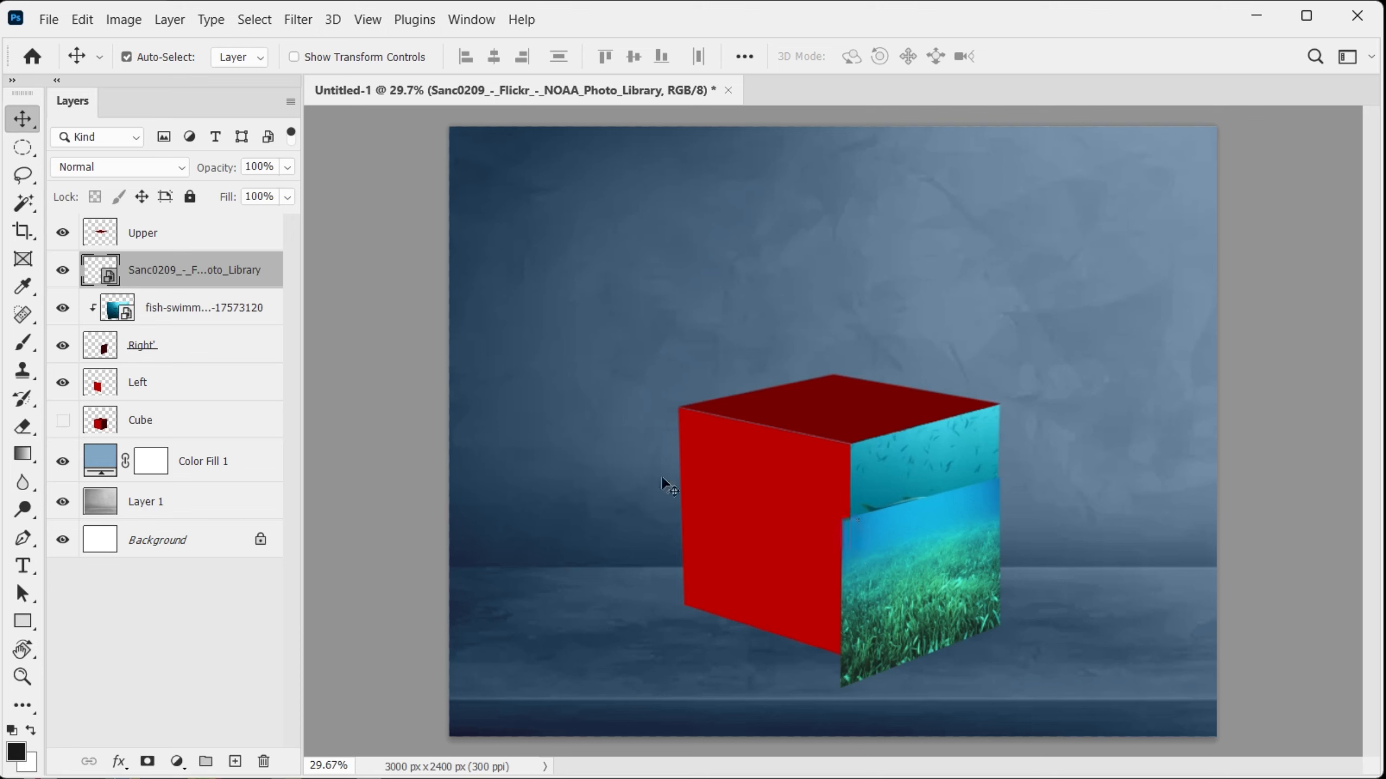
Clip the seagrass image to the Right' layer and add a layer mask to it.
right_click(269, 265)
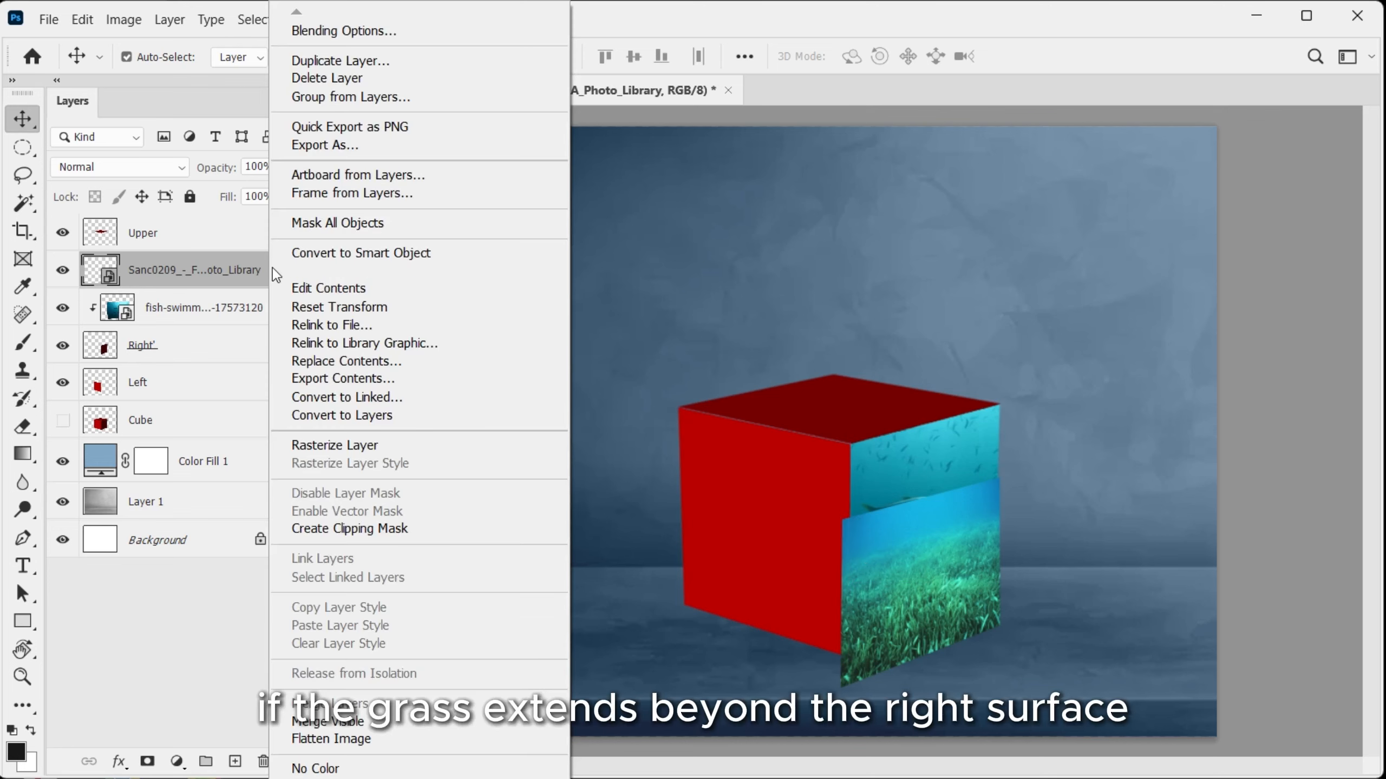
left_click(418, 528)
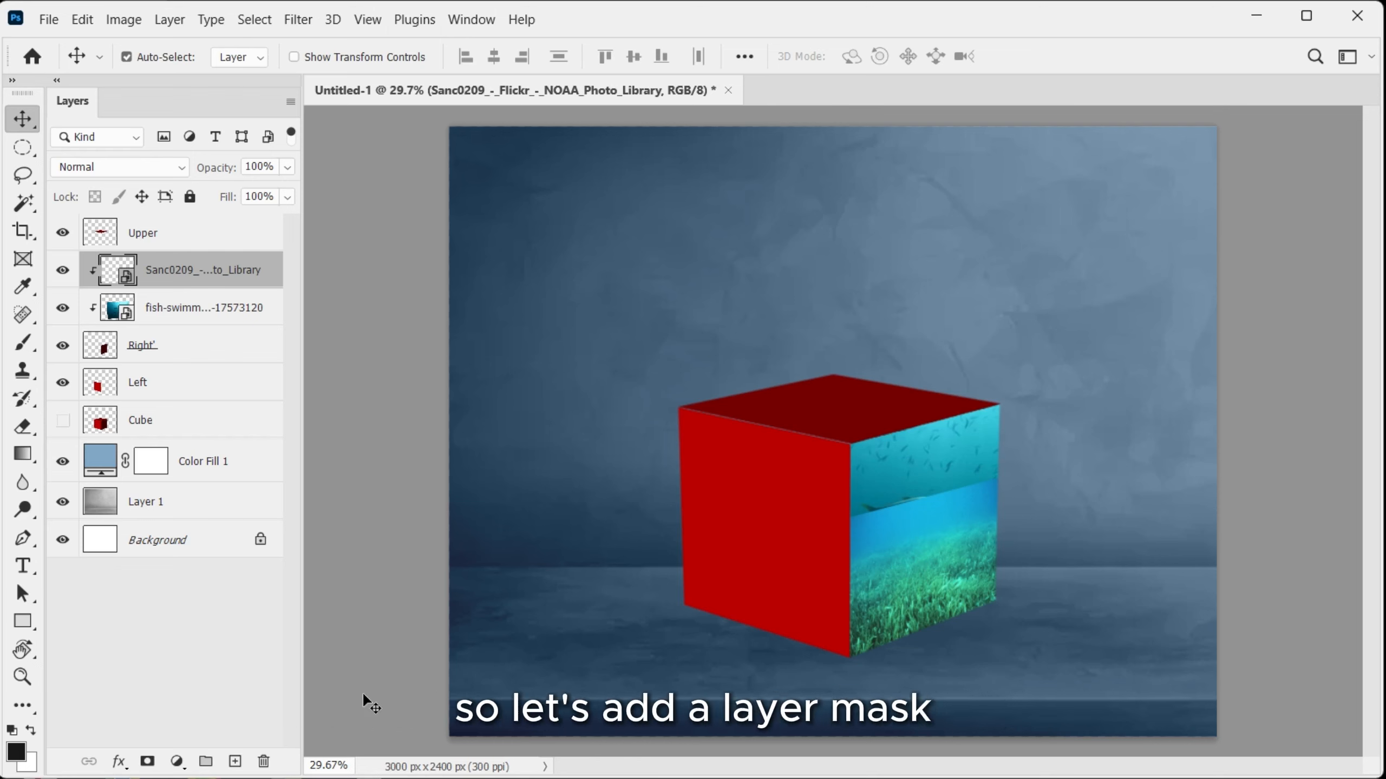
left_click(146, 761)
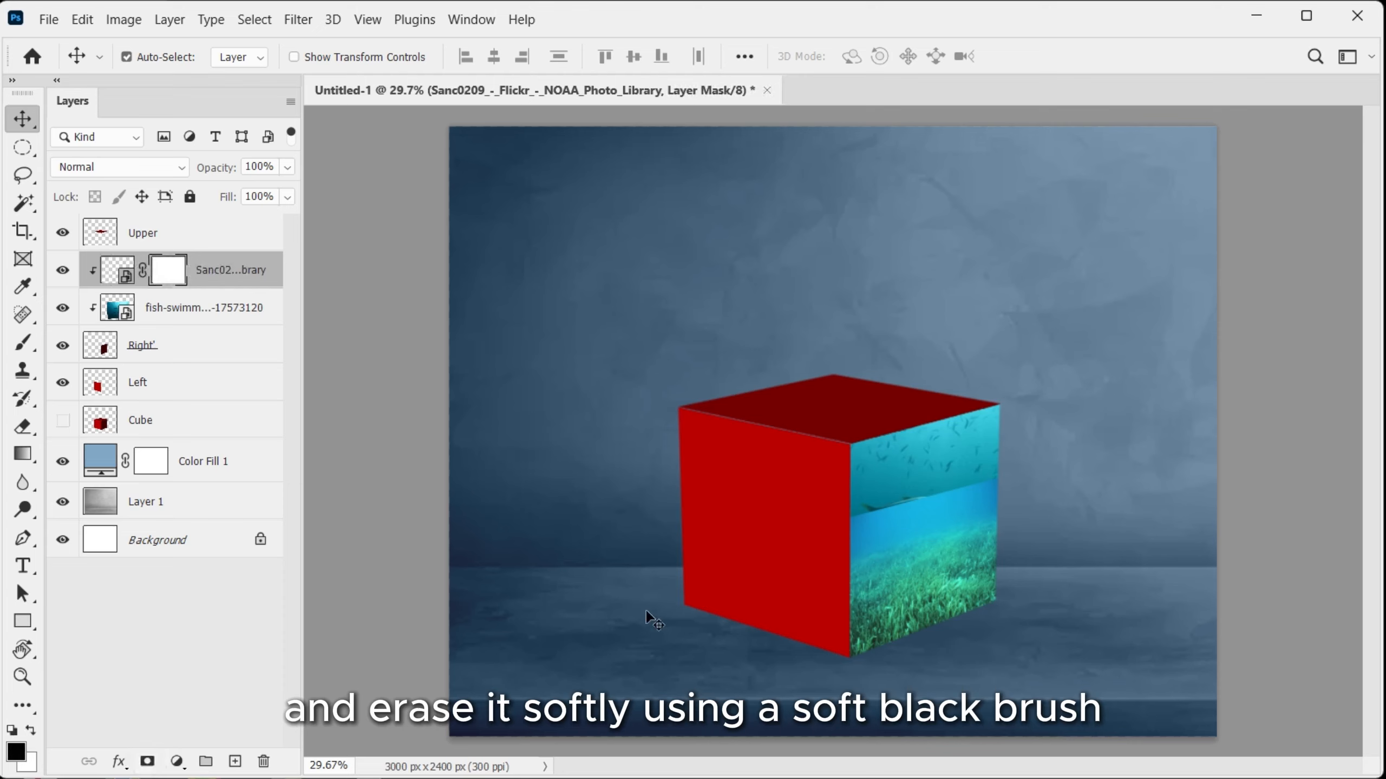
Mask out the seagrass image's blue water with a soft black brush enlarged to 600 px, blending it into the fish image.
key("b")
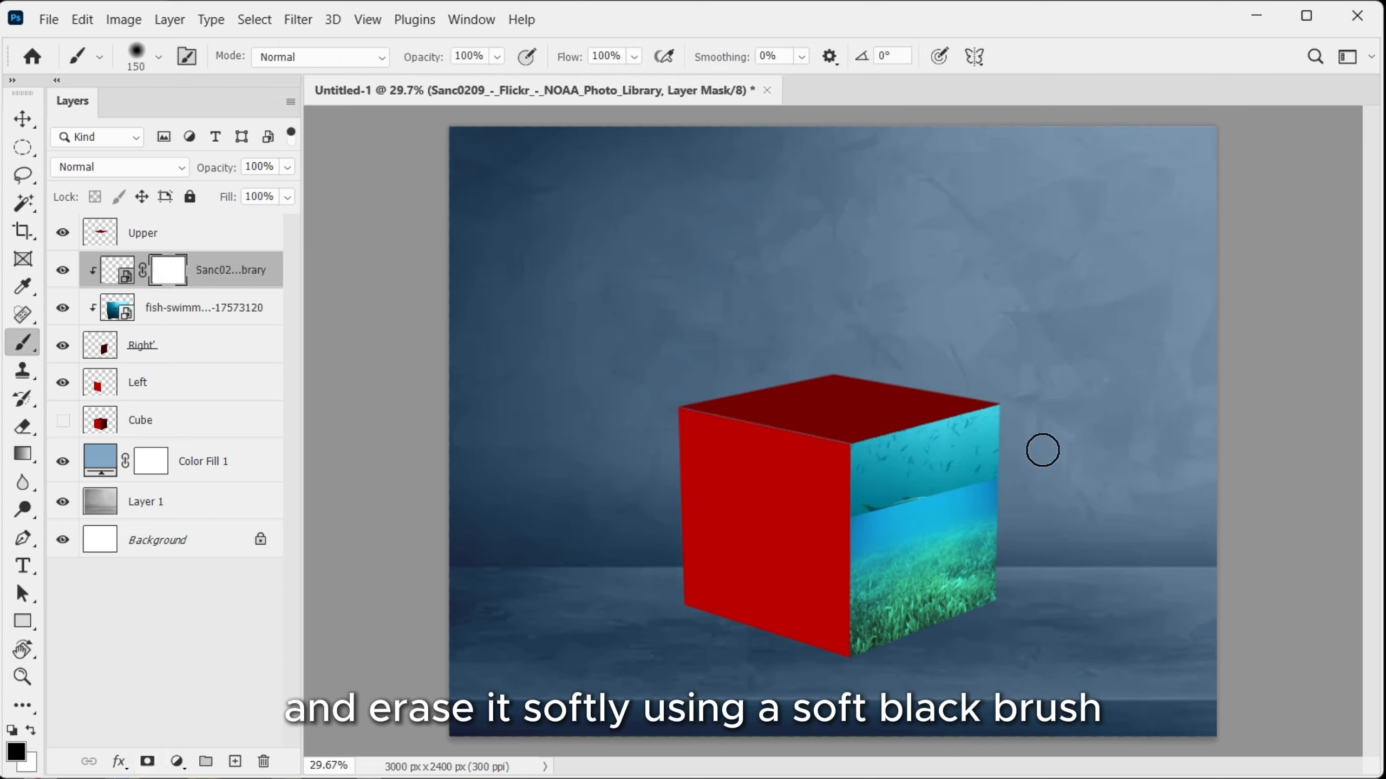
mouse_move(847, 513)
left_mouse_down()
mouse_move(833, 551)
mouse_move(910, 512)
mouse_move(869, 498)
mouse_move(854, 507)
mouse_move(964, 478)
mouse_move(907, 467)
mouse_move(819, 484)
mouse_move(937, 472)
mouse_move(899, 486)
mouse_move(1002, 472)
left_mouse_up()
key("bracketright")
key("bracketright")
key("bracketright")
key("bracketright")
key("bracketright")
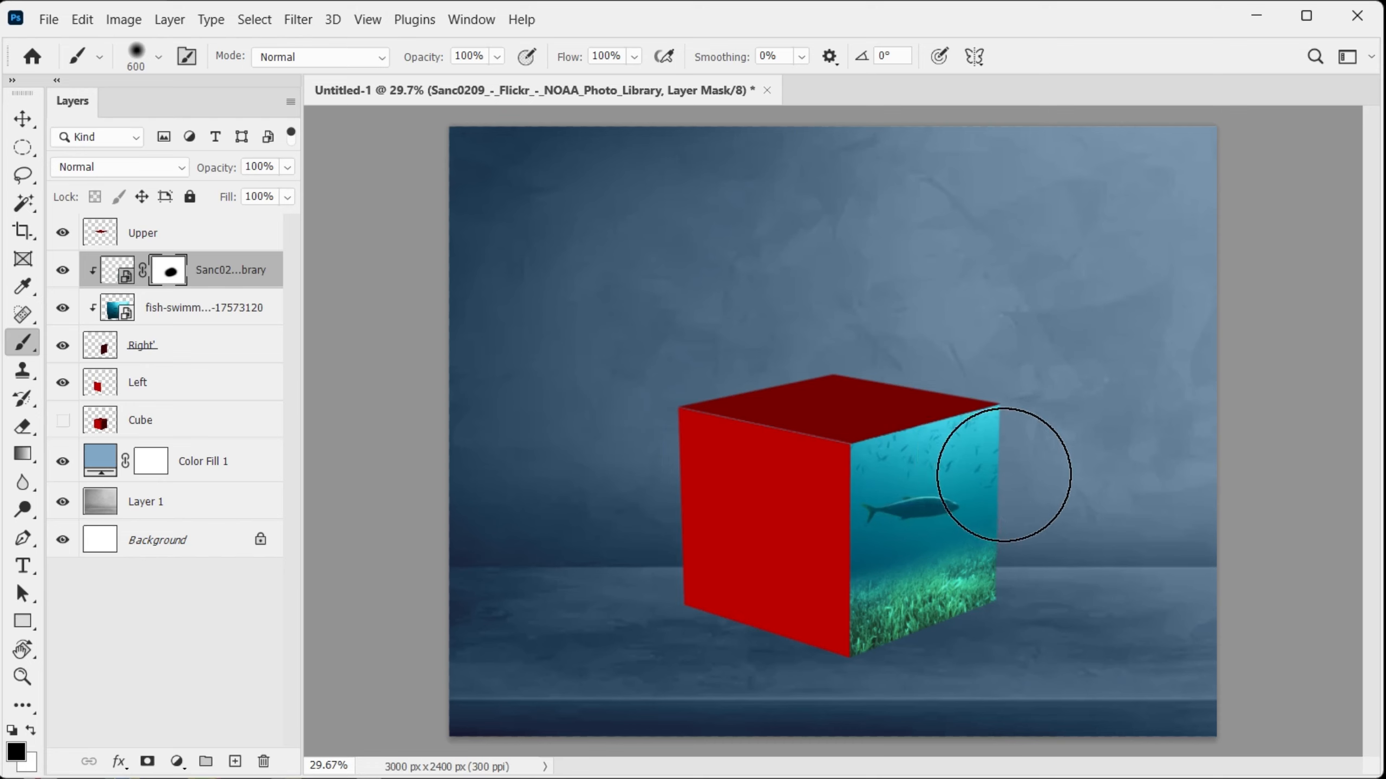
key("v")
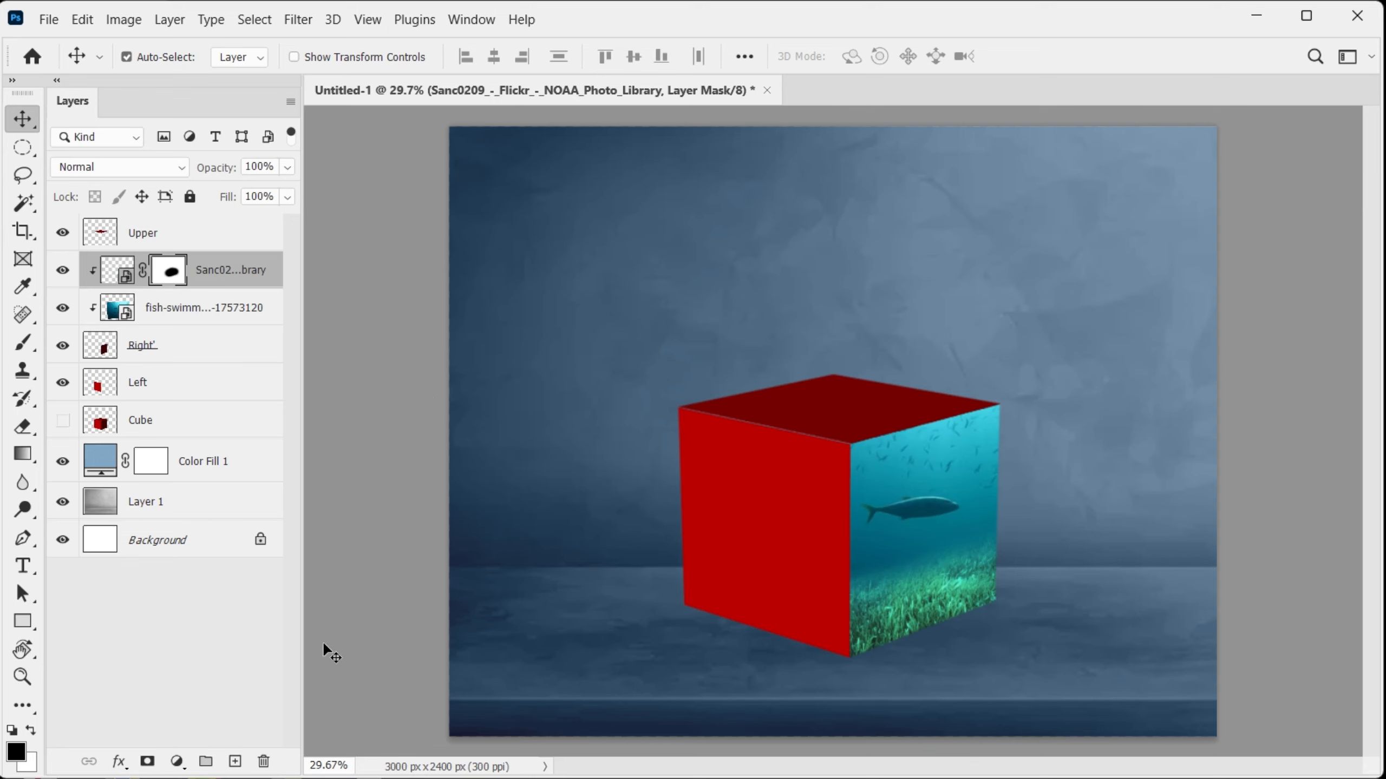
Add a Levels adjustment clipped to the right face's layers and set its shadow input level to 38.
left_click(174, 770)
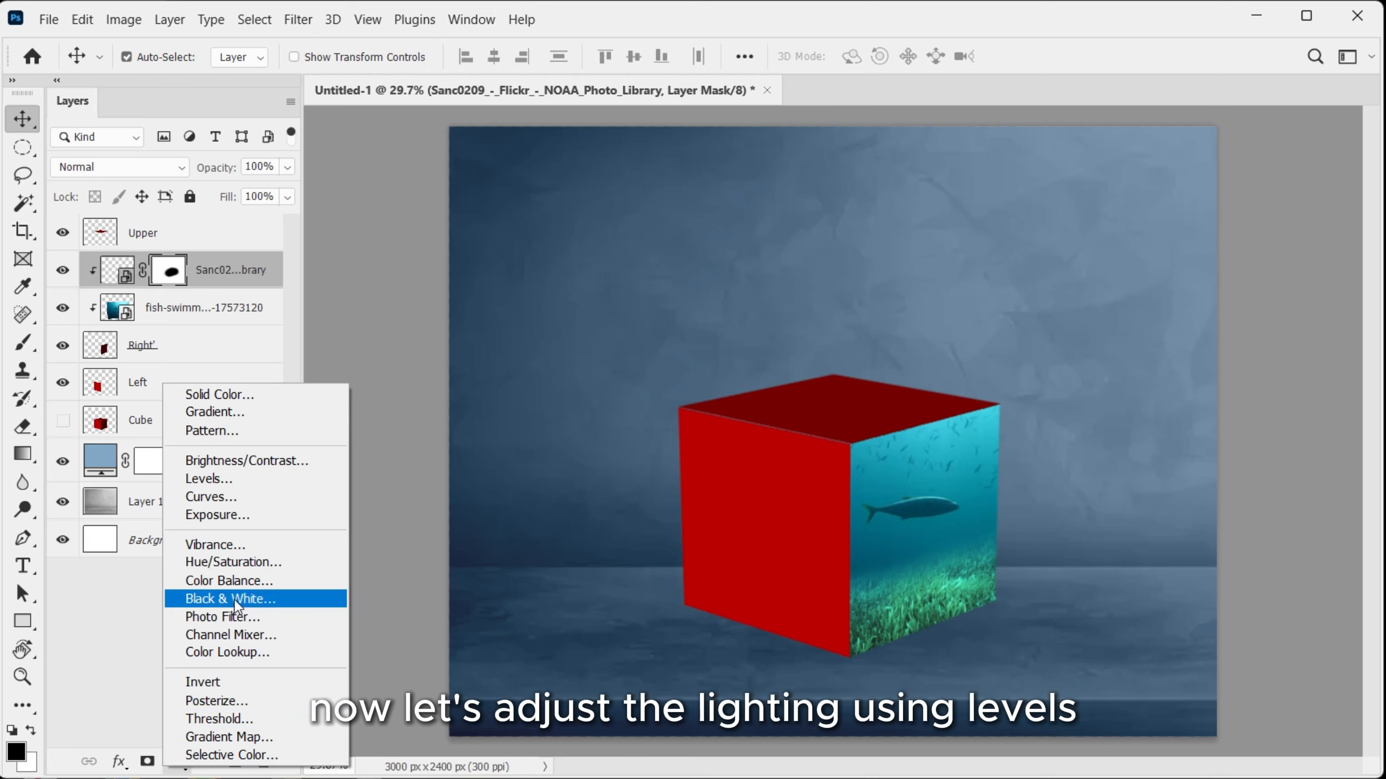
left_click(239, 485)
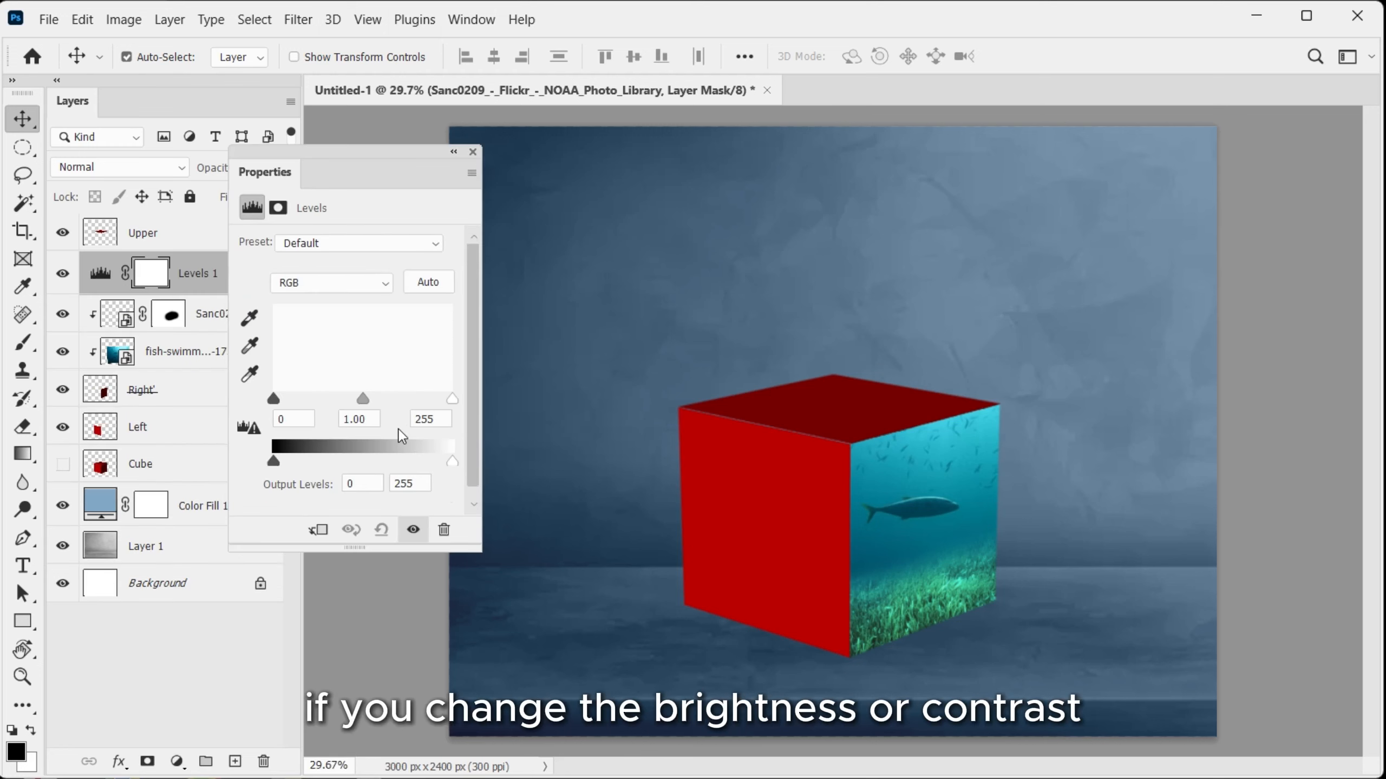
mouse_move(273, 399)
left_mouse_down()
mouse_move(448, 403)
mouse_move(259, 413)
left_mouse_up()
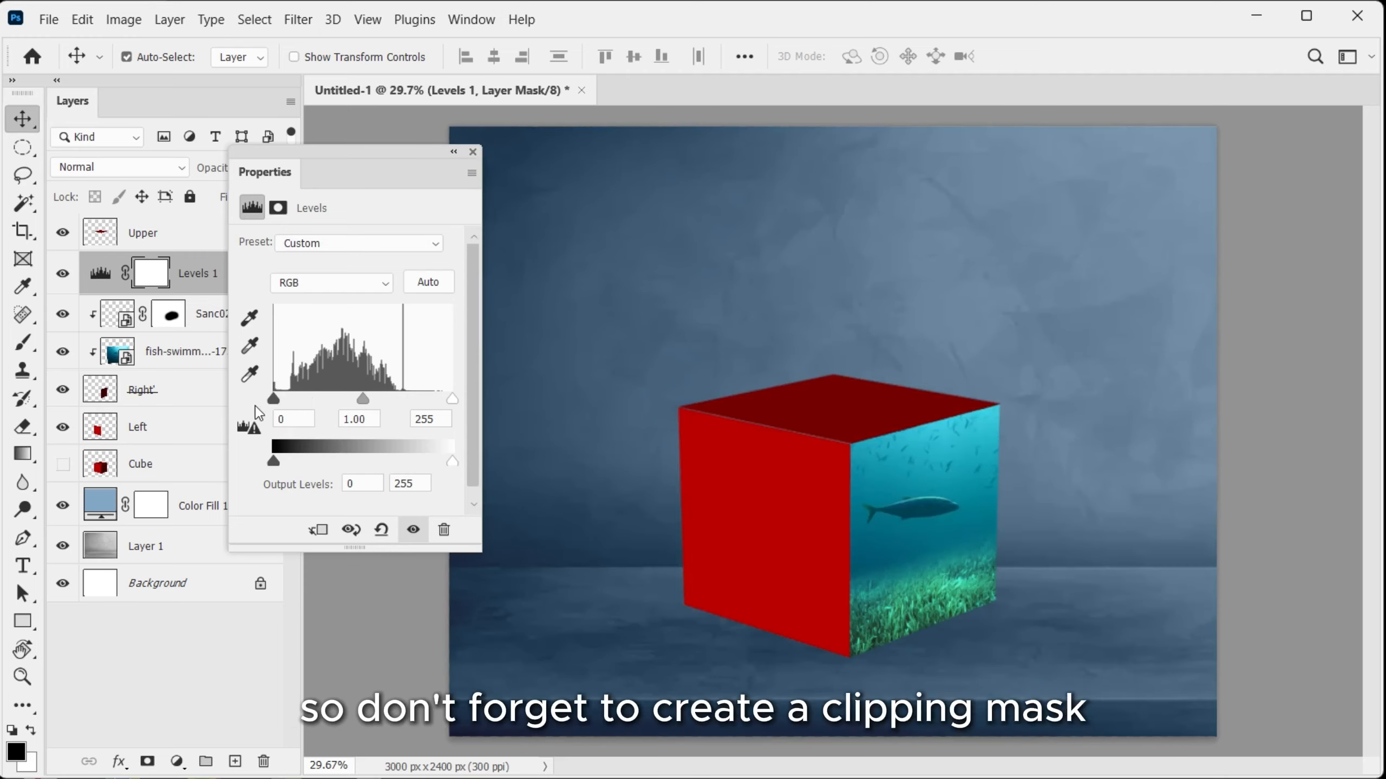
left_click(319, 530)
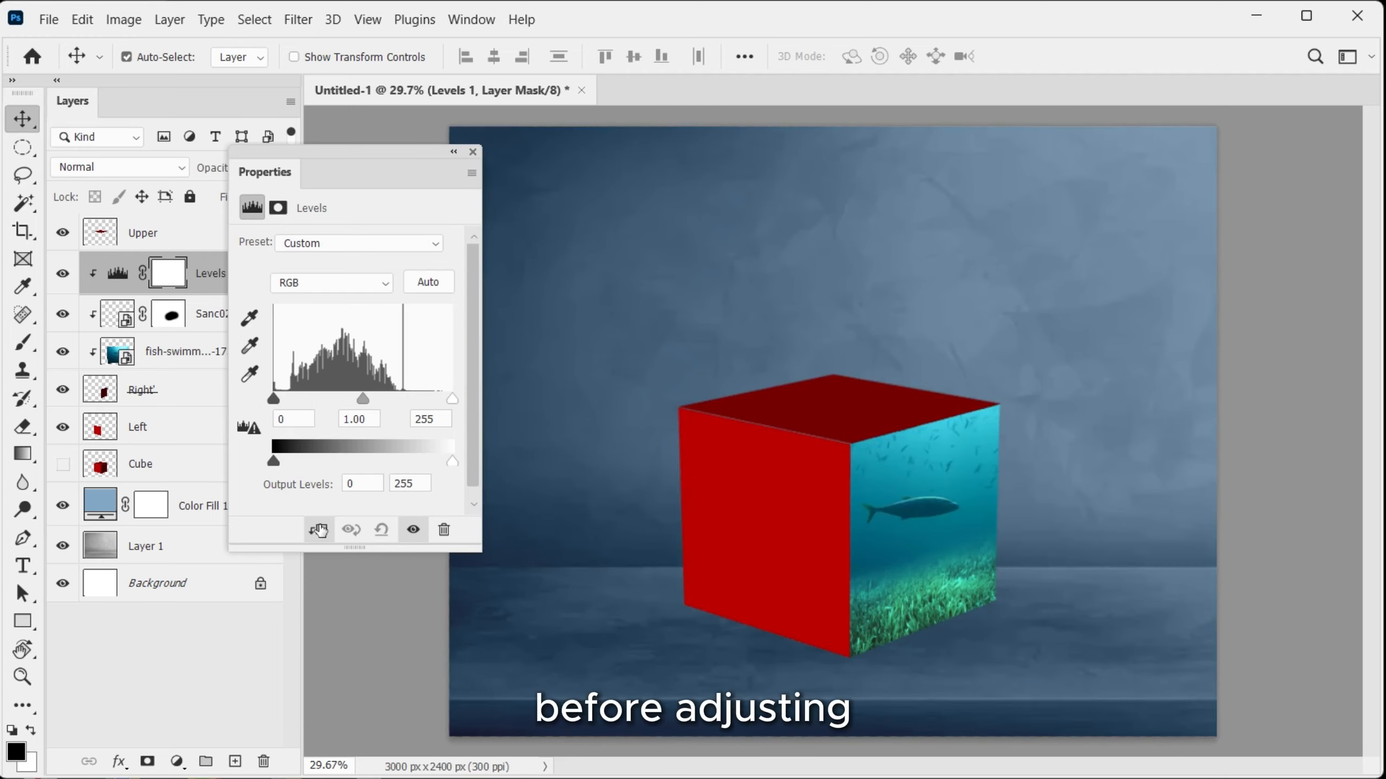
mouse_move(274, 399)
left_mouse_down()
mouse_move(303, 400)
mouse_move(244, 406)
mouse_move(296, 409)
left_mouse_up()
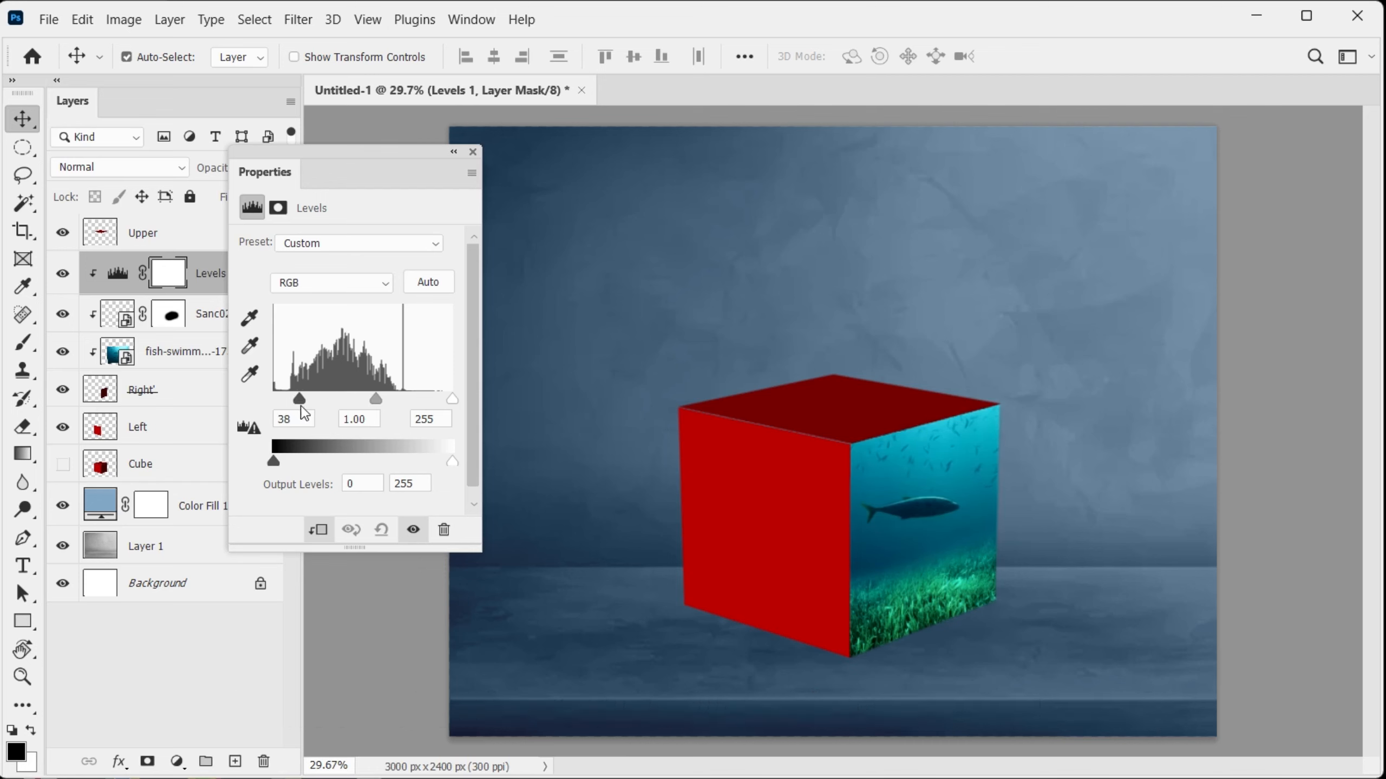
left_click(474, 153)
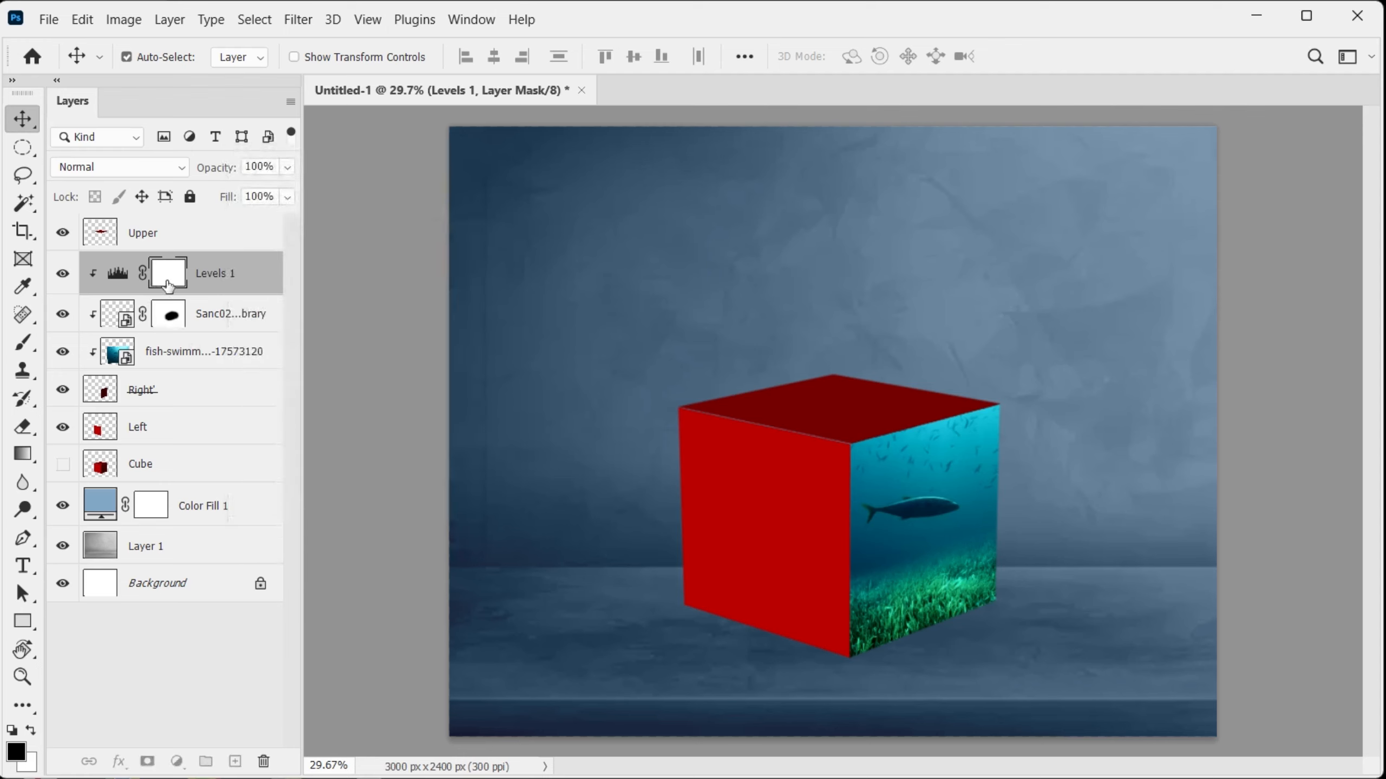
Paint black on the Levels mask over the right face's upper area with the 600 px soft brush and compare before and after.
key("b")
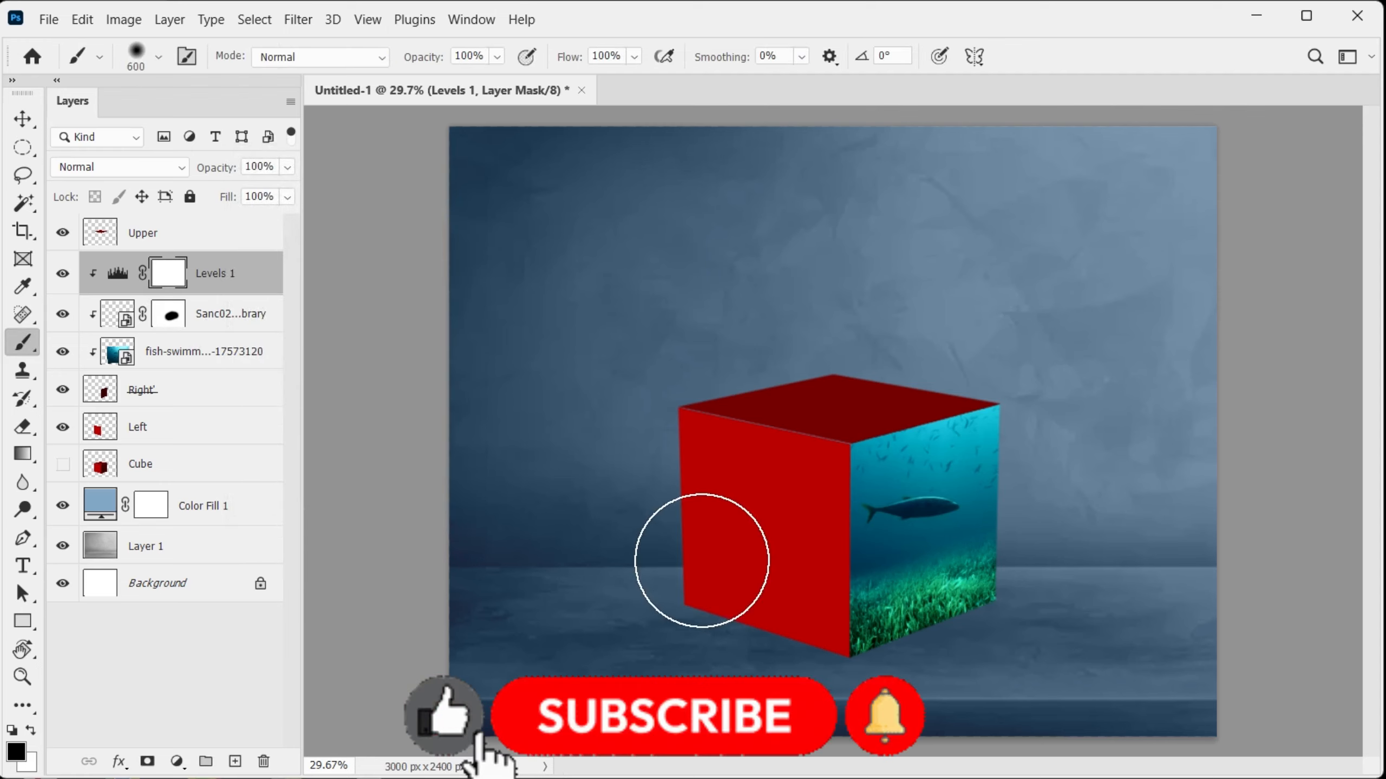
mouse_move(917, 427)
left_mouse_down()
mouse_move(909, 541)
mouse_move(888, 440)
mouse_move(906, 439)
mouse_move(879, 532)
mouse_move(845, 581)
mouse_move(894, 551)
mouse_move(881, 554)
mouse_move(878, 418)
left_mouse_up()
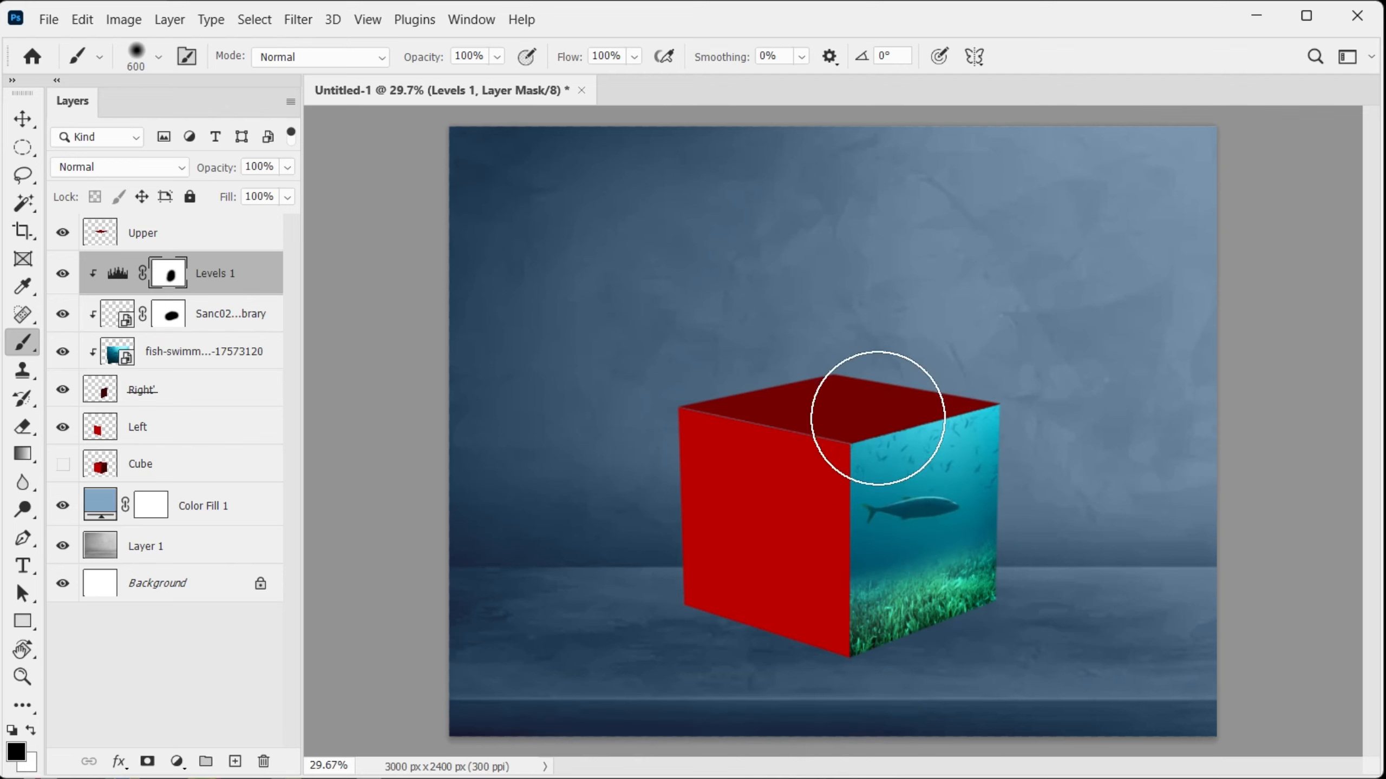
left_click(64, 274)
left_click(64, 274)
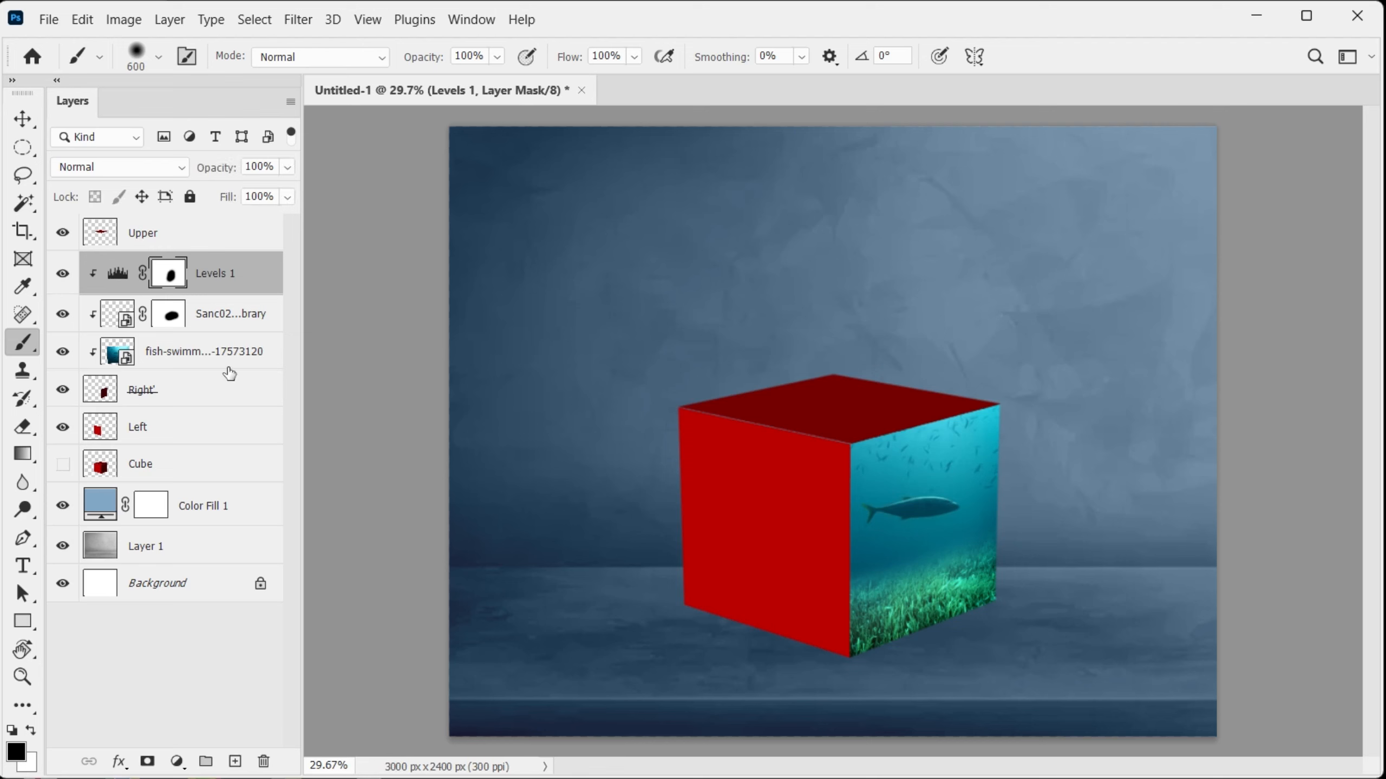
key("v")
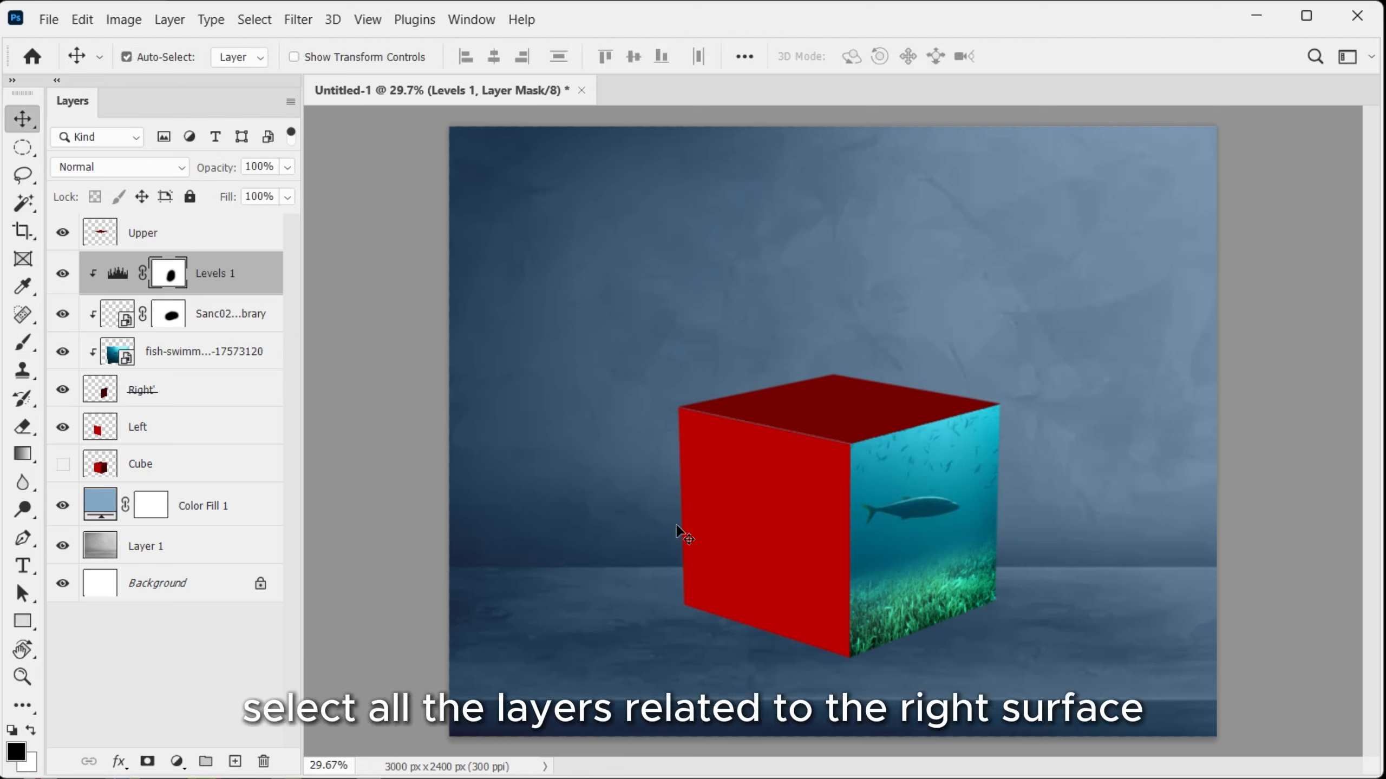
Group the layers from Levels 1 down to Right' and rename the group Right.
left_click(215, 393, "shift")
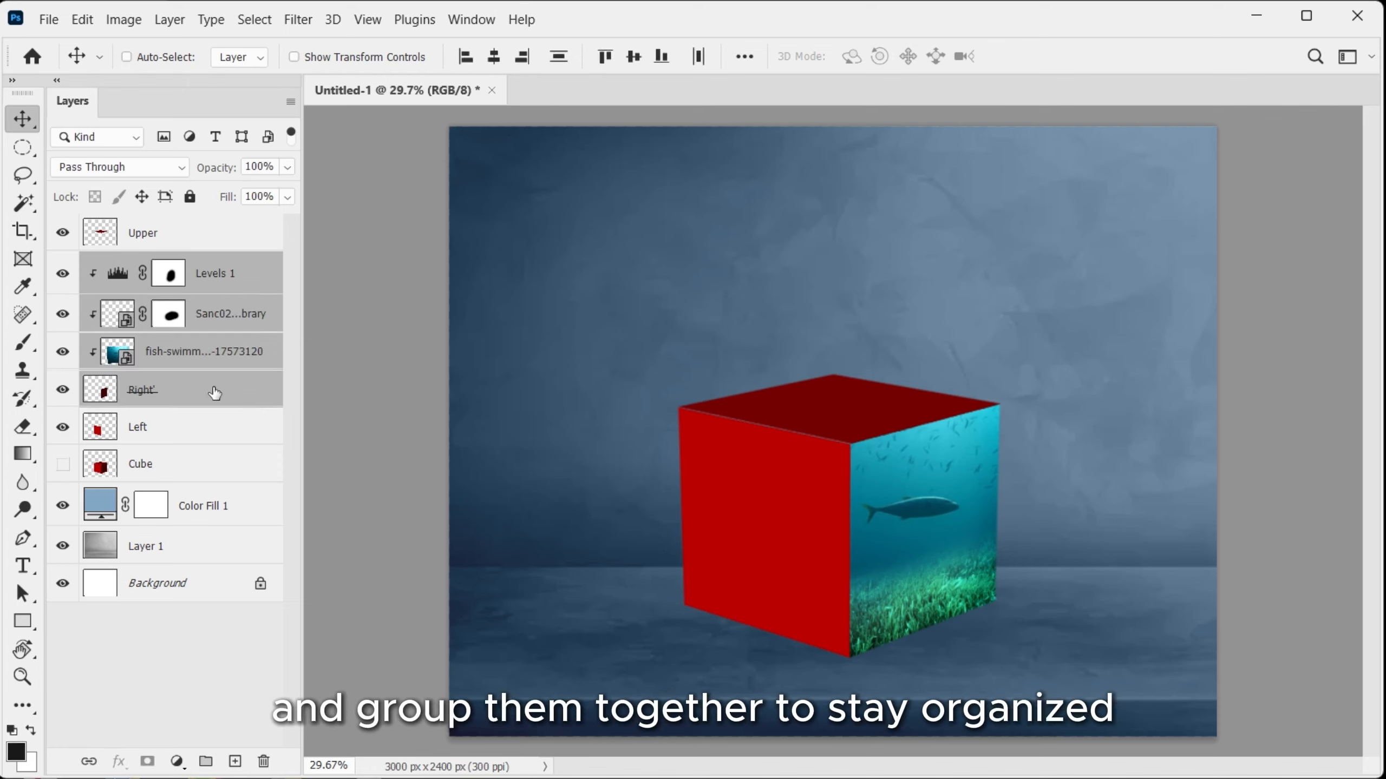
key("ctrl+g")
double_click(137, 267)
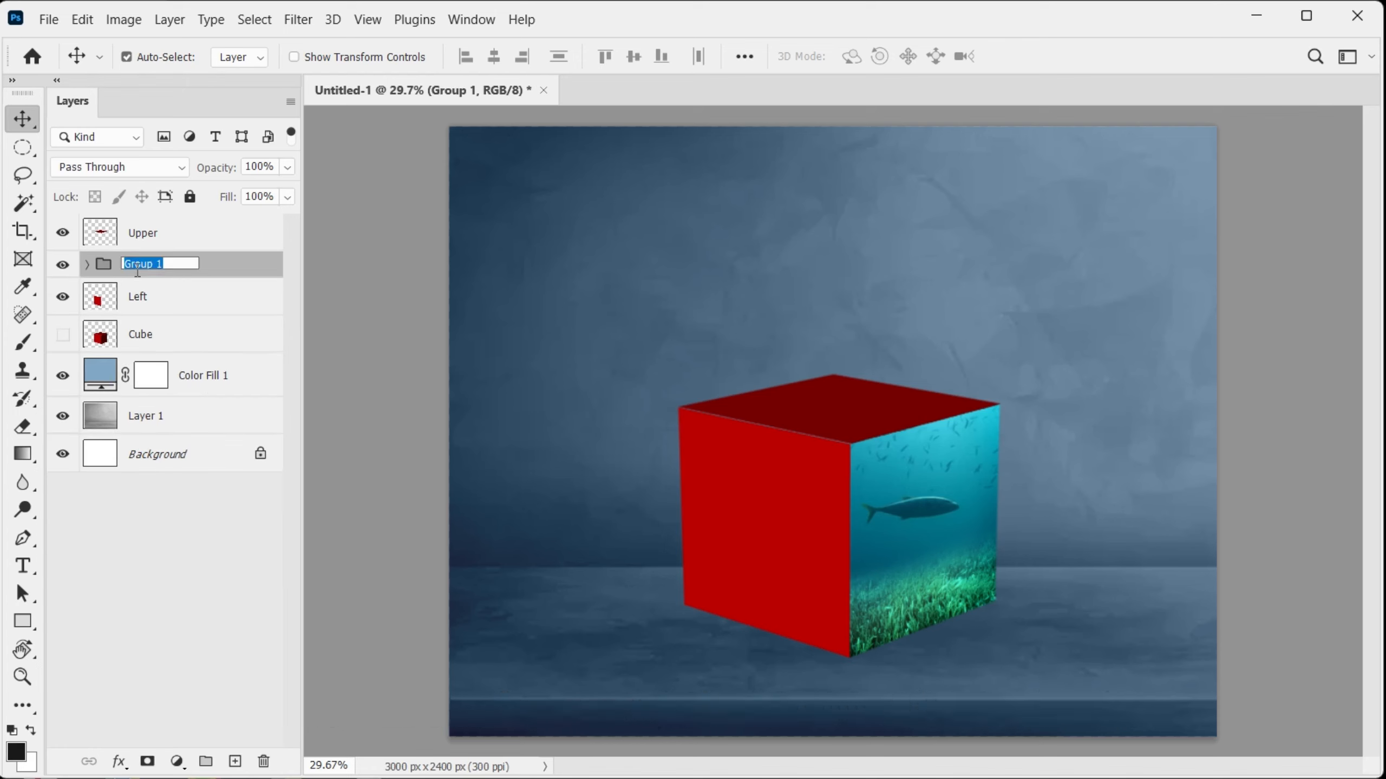
type("Right")
key("Return")
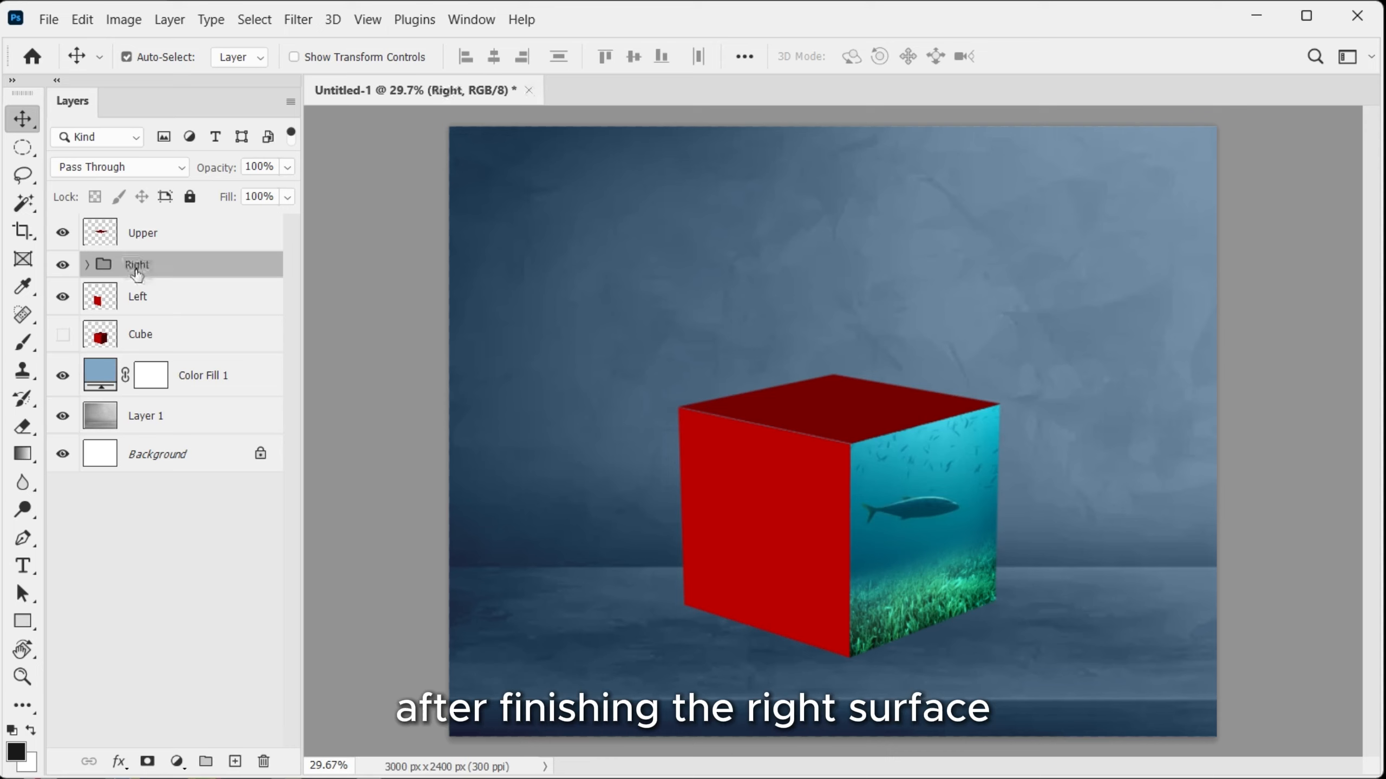
Place the fish-swimming-sea underwater image as an embedded object directly above the Left layer.
left_click(215, 295)
left_click(43, 22)
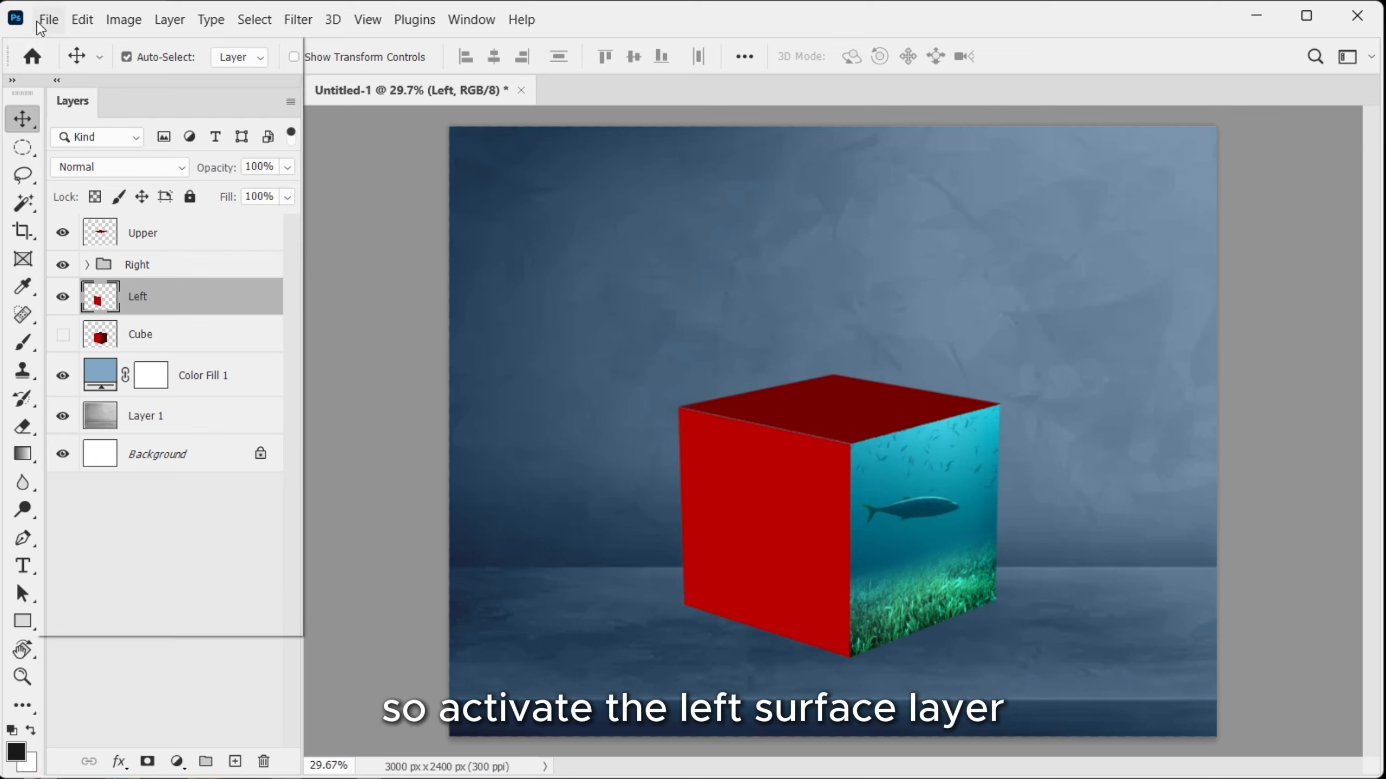
left_click(137, 407)
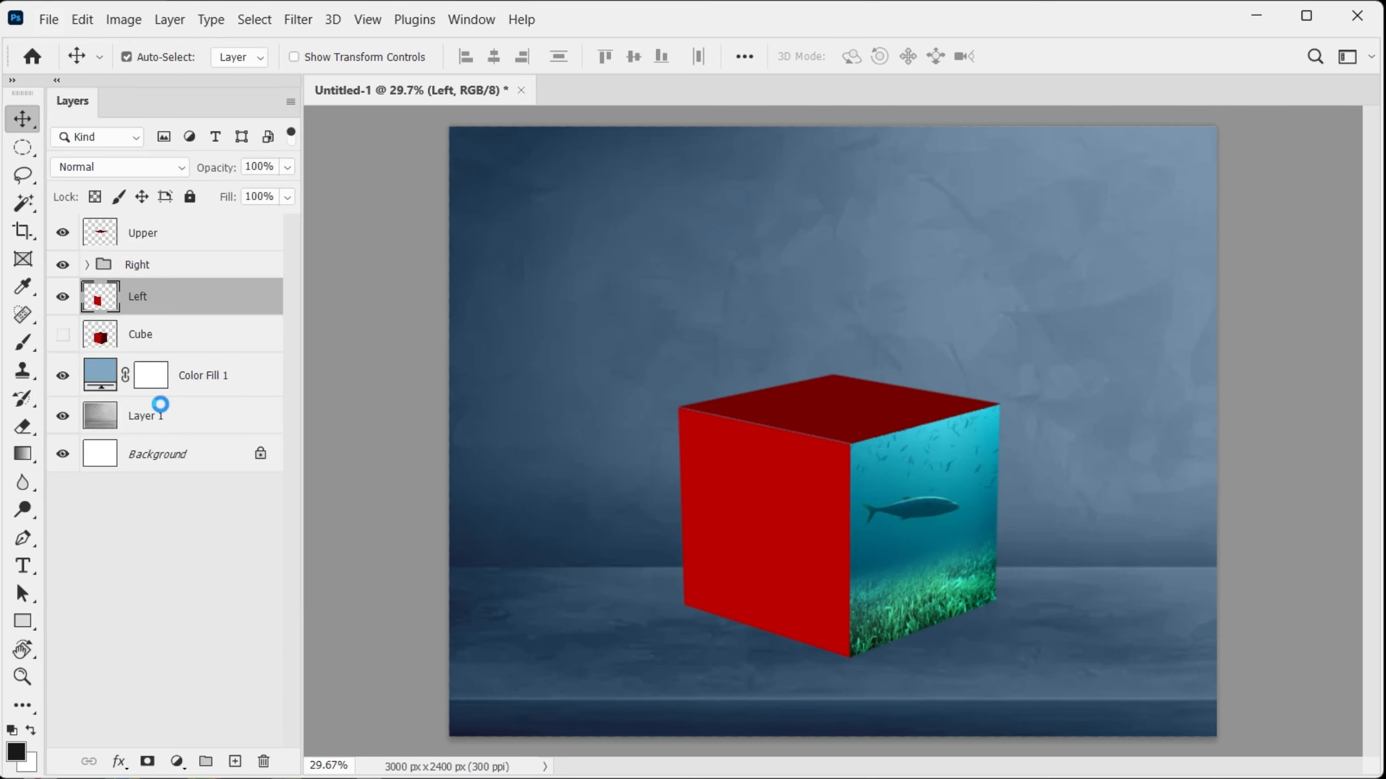
scroll(519, 333, "down", 3)
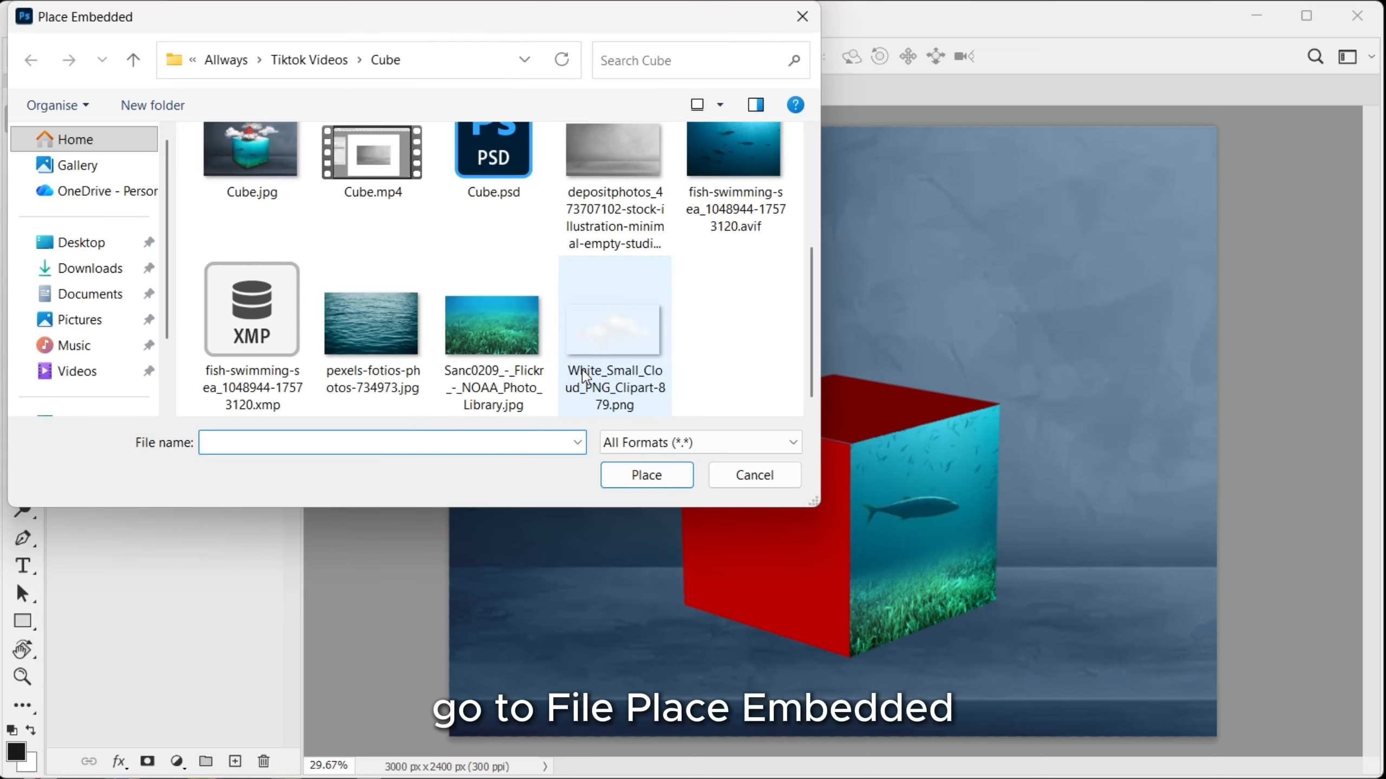
left_click(707, 186)
double_click(707, 185)
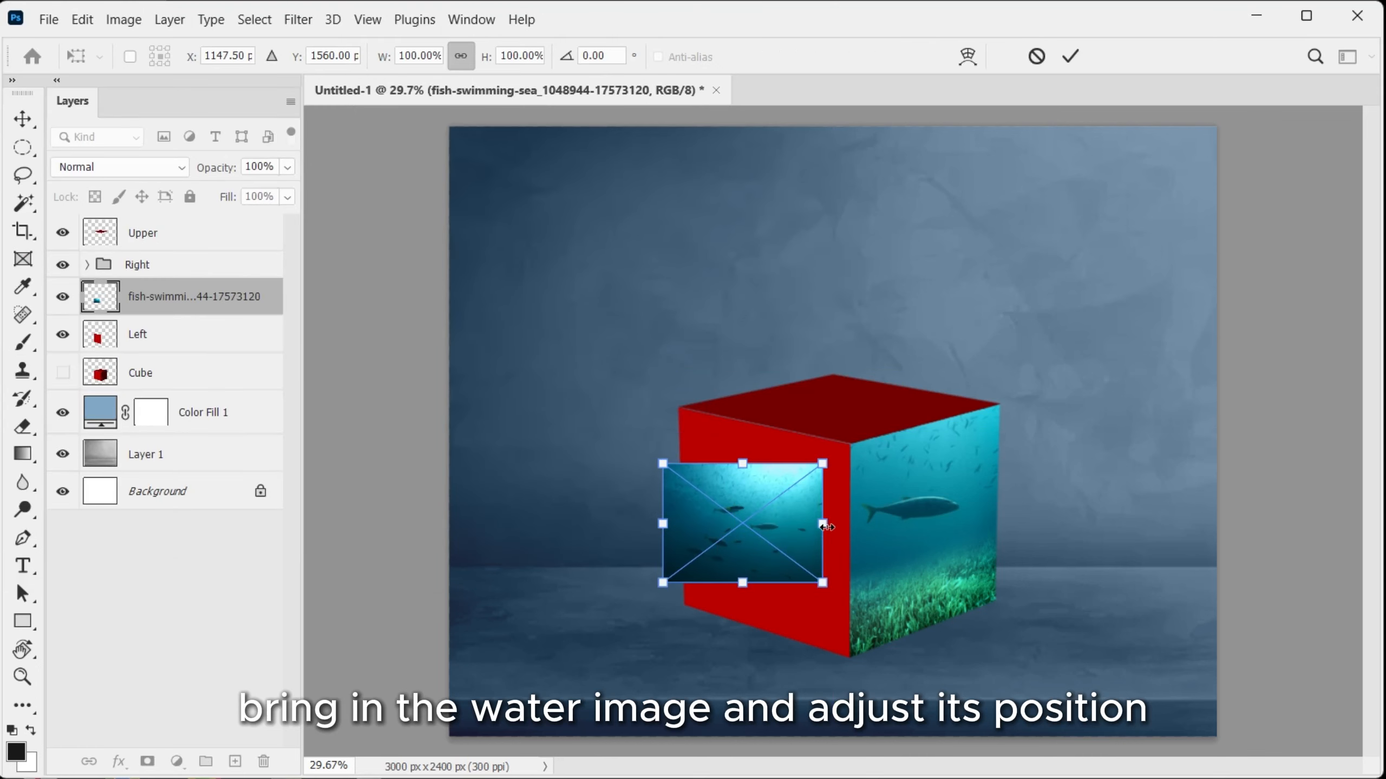
Scale the fish image to 214.25%, rotate it 1.90° to cover the left face, and clip it to the Left layer.
left_click_drag(826, 526, 1006, 556)
left_click_drag(673, 521, 614, 530)
left_click_drag(743, 553, 699, 563)
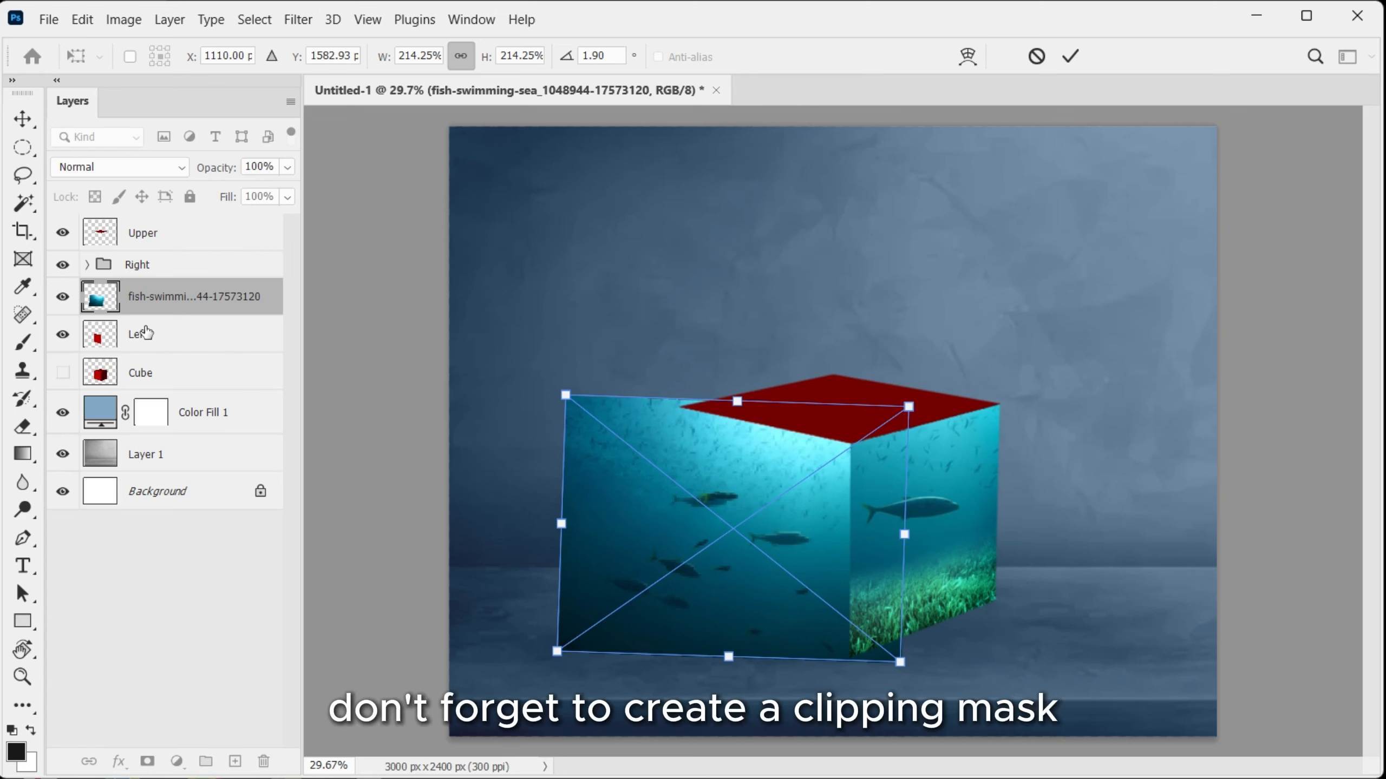
key("Return")
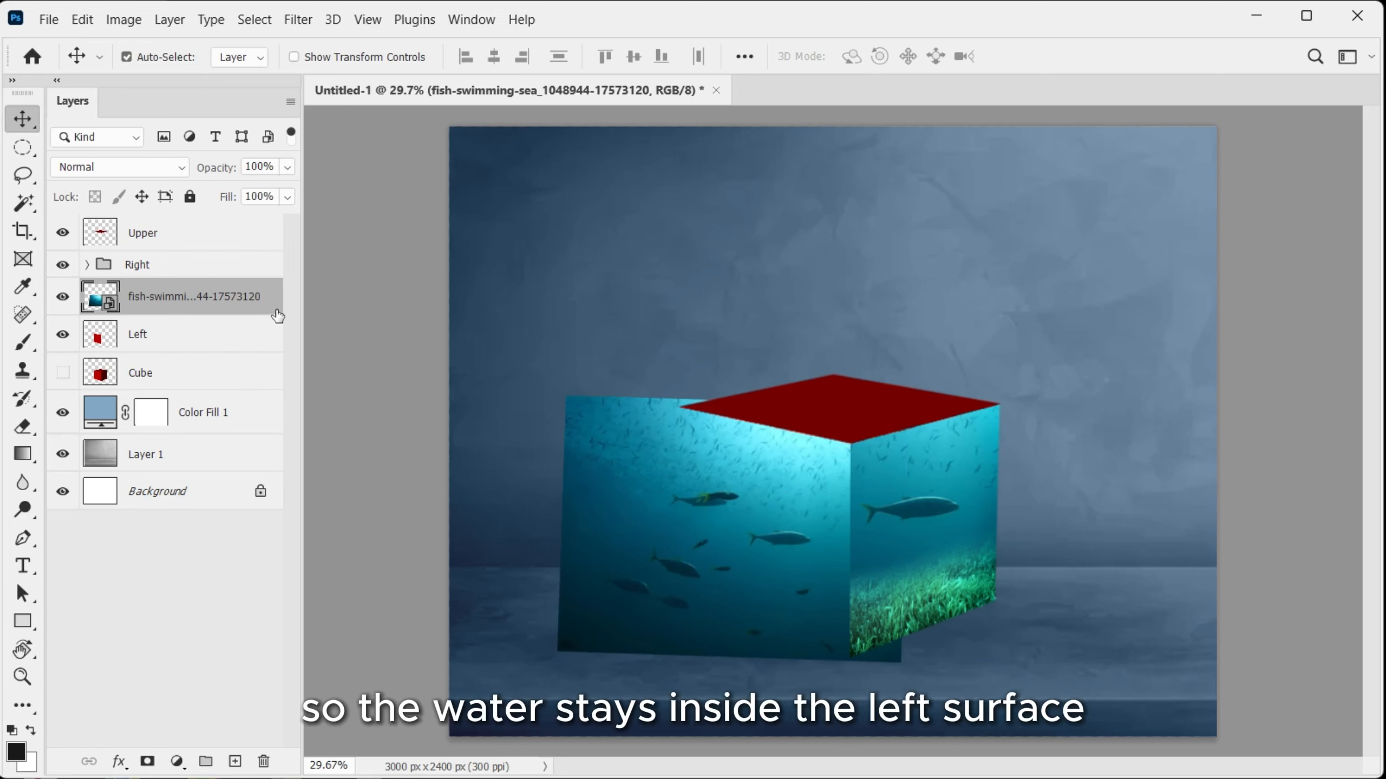
right_click(277, 311)
left_click(377, 525)
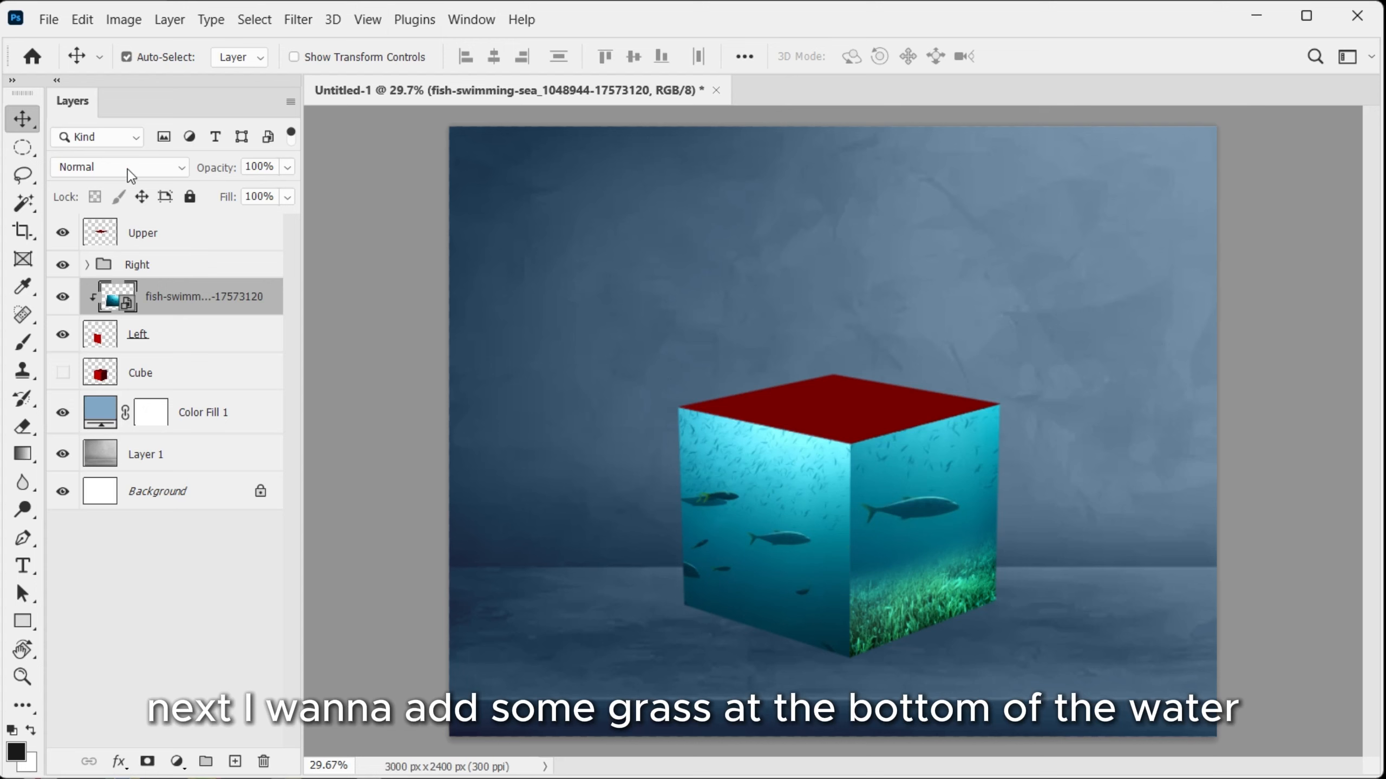
Place the Sanc0209_-_Flickr_-_NOAA_Photo_Library seagrass image as an embedded object above the left face's clipped fish layer.
left_click(41, 21)
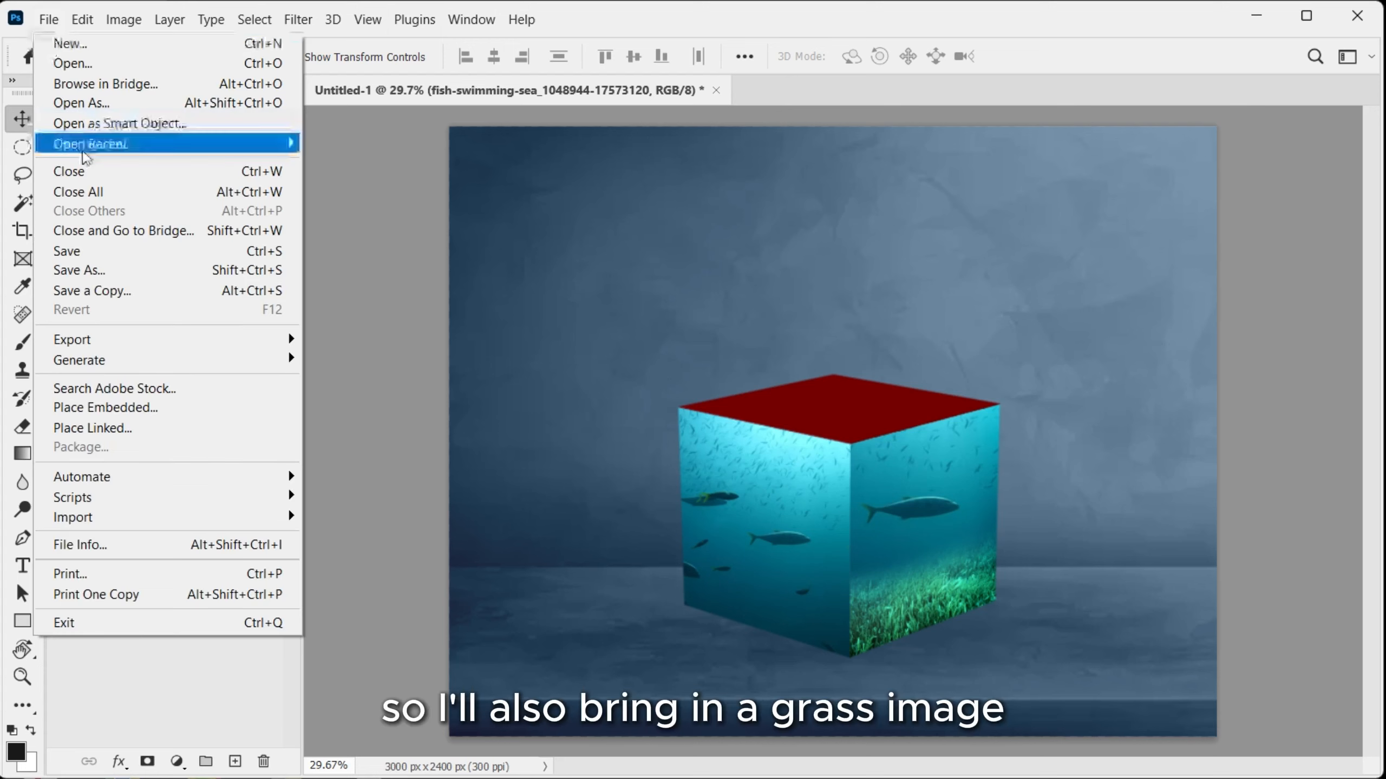
left_click(181, 402)
scroll(382, 306, "down", 3)
double_click(417, 325)
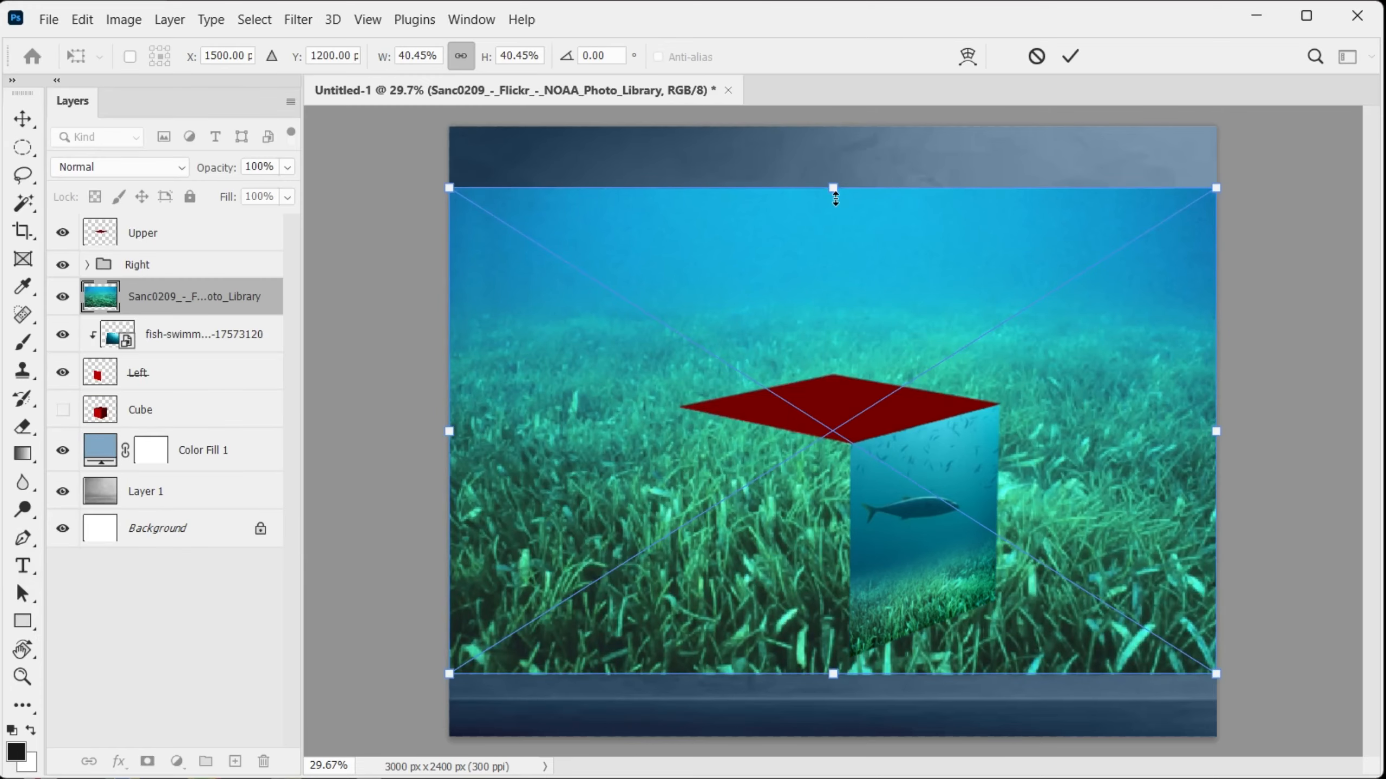
Scale the seagrass image to 8.69%, move it onto the left face, and distort its corners to follow the tilted face.
left_click_drag(835, 200, 847, 571)
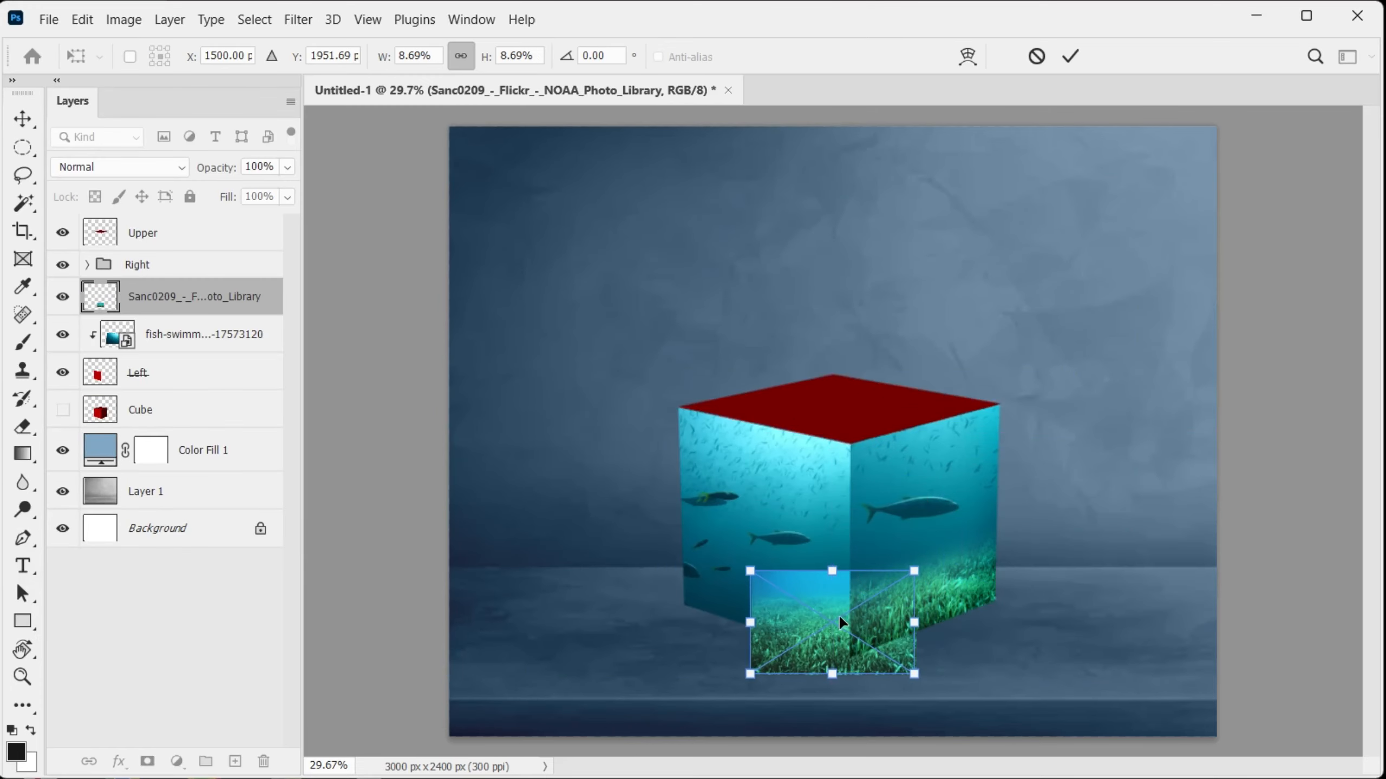
left_click_drag(840, 620, 770, 554)
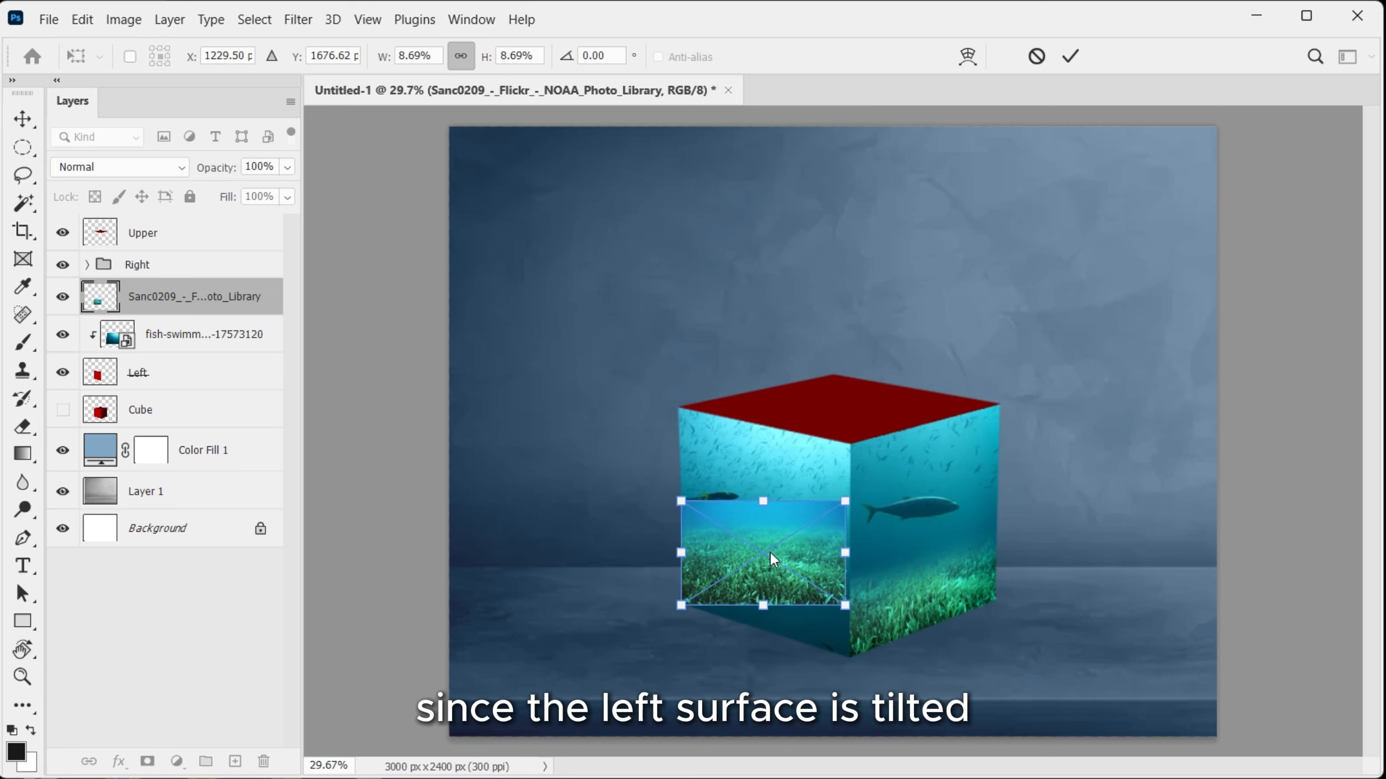
right_click(769, 551)
left_click(823, 264)
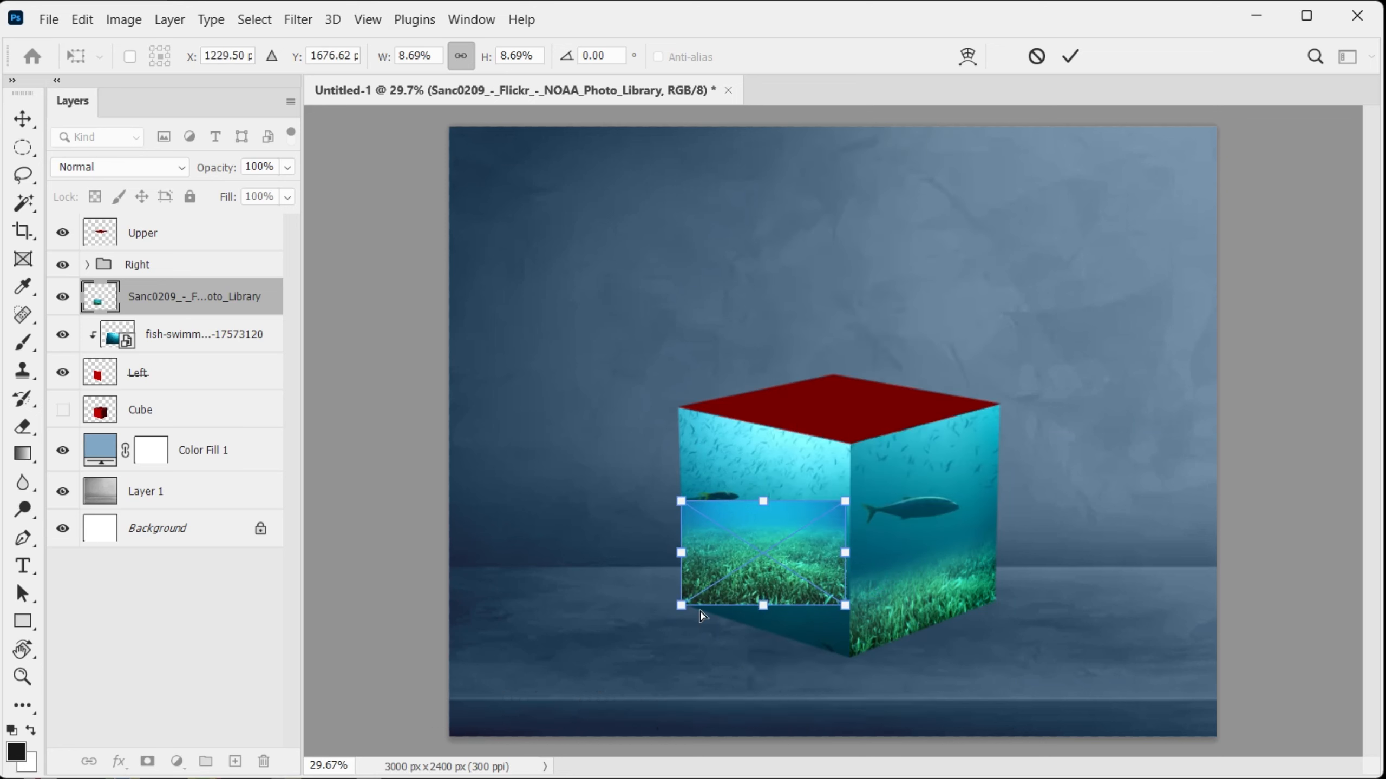
left_click_drag(845, 606, 850, 660)
left_click_drag(847, 502, 851, 498)
left_click_drag(685, 498, 685, 461)
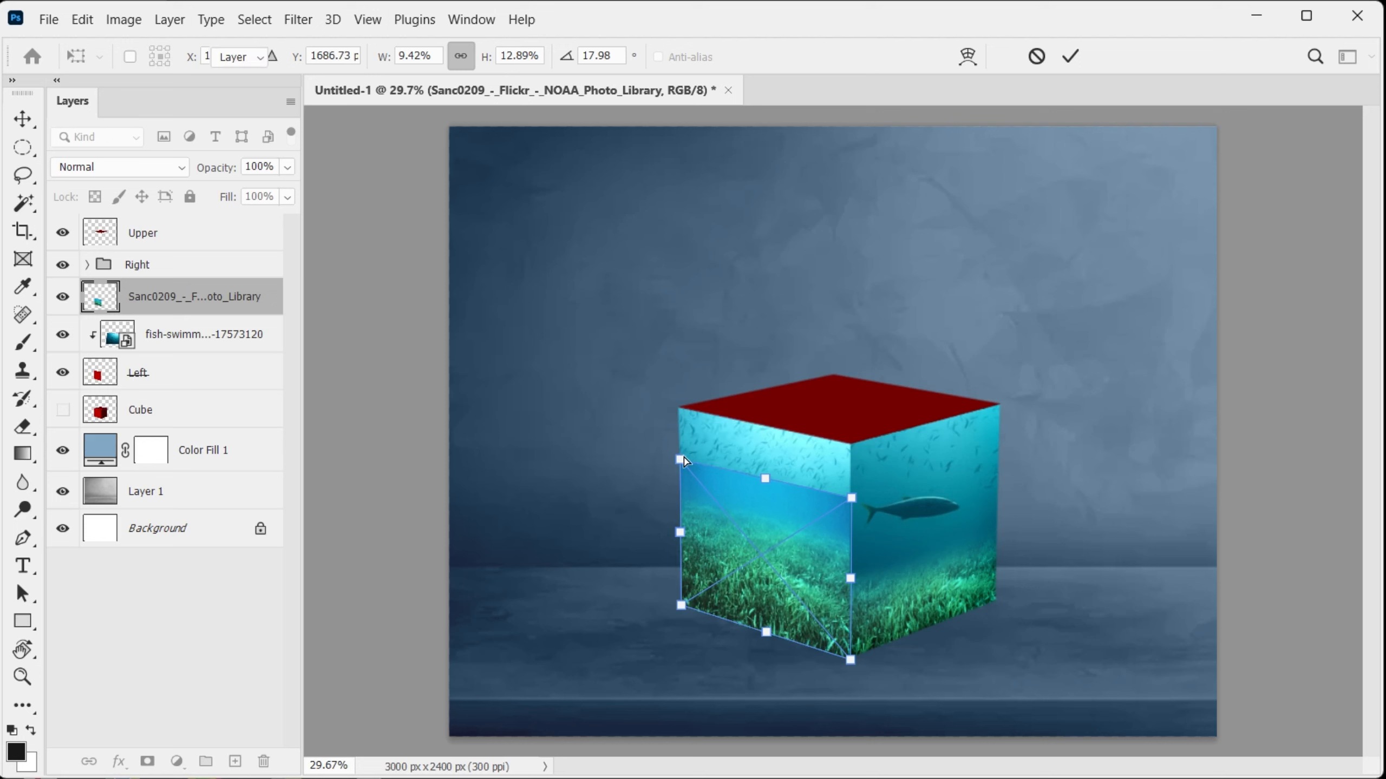
key("Return")
Lower the distorted seagrass to the bottom of the left face and clip it to the Left layer.
left_click_drag(760, 565, 766, 603)
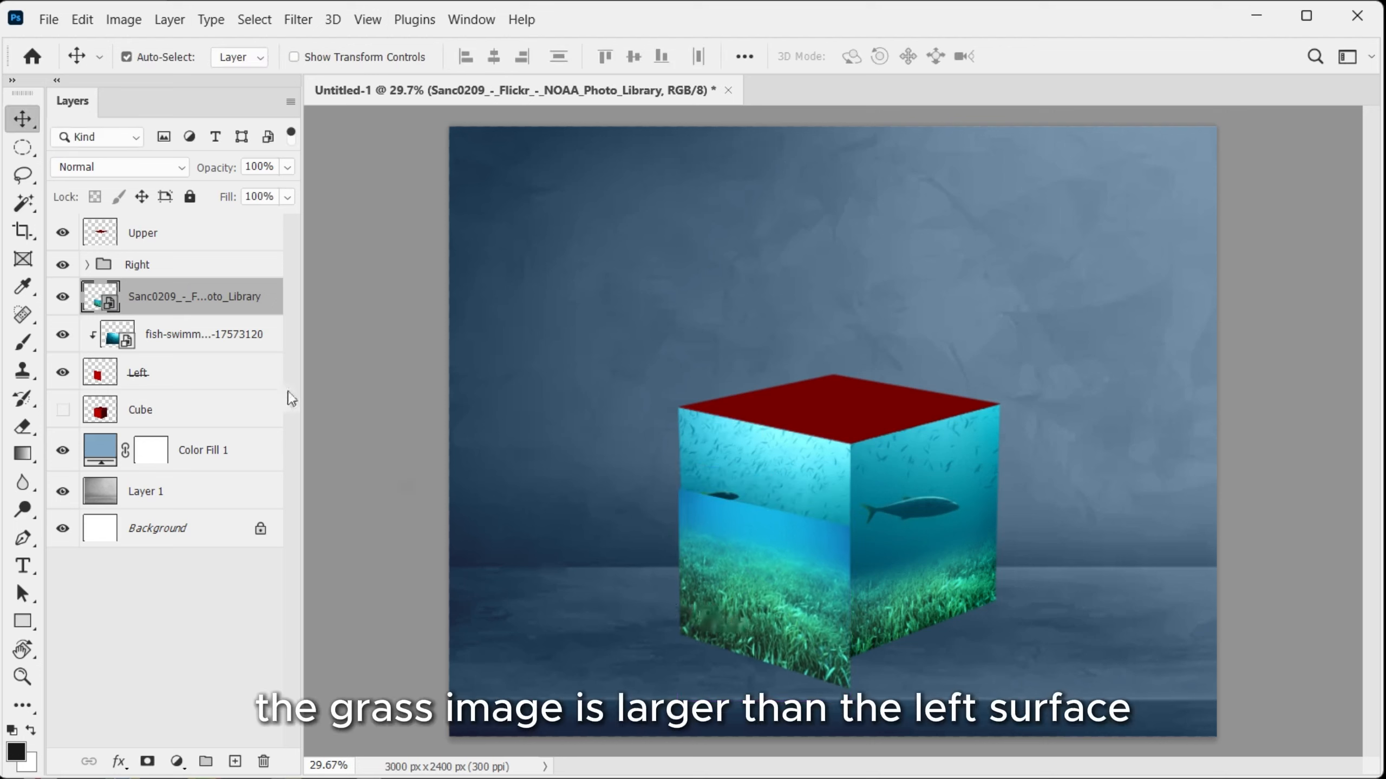
right_click(270, 296)
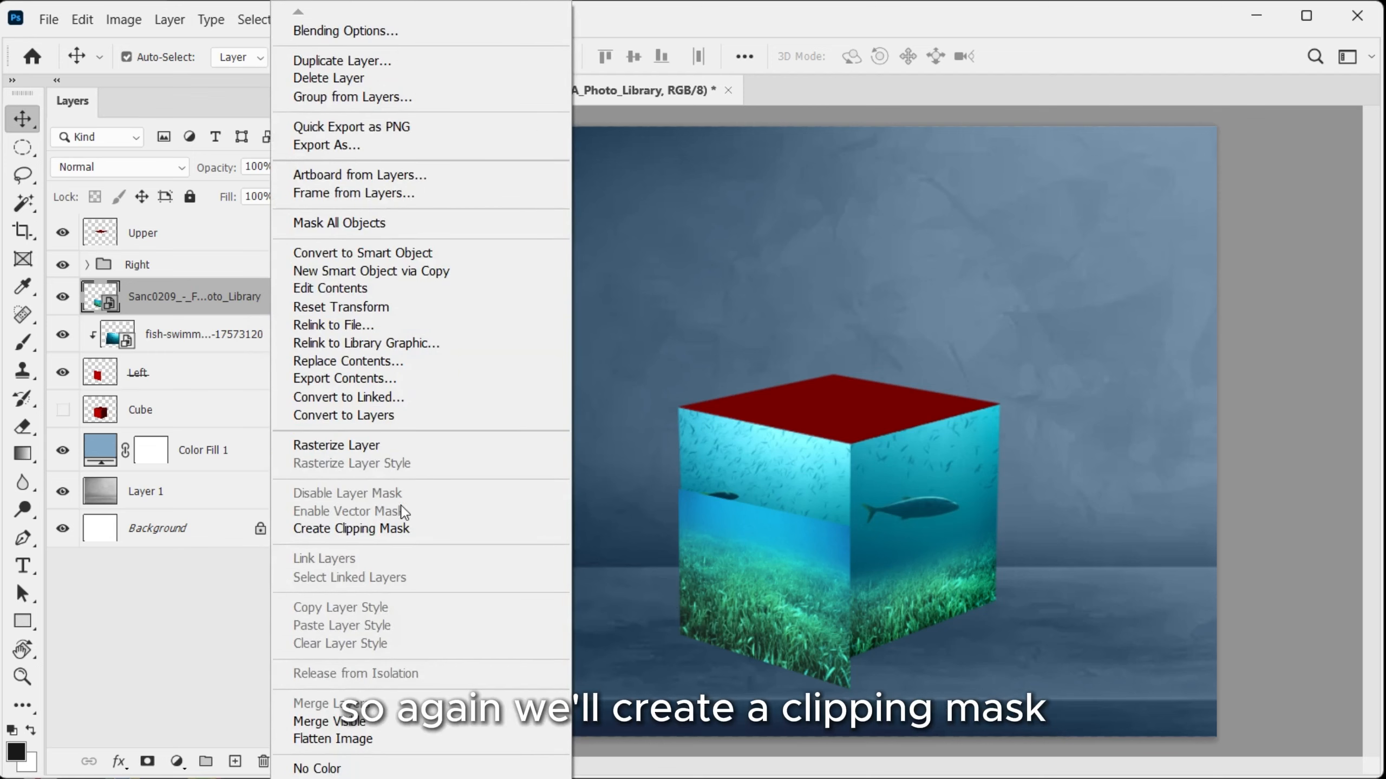
left_click(412, 526)
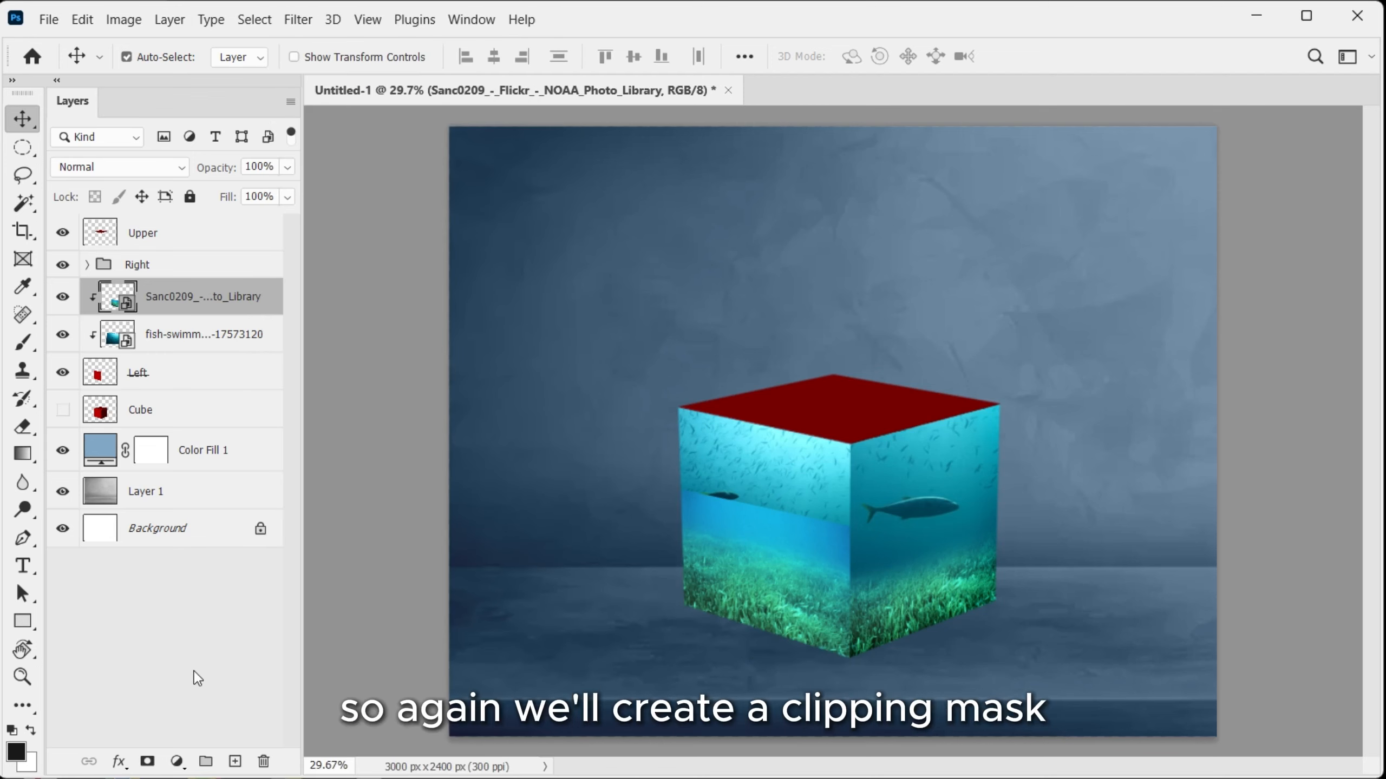
Add a layer mask to the left seagrass layer and hide its upper part with a soft 600 px black brush.
left_click(147, 761)
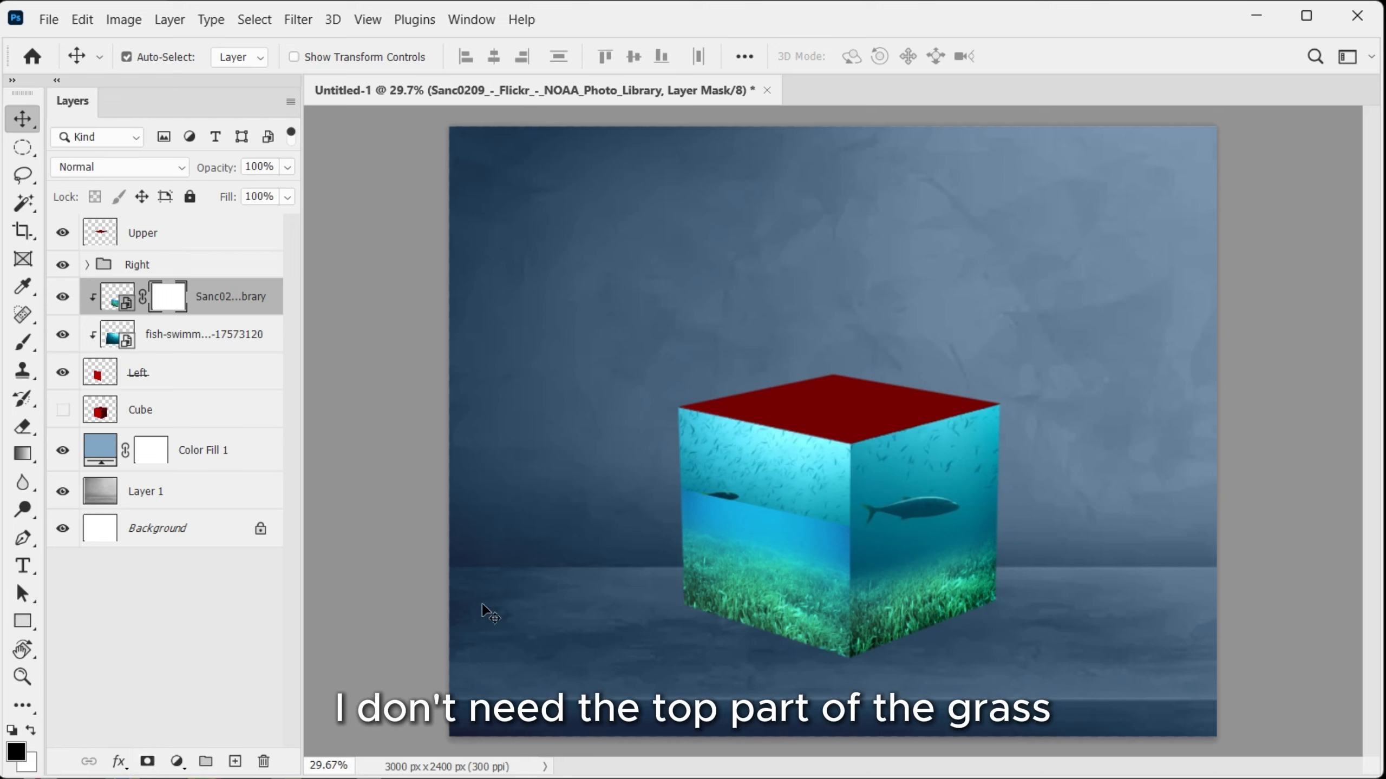
key("b")
mouse_move(742, 510)
left_mouse_down()
mouse_move(767, 463)
mouse_move(870, 507)
mouse_move(717, 490)
mouse_move(798, 511)
mouse_move(862, 497)
left_mouse_up()
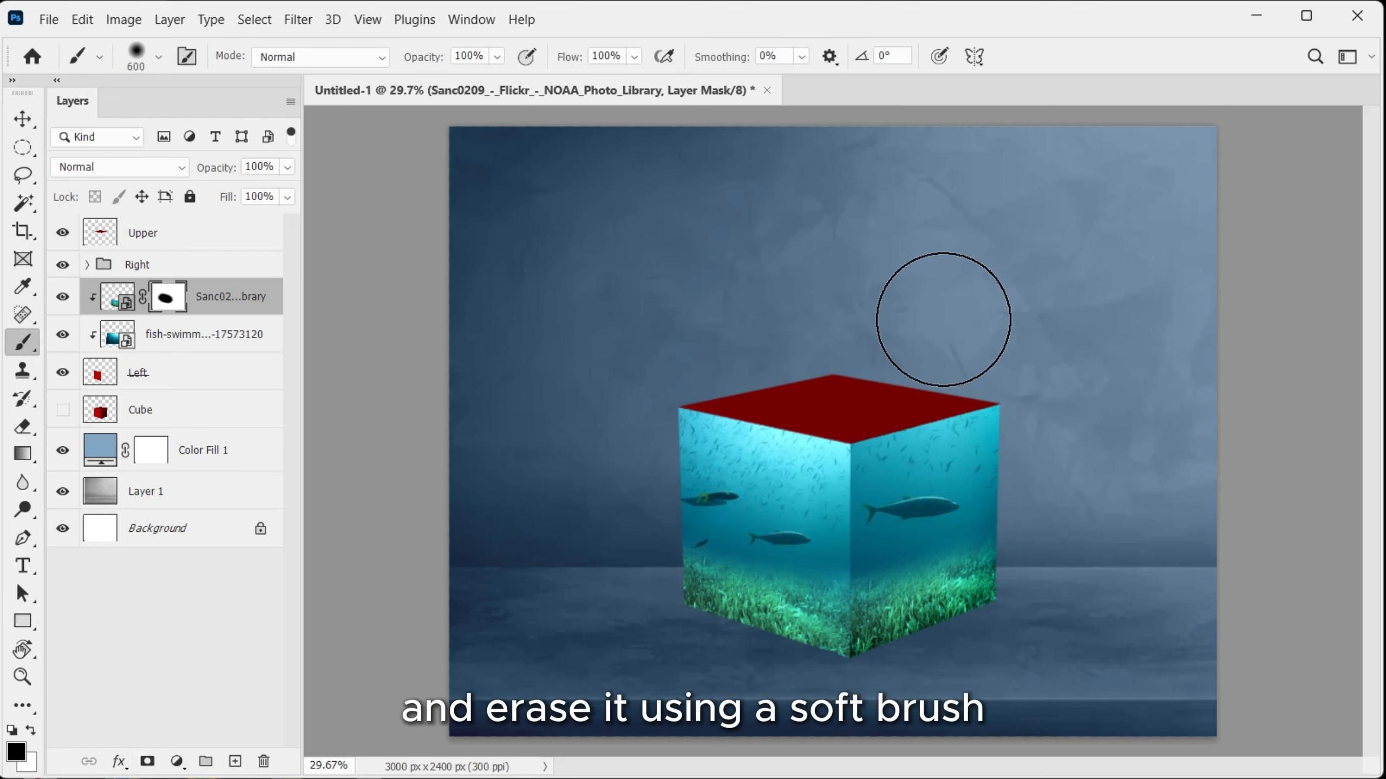
key("v")
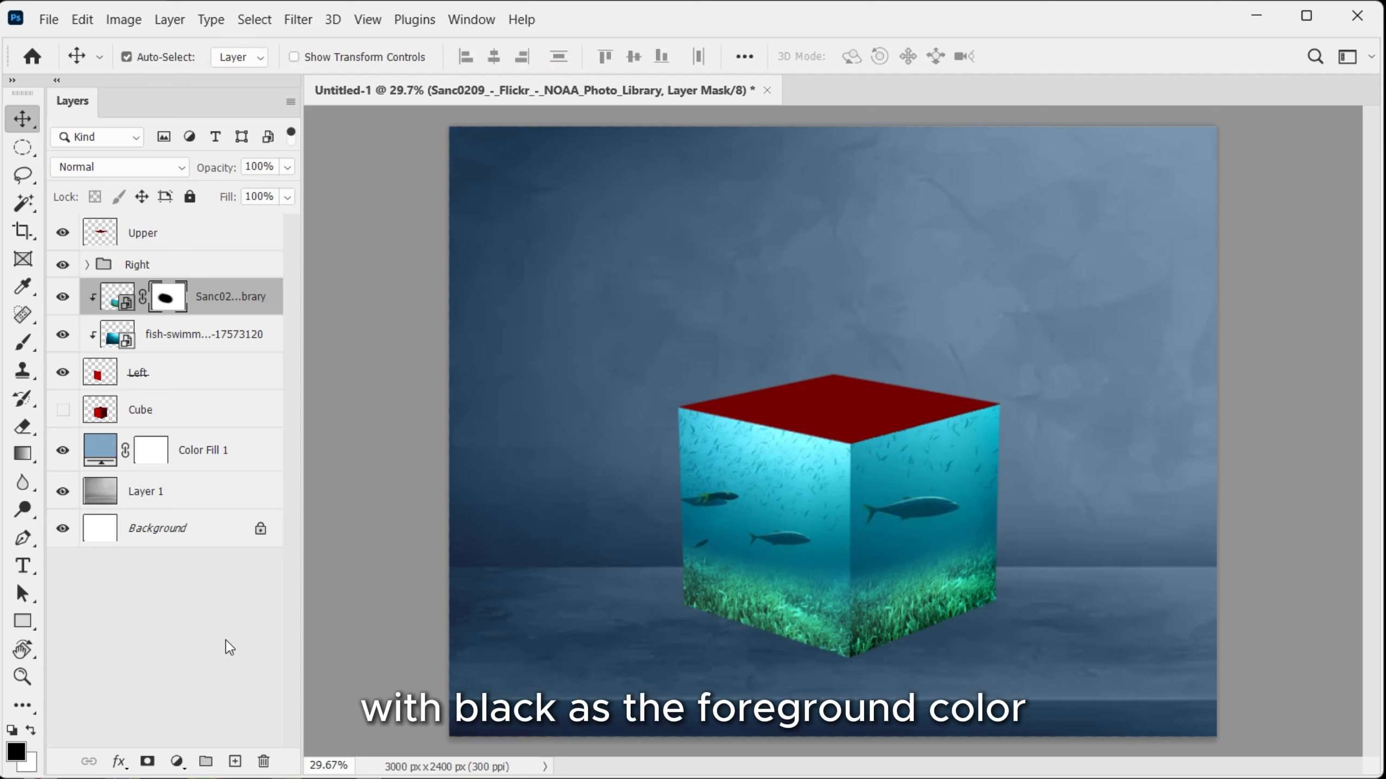
Add a Levels adjustment above the left seagrass, set its shadow input to 84, and clip it to the left face.
left_click(177, 761)
left_click(254, 481)
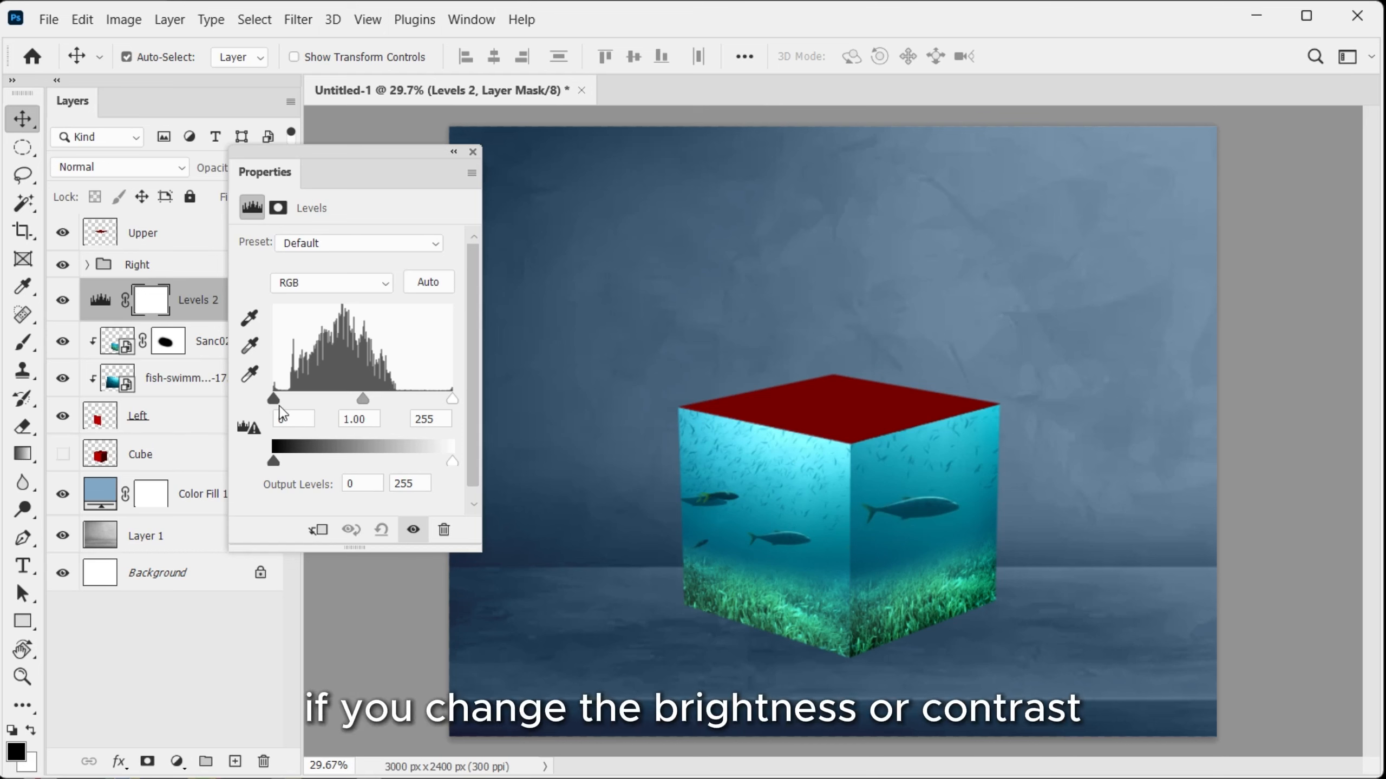
left_click_drag(283, 407, 337, 412)
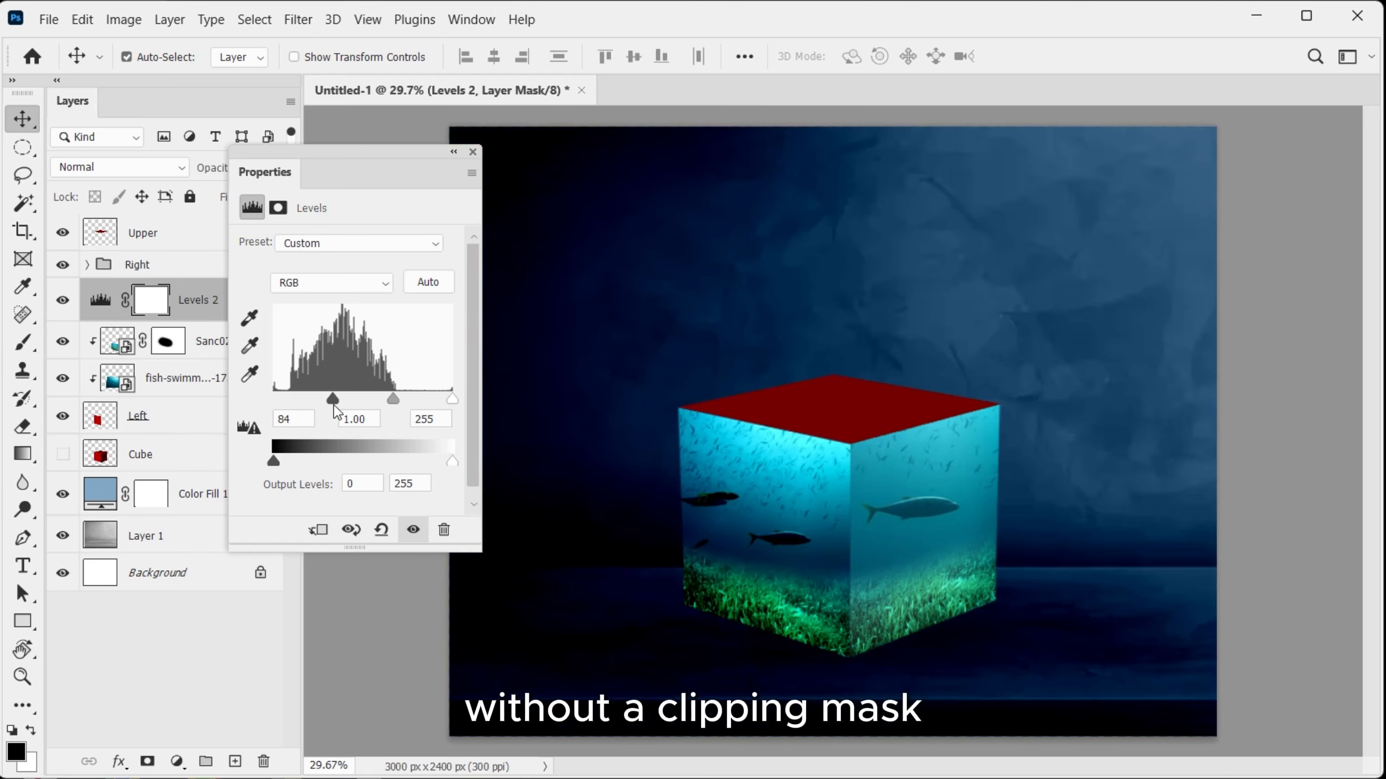
left_click(328, 531)
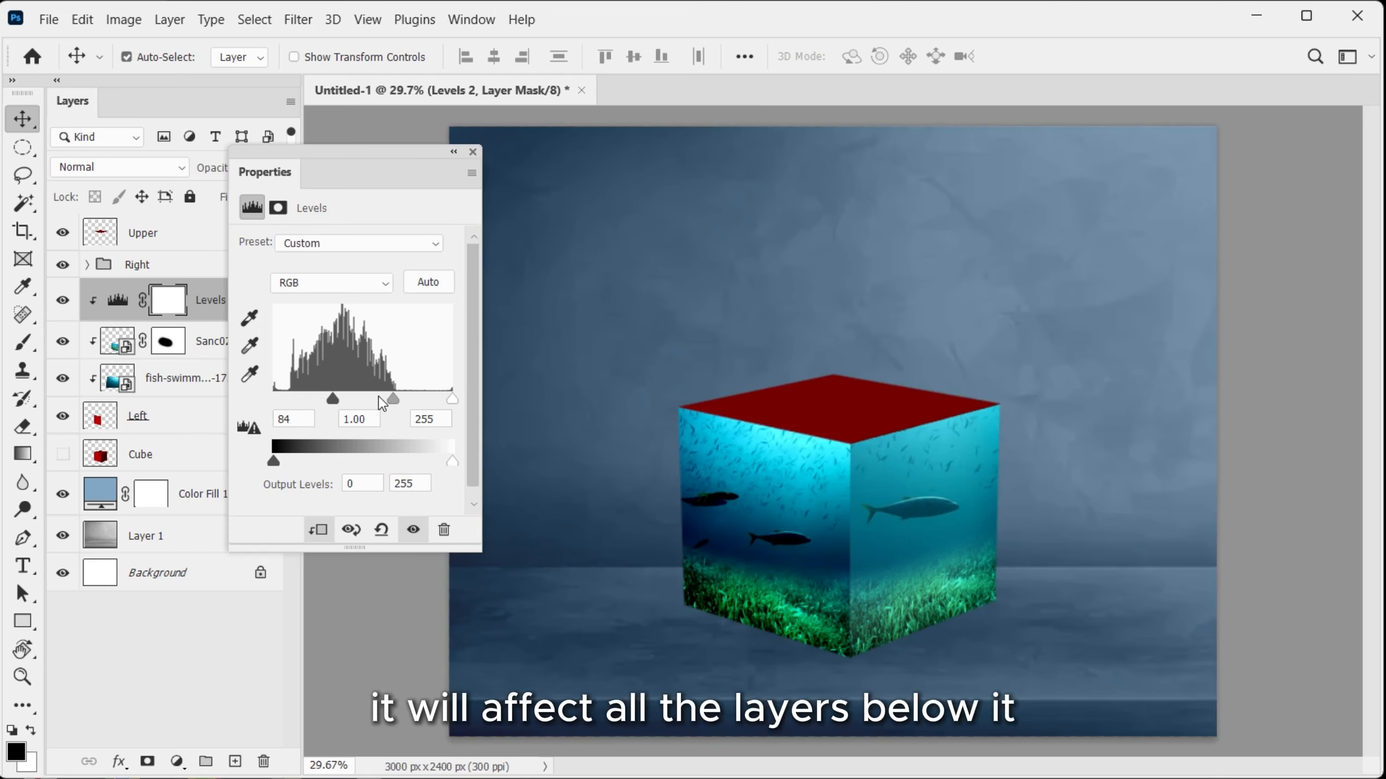
mouse_move(331, 405)
left_mouse_down()
mouse_move(311, 407)
mouse_move(354, 406)
mouse_move(337, 416)
left_mouse_up()
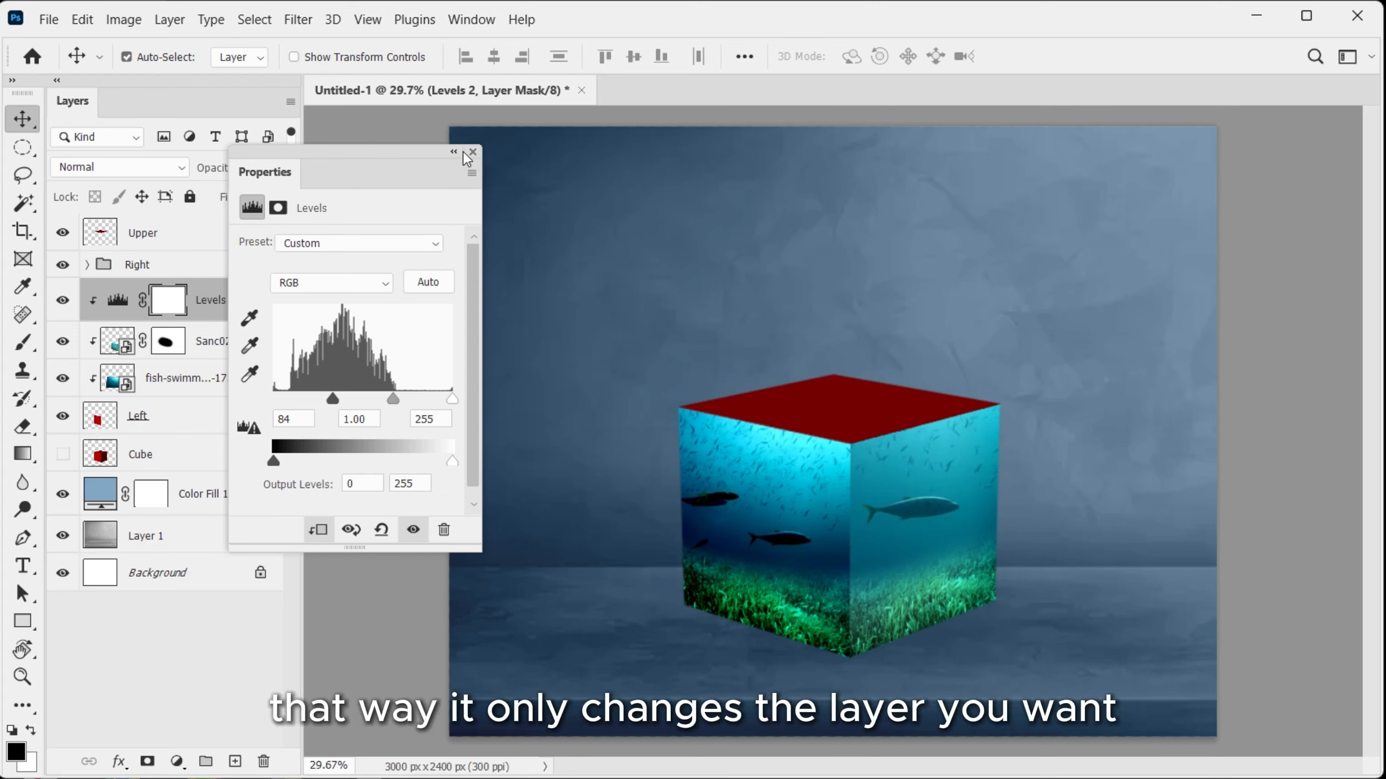
left_click(472, 152)
left_click(472, 152)
Paint black on the Levels 2 mask over the middle of the left face so only its edges stay darkened.
left_click(162, 313)
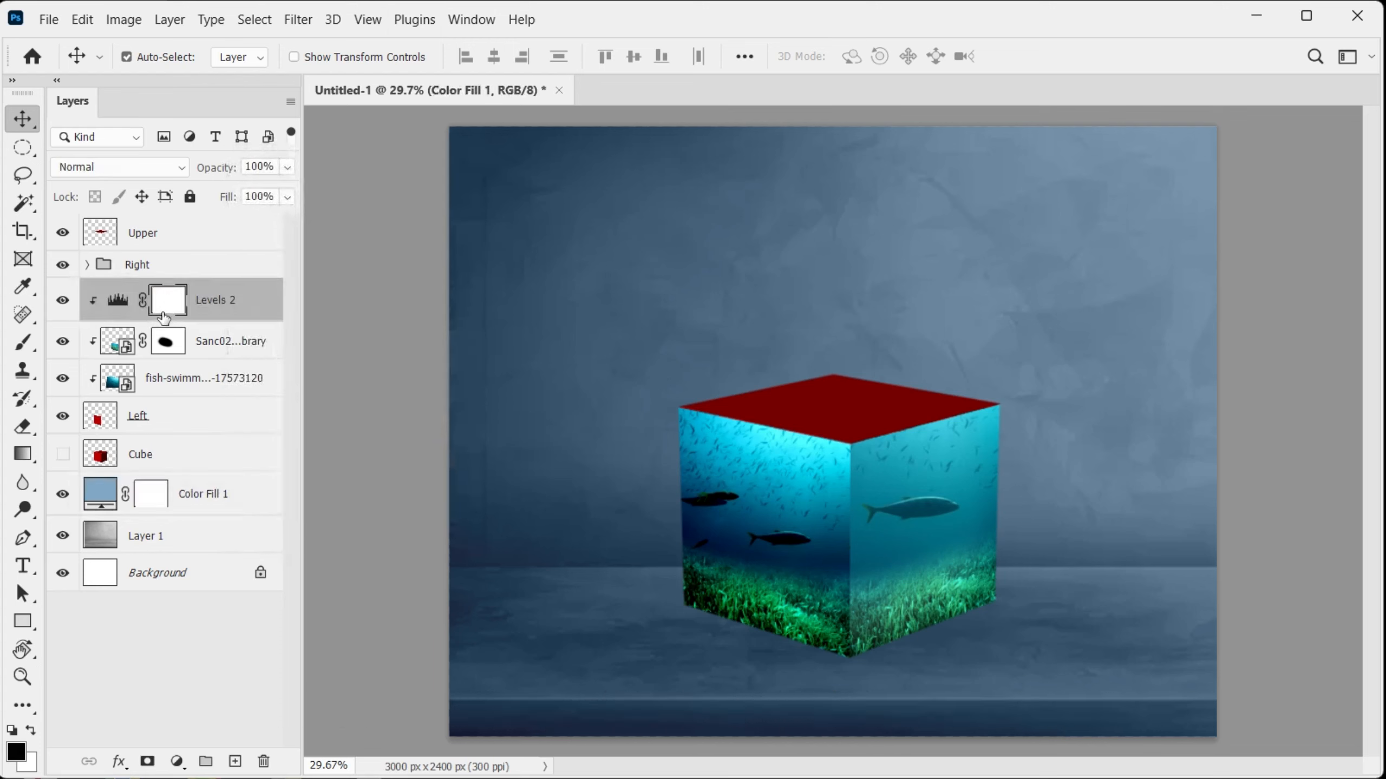
key("b")
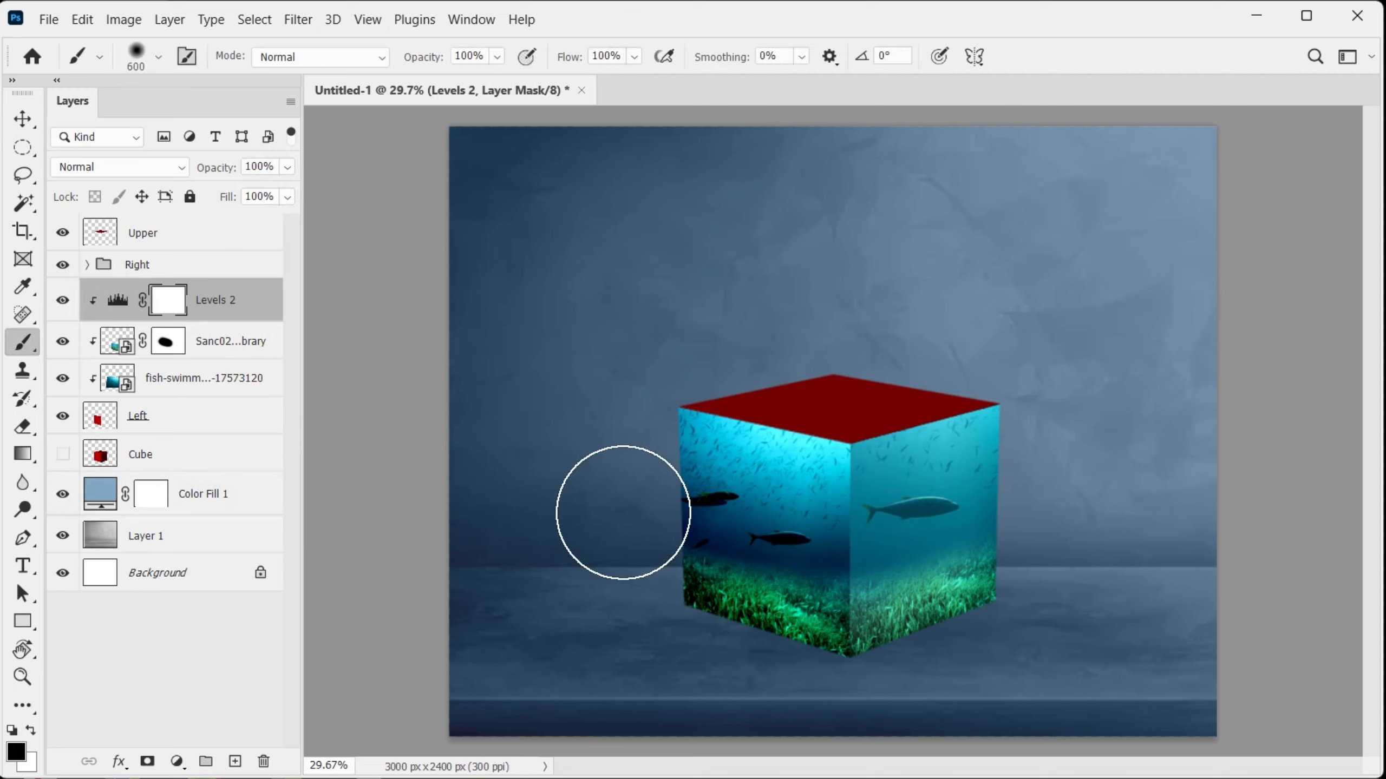
left_click(759, 485)
left_click(759, 530)
mouse_move(769, 472)
left_mouse_down()
mouse_move(808, 468)
mouse_move(767, 511)
mouse_move(773, 606)
mouse_move(765, 585)
left_mouse_up()
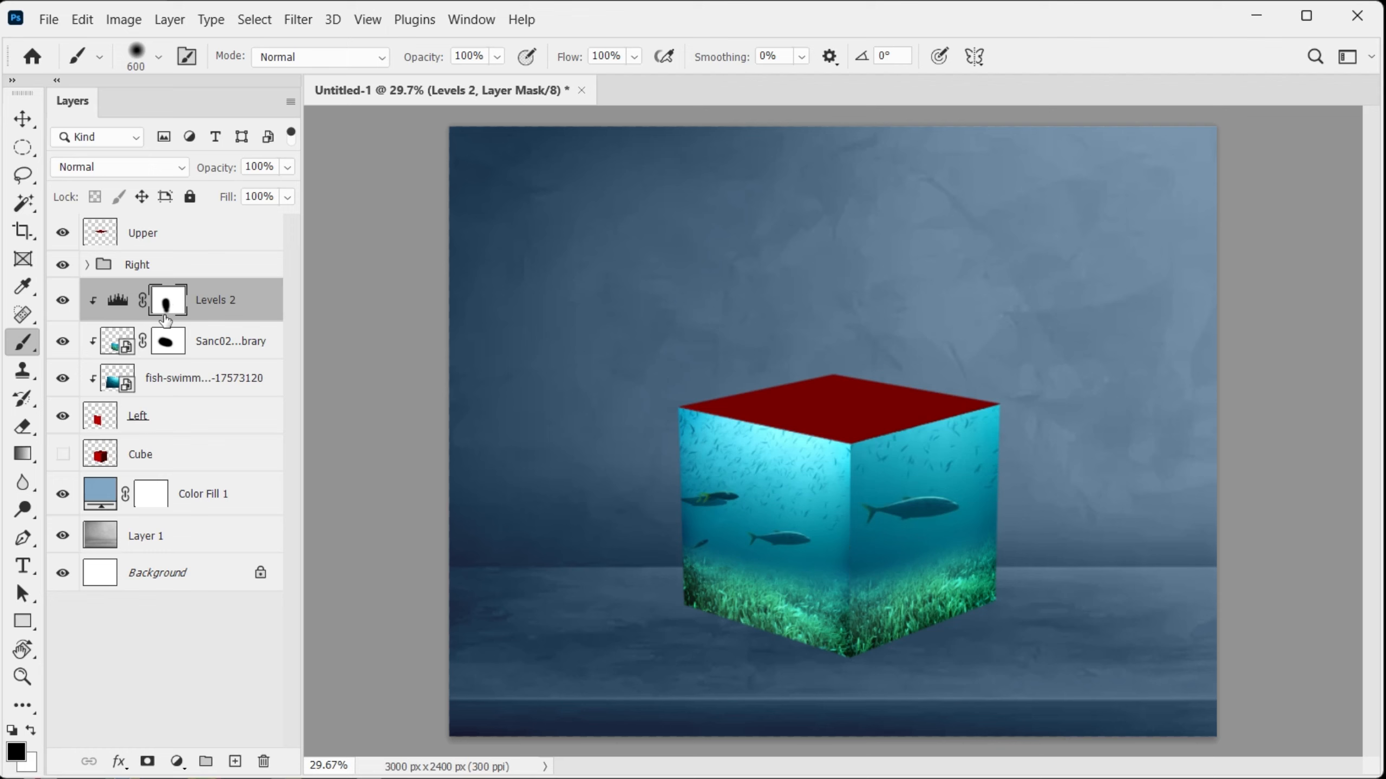
Group the layers from Levels 2 down to Left and rename the group Left.
left_click(229, 425, "shift")
key("ctrl+g")
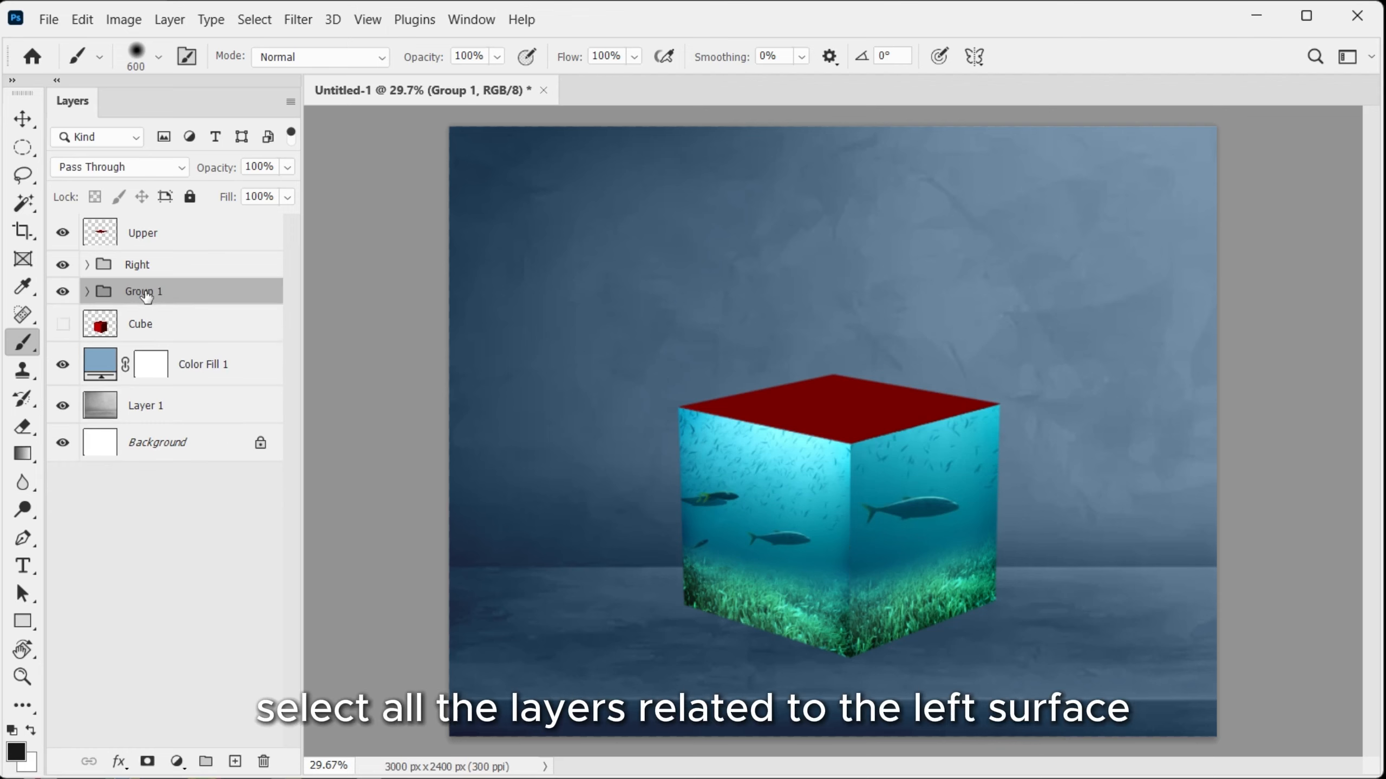
double_click(145, 292)
type("Left")
key("Return")
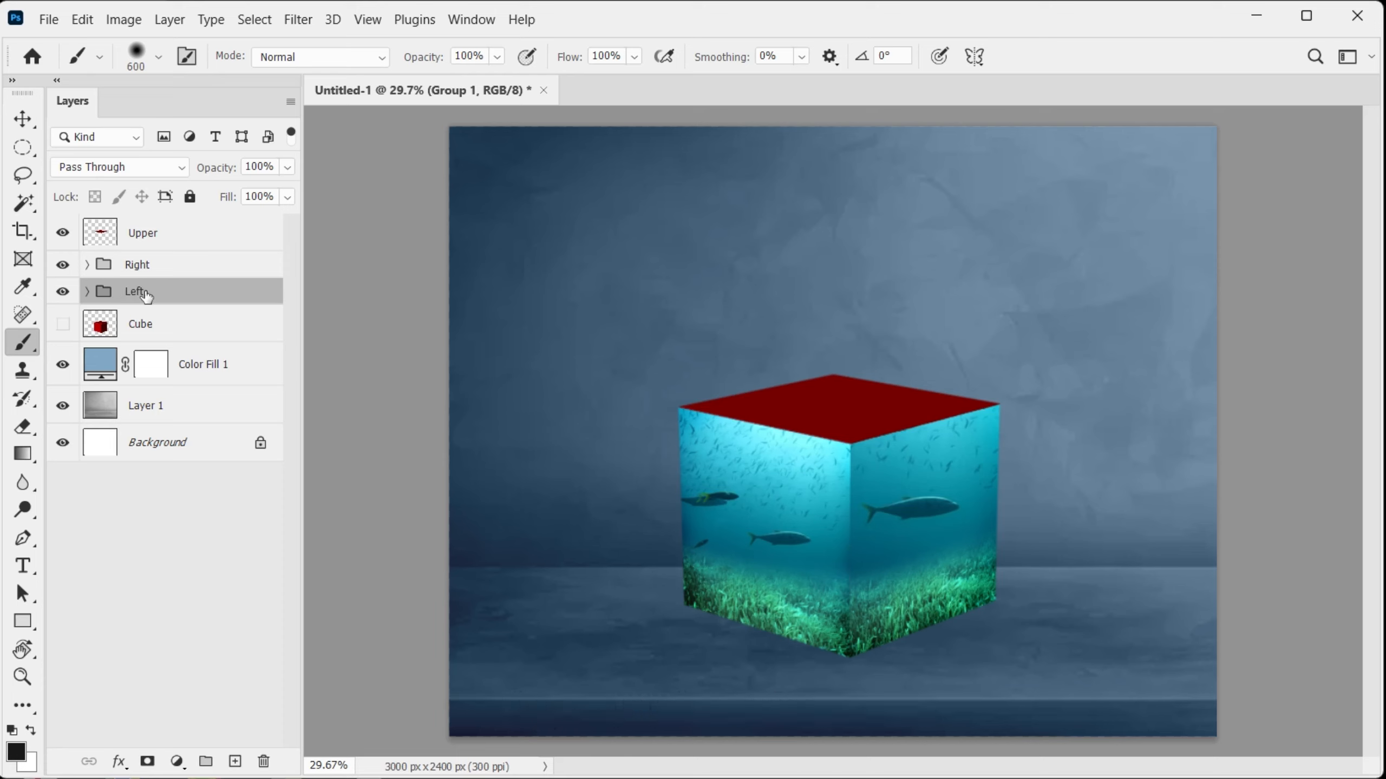
key("v")
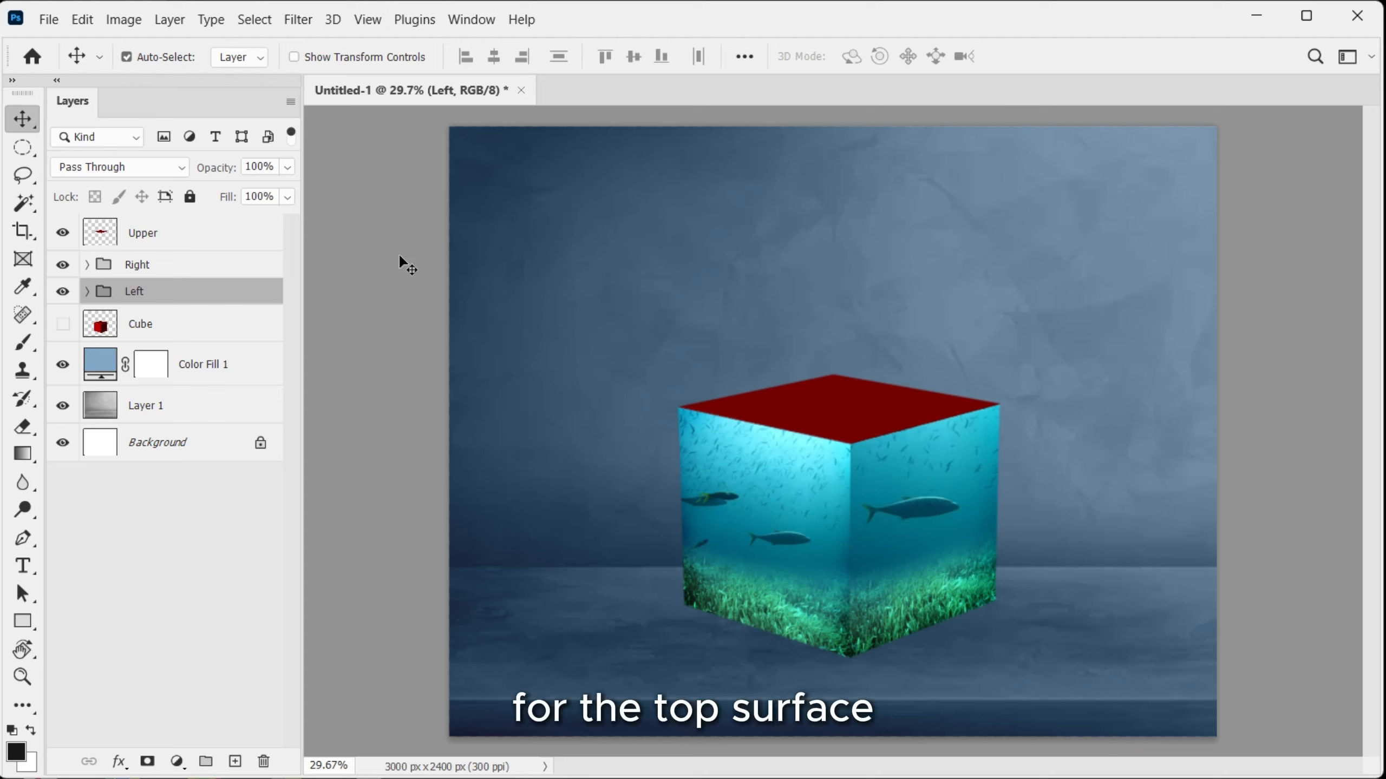
left_click(247, 240)
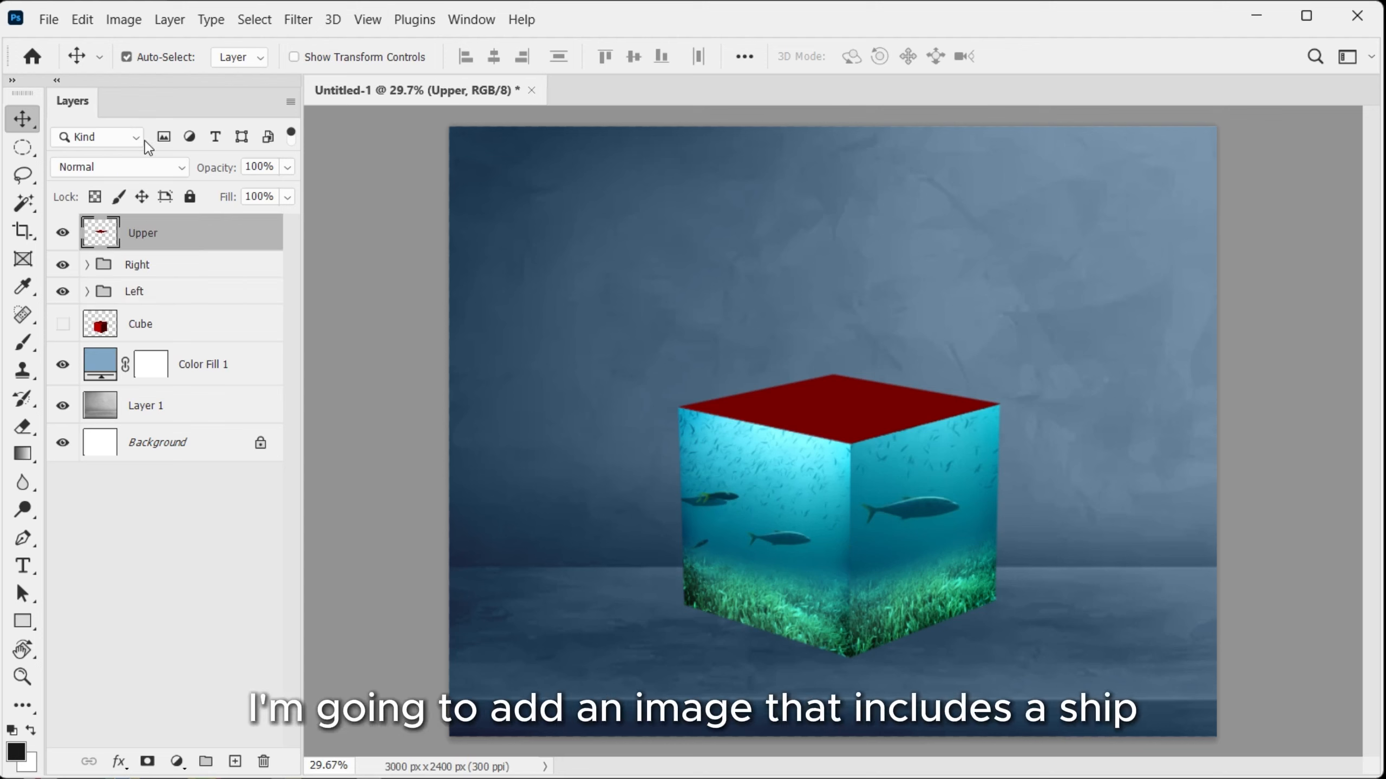
left_click(48, 19)
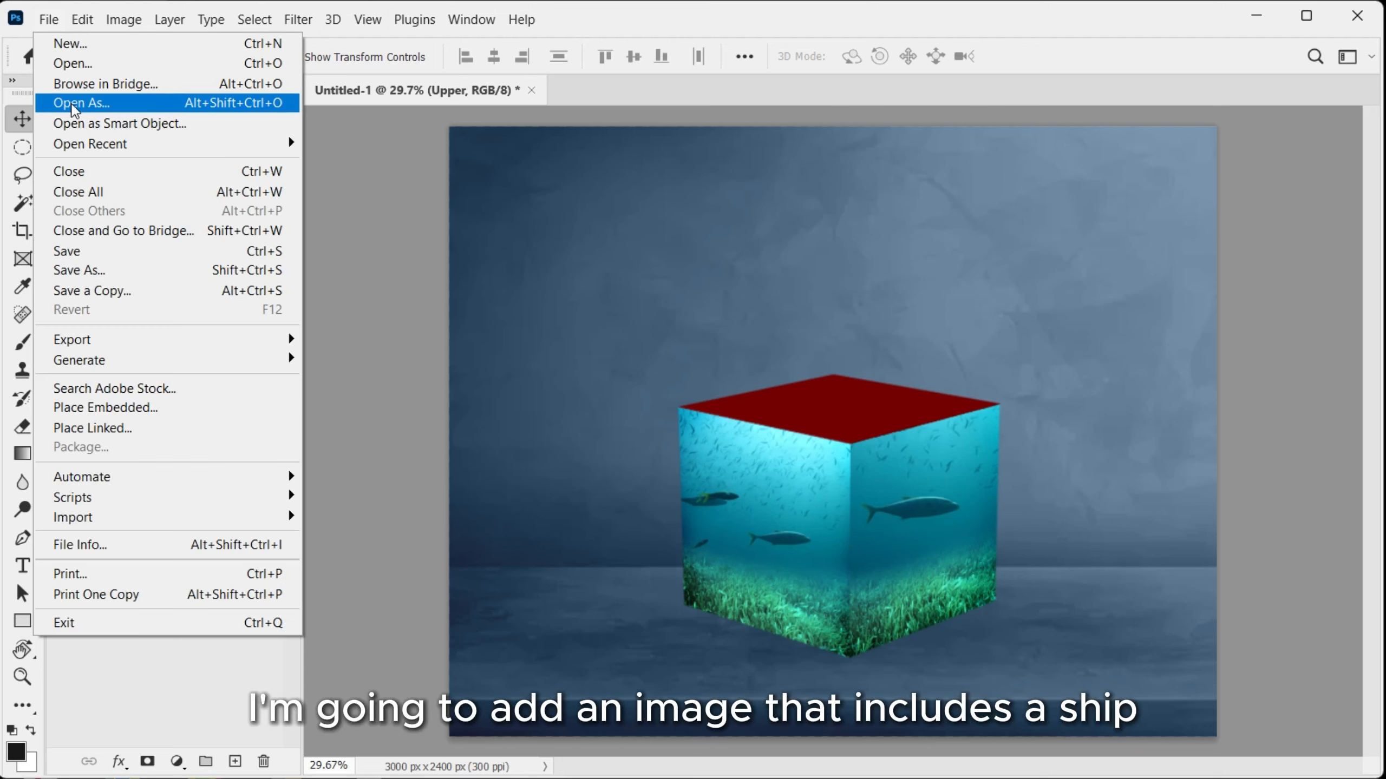
left_click(143, 406)
double_click(475, 202)
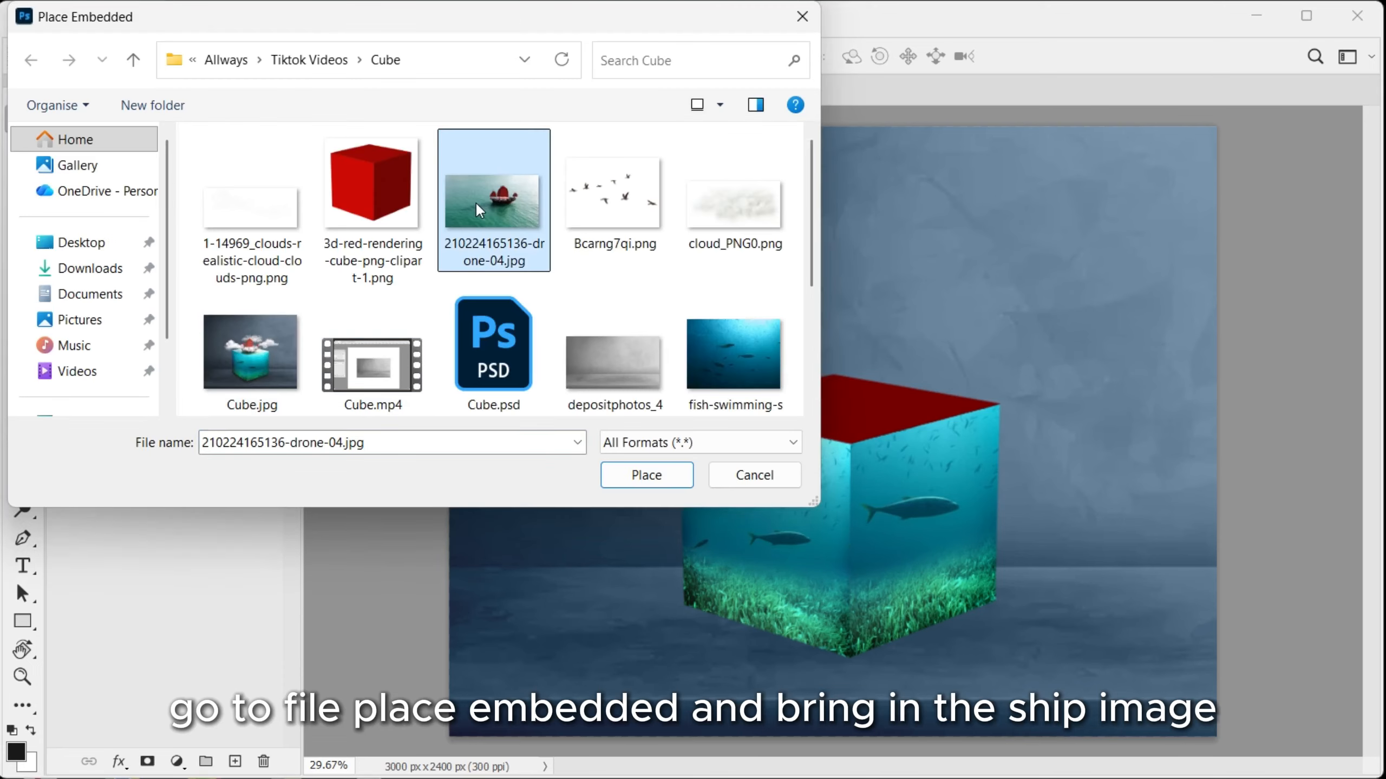
Move the ship image up and to the left, and lower its layer opacity to 37%.
left_click_drag(821, 374, 743, 328)
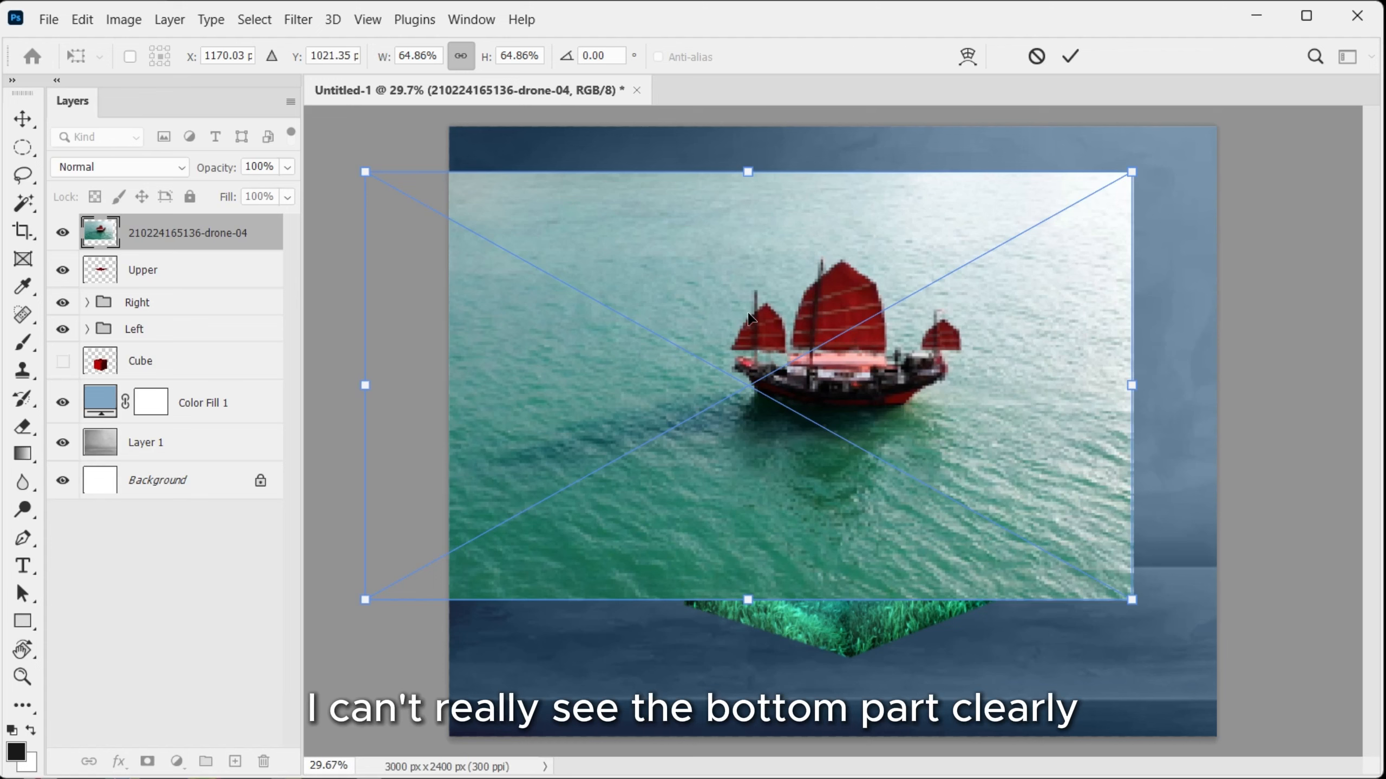
left_click(287, 168)
left_click_drag(290, 191, 222, 197)
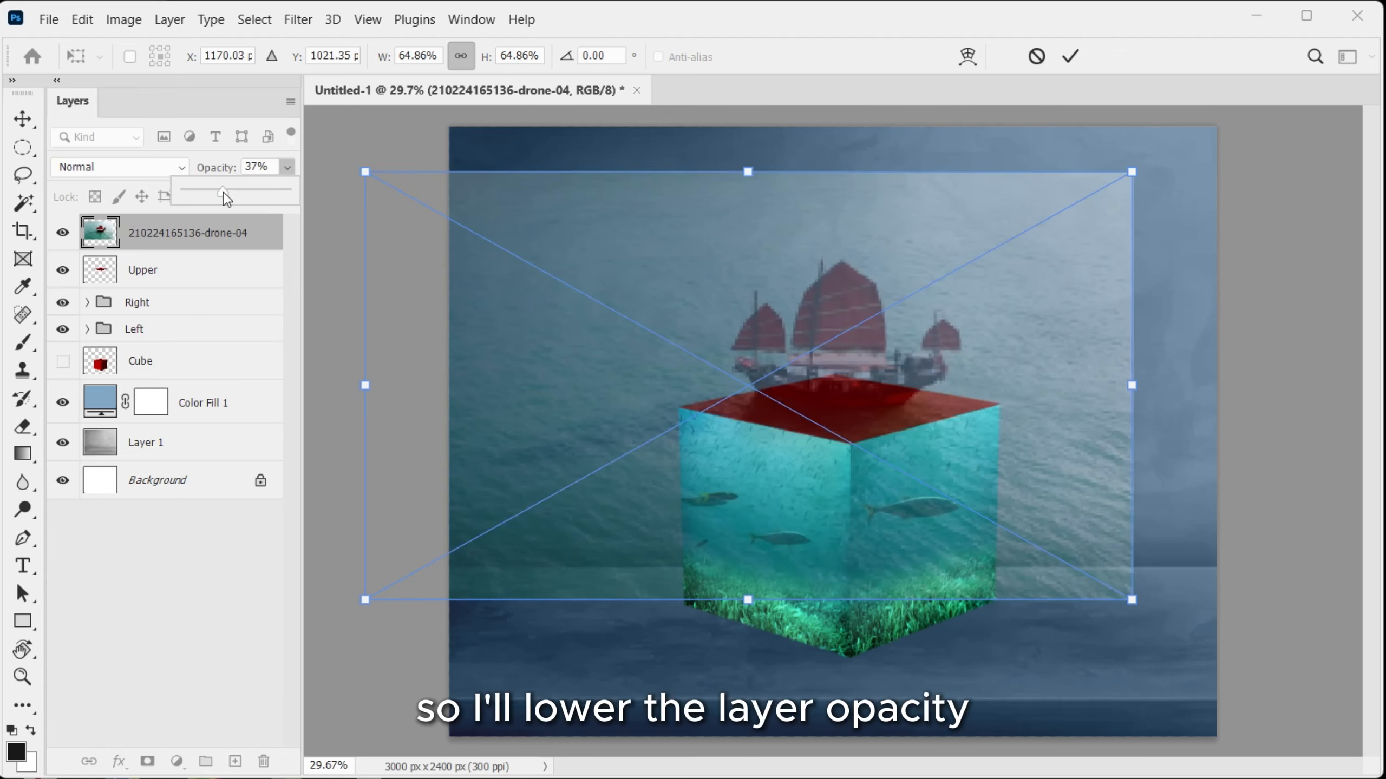
Scale the ship image to 52.55%, seat the ship on the cube's top face, and set the layer opacity to 100%.
left_click_drag(896, 318, 898, 332)
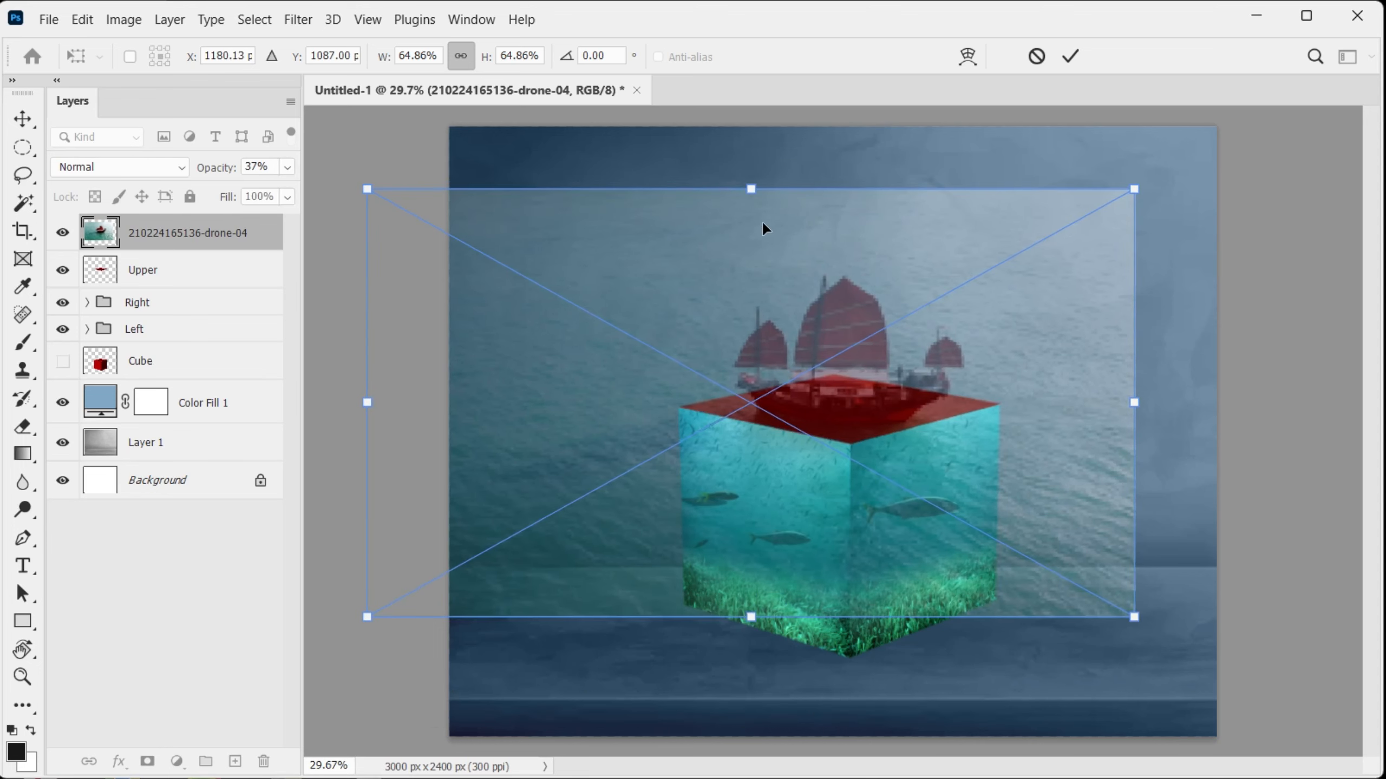
left_click_drag(750, 190, 759, 273)
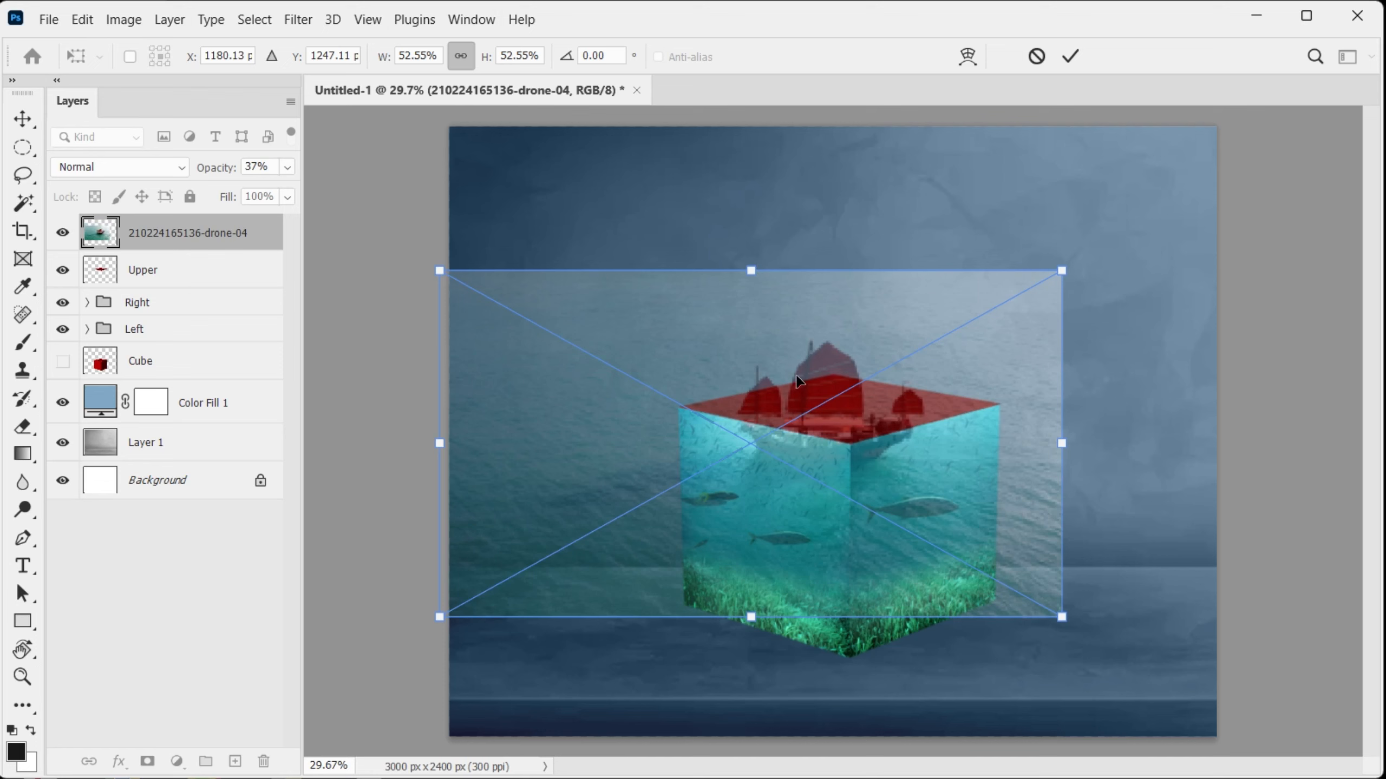
left_click_drag(799, 397, 811, 344)
key("Return")
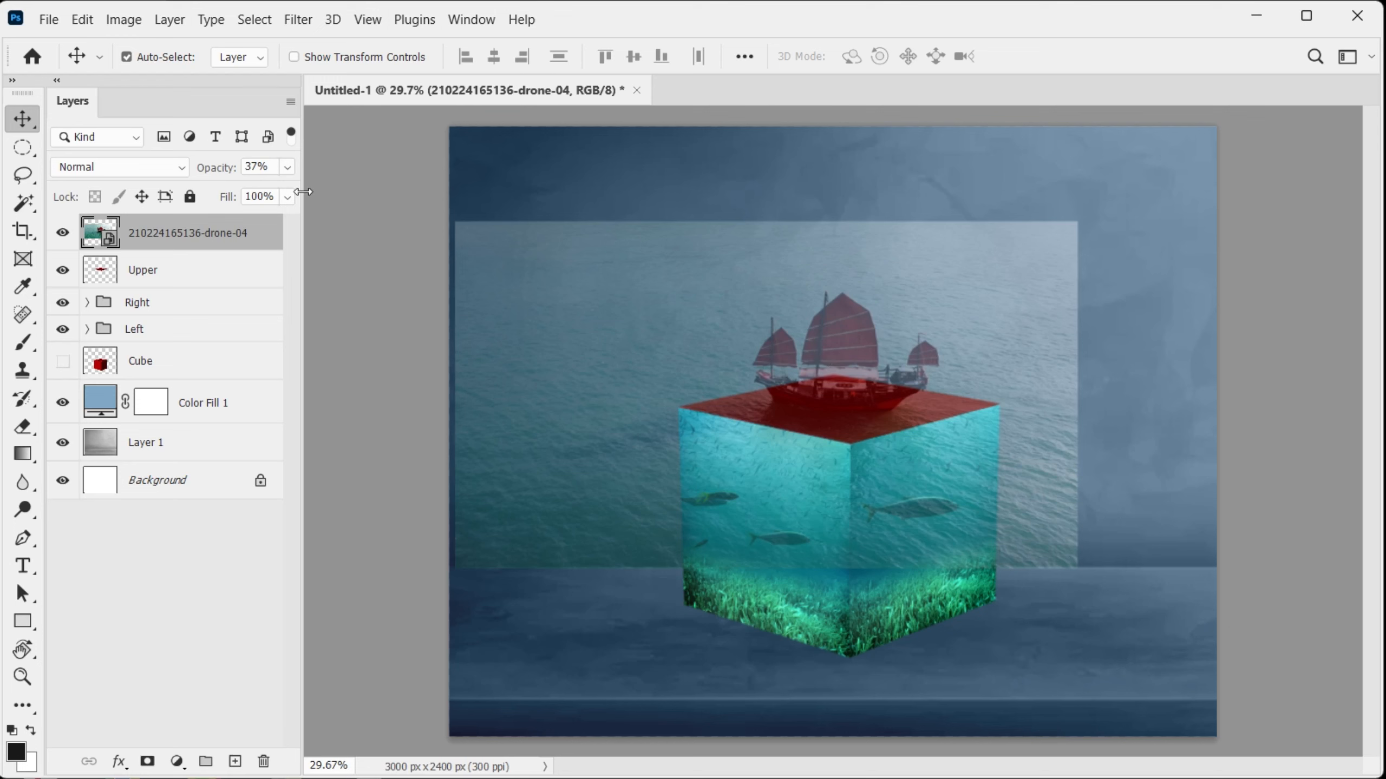
left_click(286, 168)
left_click_drag(219, 192, 436, 250)
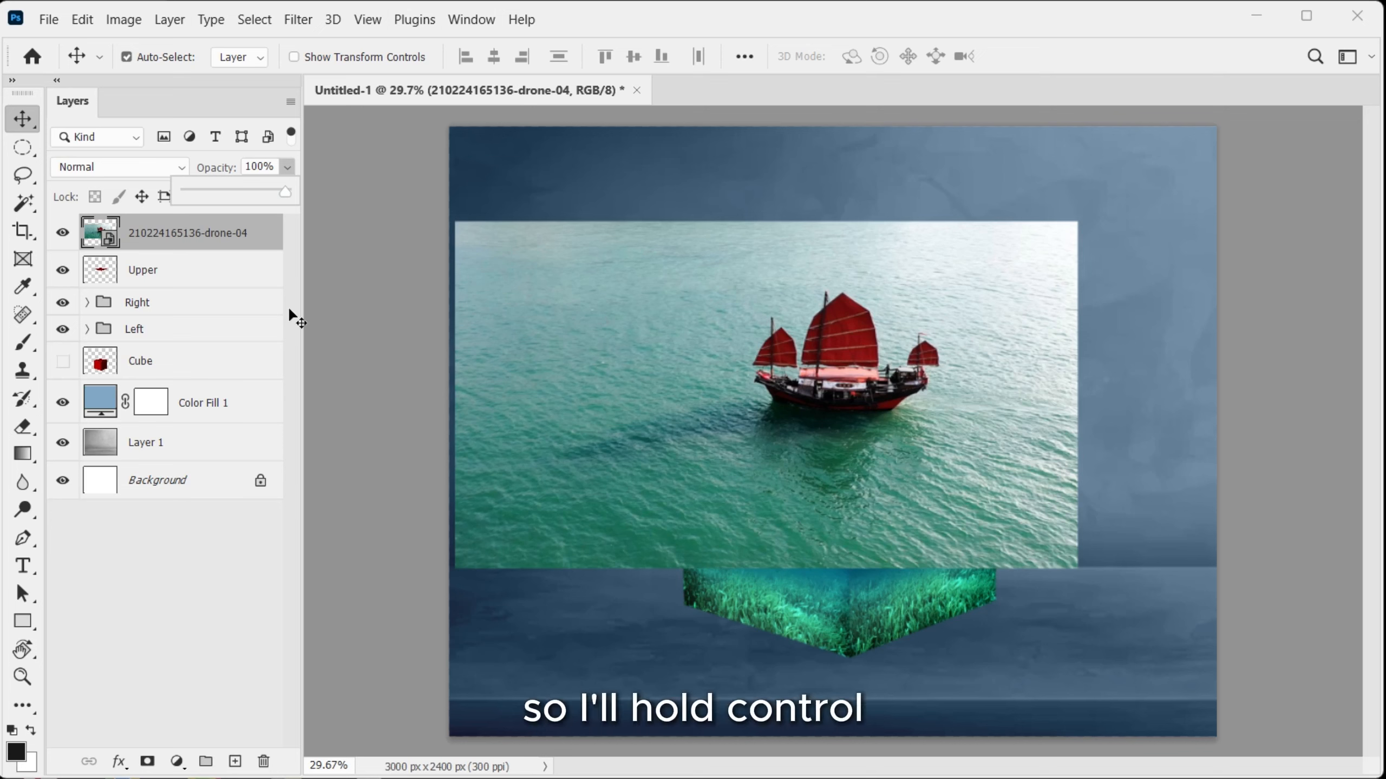
Copy the ship image area within the Upper layer's outline to a new layer, and move the original ship image above it.
left_click(105, 279, "ctrl")
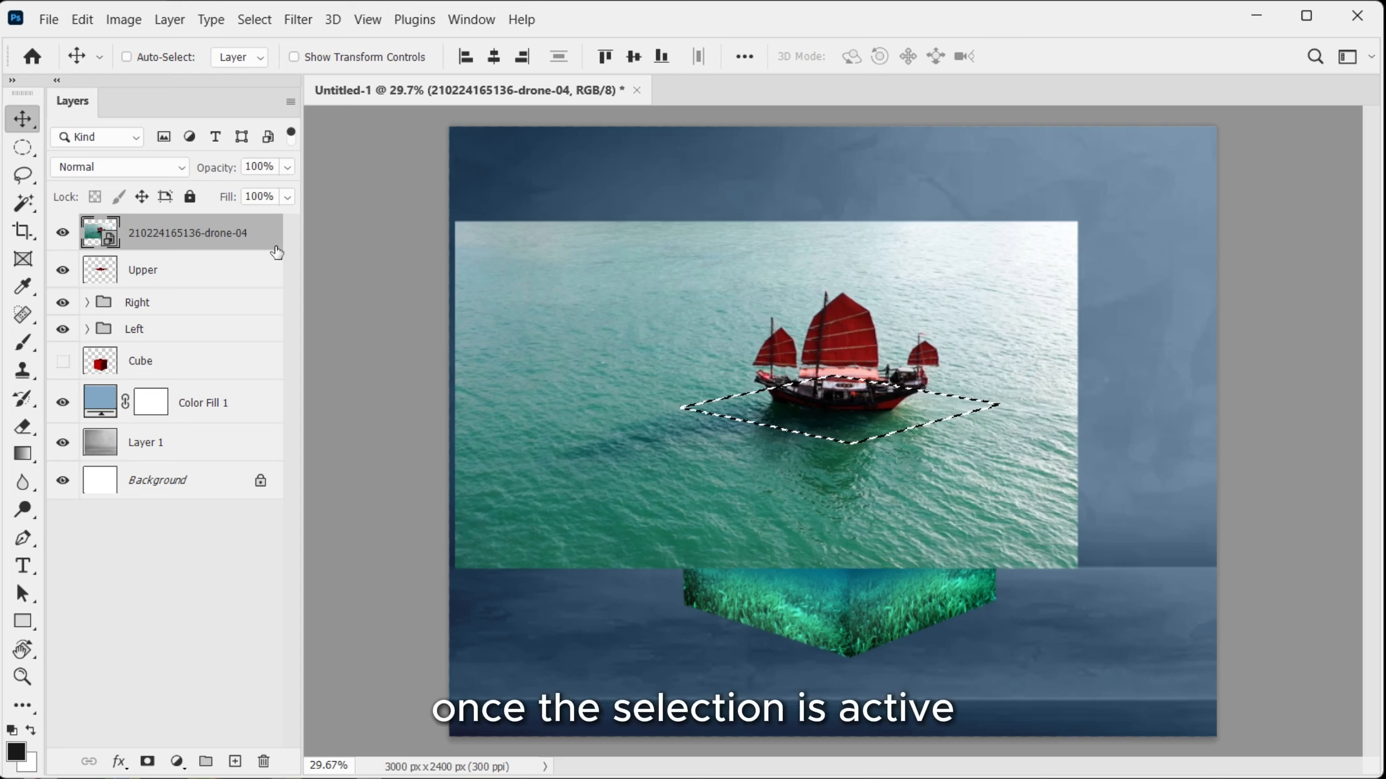
key("ctrl+j")
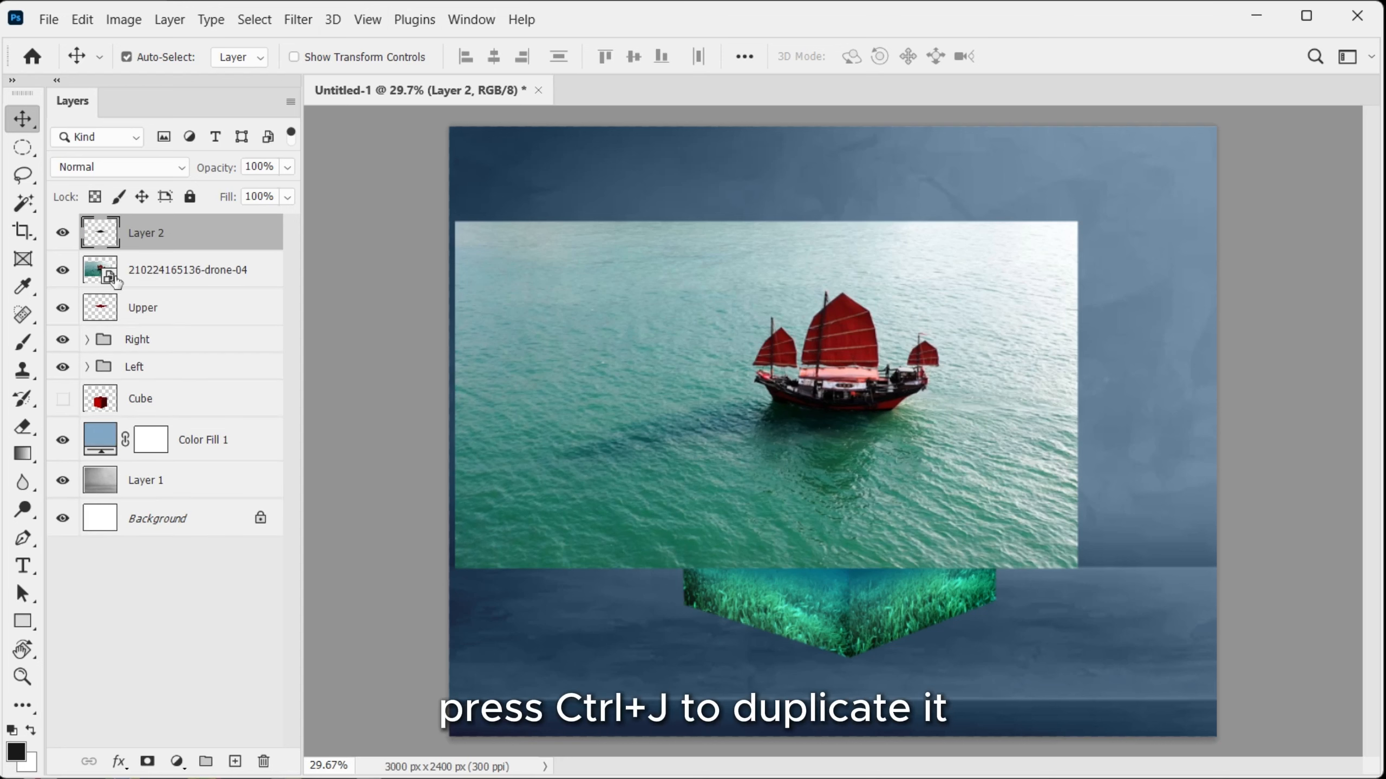
left_click(75, 277)
left_click(75, 277)
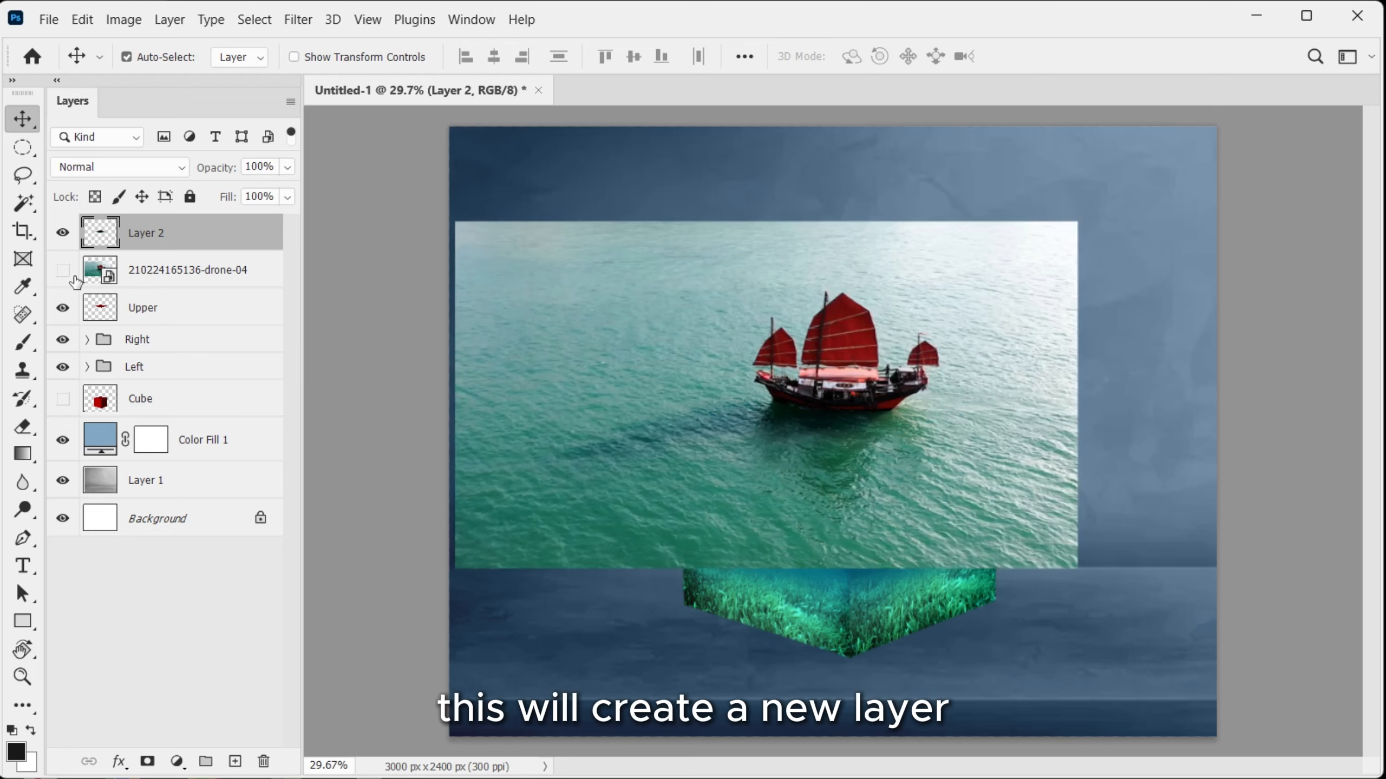
left_click(73, 276)
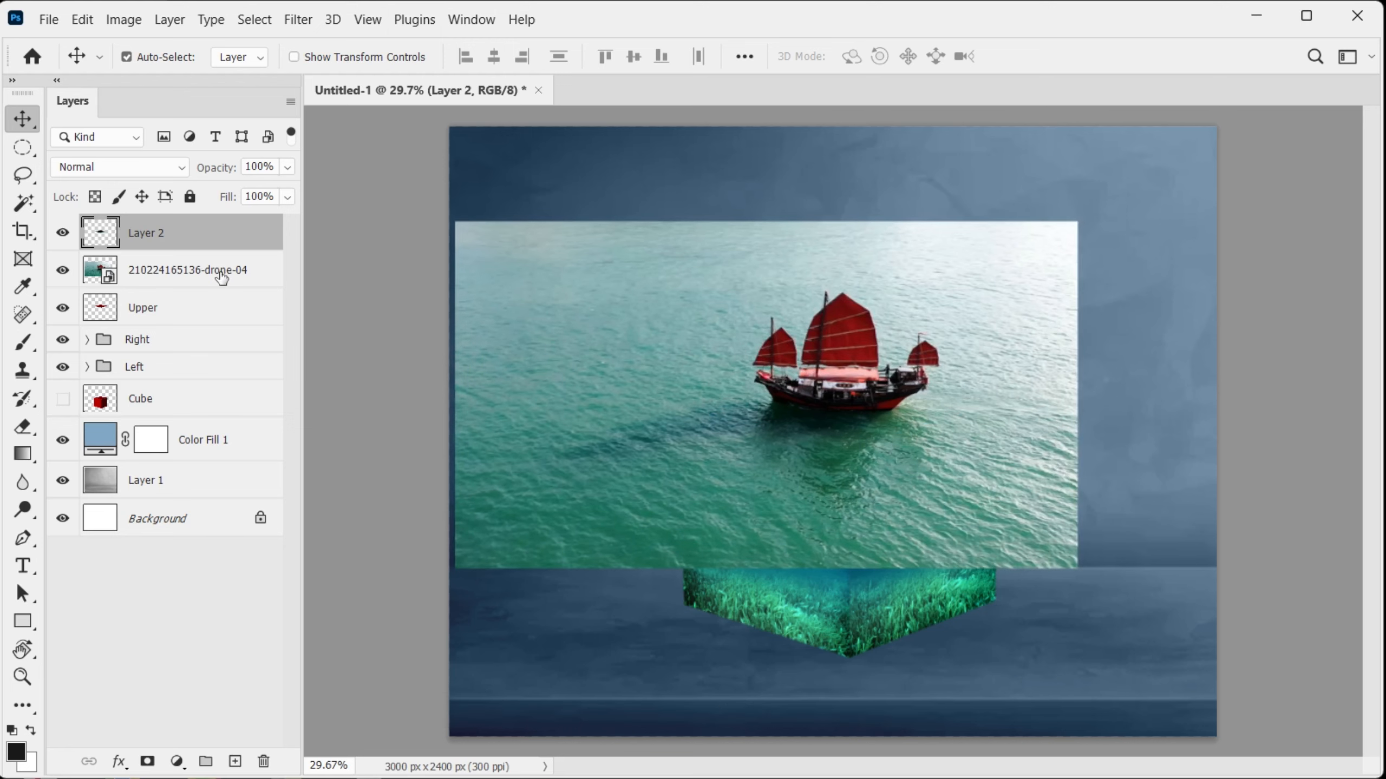
left_click_drag(221, 278, 247, 221)
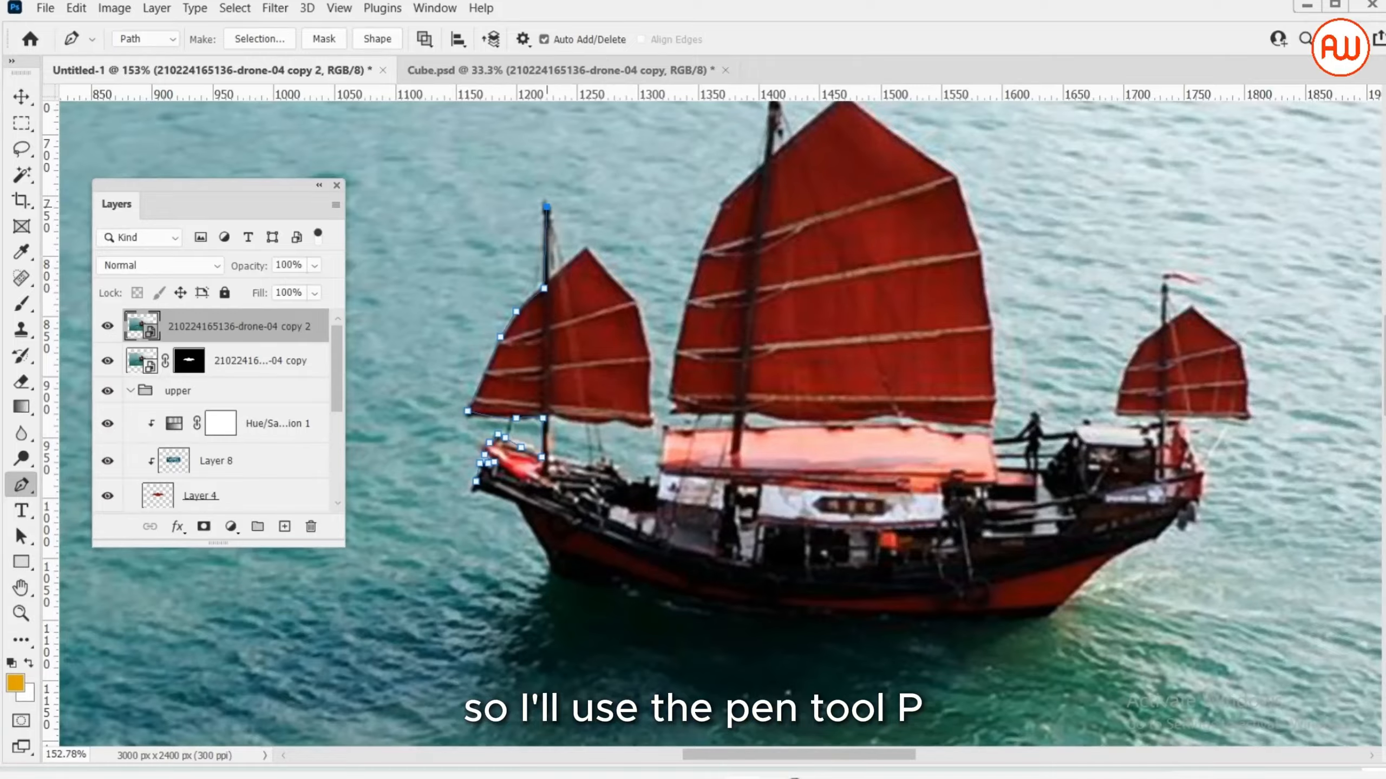
Extend the pen path over the front mast and along the small front sail's right and lower edges back to the mast.
scroll(547, 207, "up", 3)
left_click_drag(547, 207, 535, 356)
left_click(540, 479)
left_click_drag(601, 425, 482, 293)
left_click(483, 293)
left_click(567, 381)
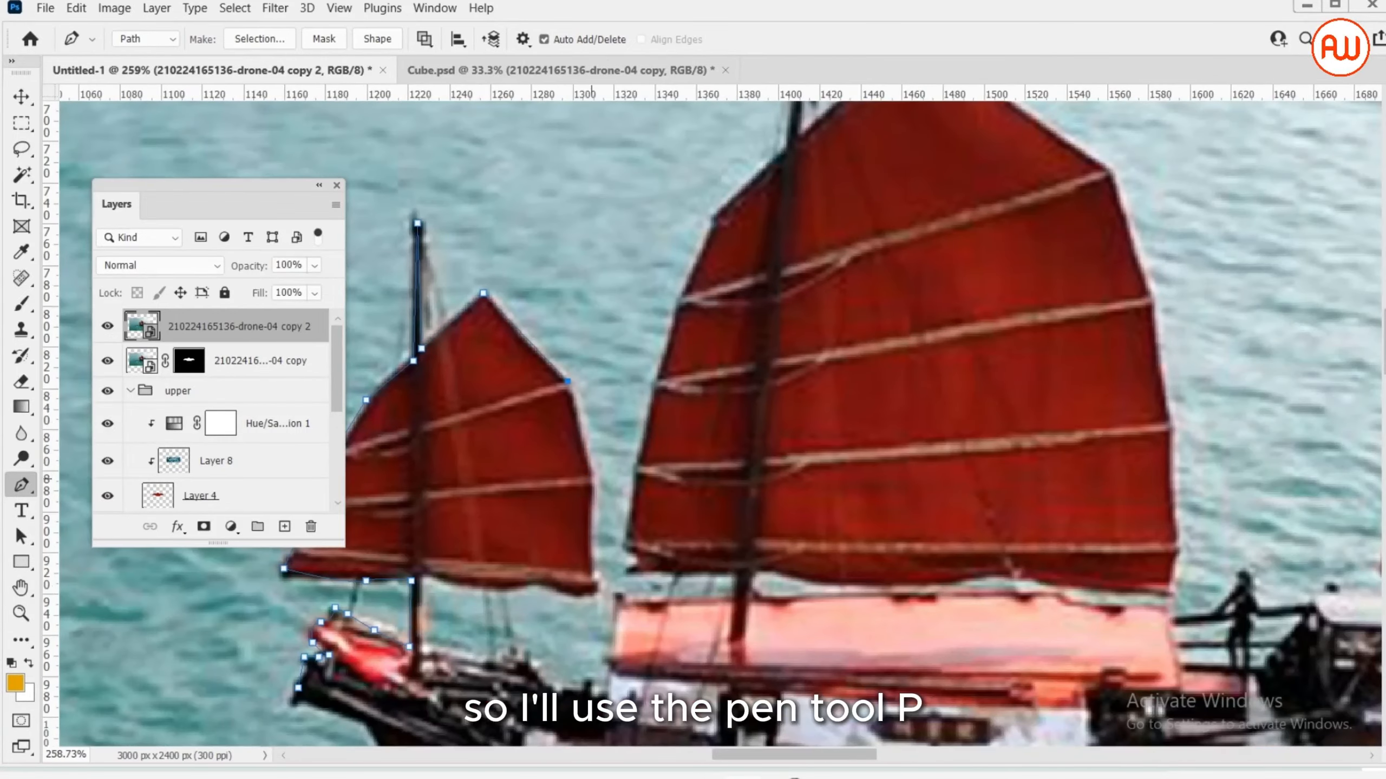
left_click(531, 580)
left_click(438, 579)
left_click(419, 581)
Trace the pen path along the bow deck and the front of the cabin roof as far as the main mast.
left_click(422, 652)
left_click(450, 657)
left_click(501, 667)
left_click(516, 668)
left_click_drag(516, 668, 493, 549)
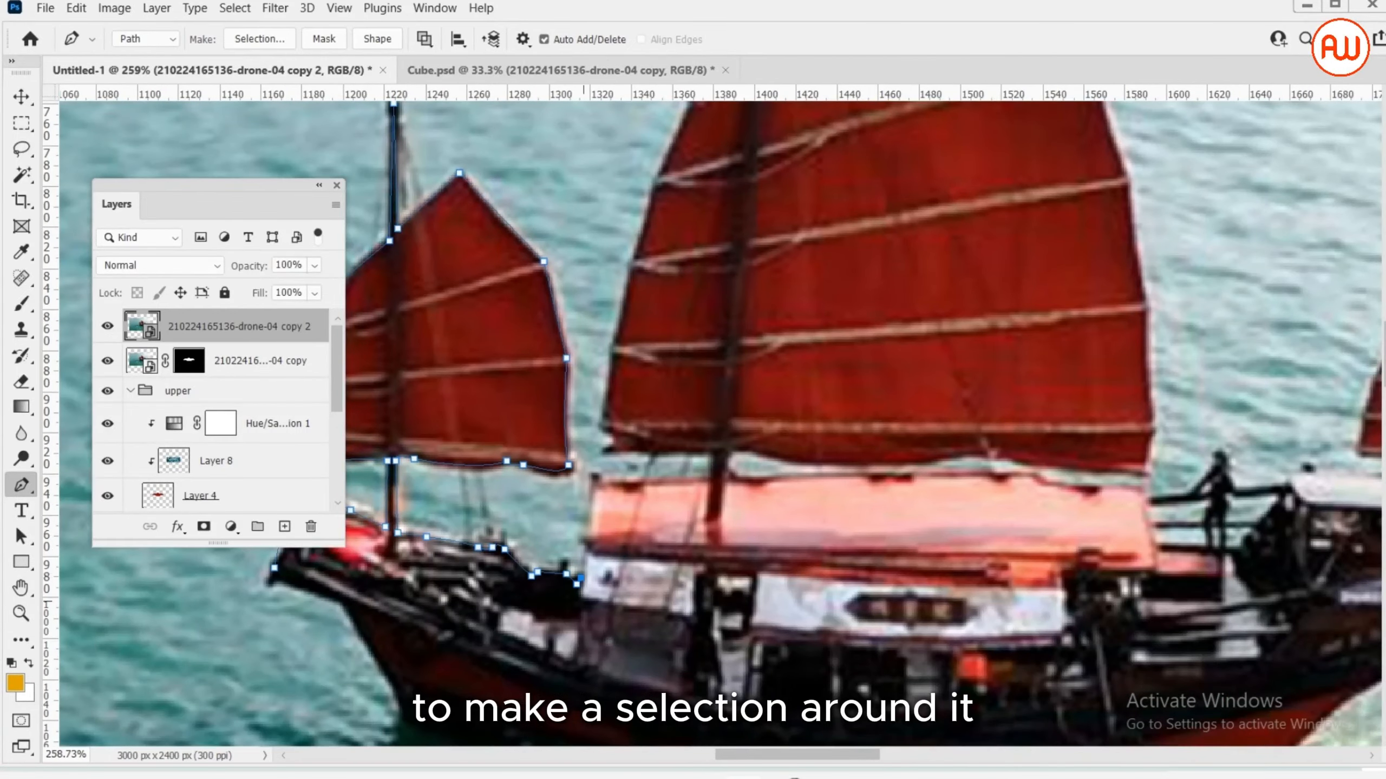
left_click(596, 477)
left_click(712, 477)
Trace the pen path around the main sail's lower front corner and up its front edge to the main mast.
left_click(713, 455)
left_click(630, 449)
left_click(606, 453)
left_click(612, 440)
left_click(604, 426)
left_click_drag(637, 252, 626, 399)
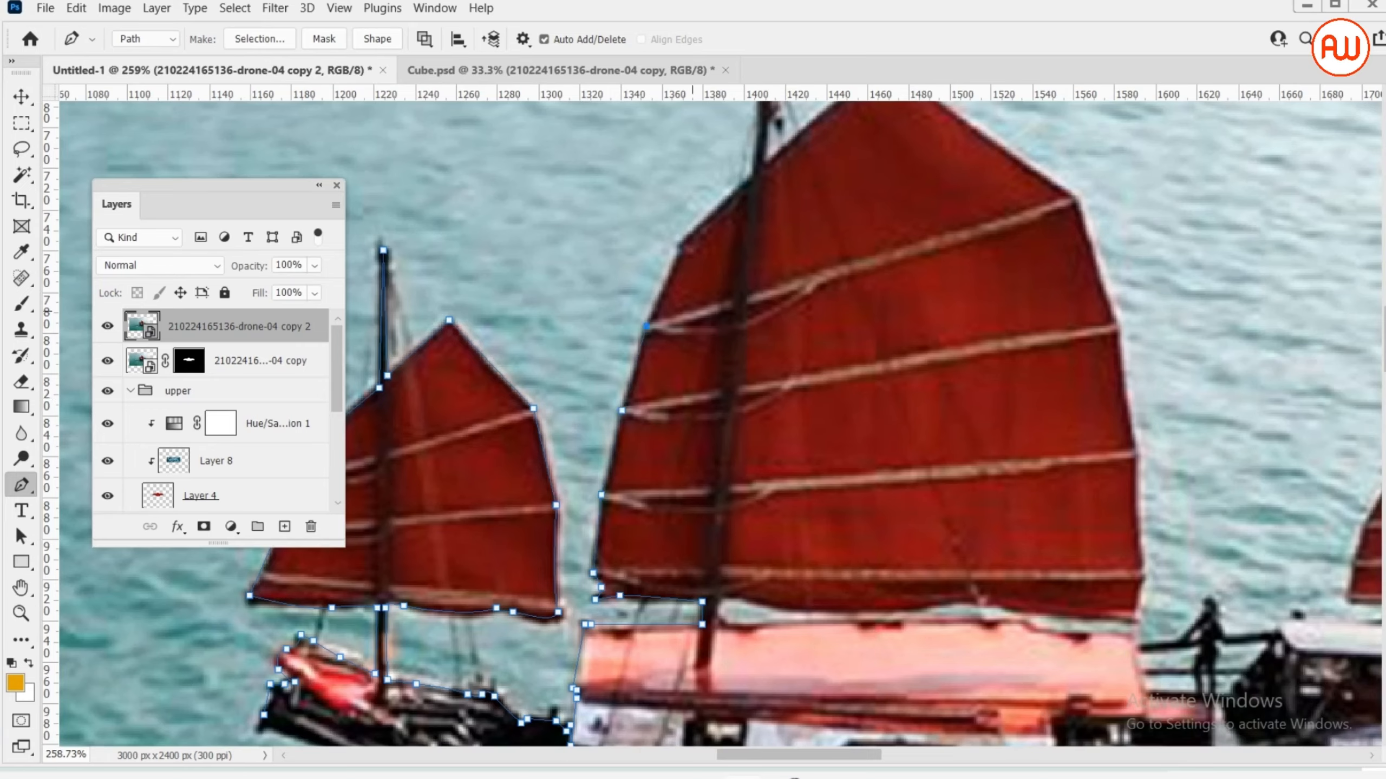
left_click_drag(692, 312, 666, 471)
left_click(653, 408)
left_click(653, 402)
left_click(724, 334)
left_click(738, 319)
Trace the pen path over the main sail's peak, down its rear edge and back along its lower edge.
left_click(860, 221)
left_click_drag(1046, 356, 741, 288)
mouse_move(741, 288)
left_mouse_down()
mouse_move(783, 316)
mouse_move(749, 296)
left_mouse_up()
left_click_drag(783, 416, 737, 322)
left_click_drag(737, 321, 738, 340)
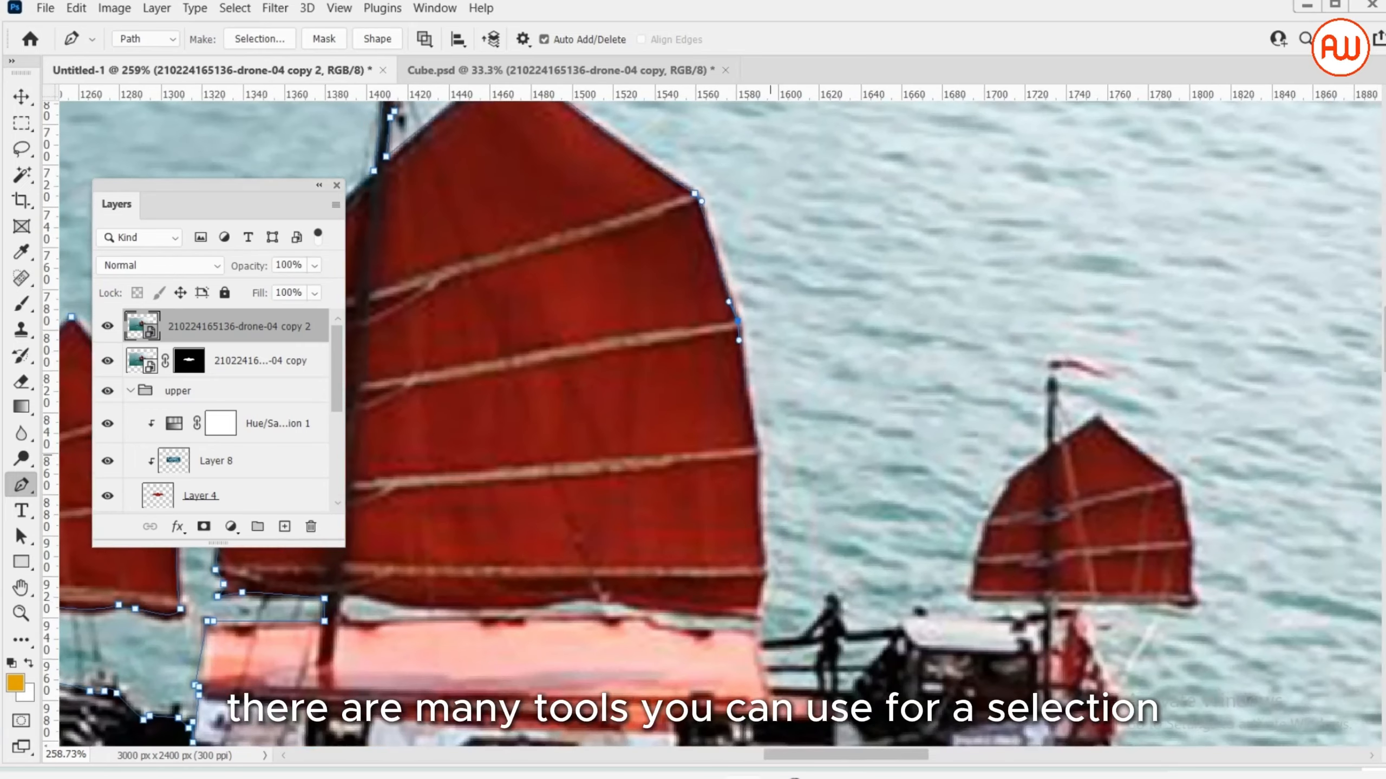
left_click(649, 611)
left_click_drag(593, 599, 575, 599)
left_click_drag(575, 599, 773, 547)
left_click_drag(725, 558, 691, 558)
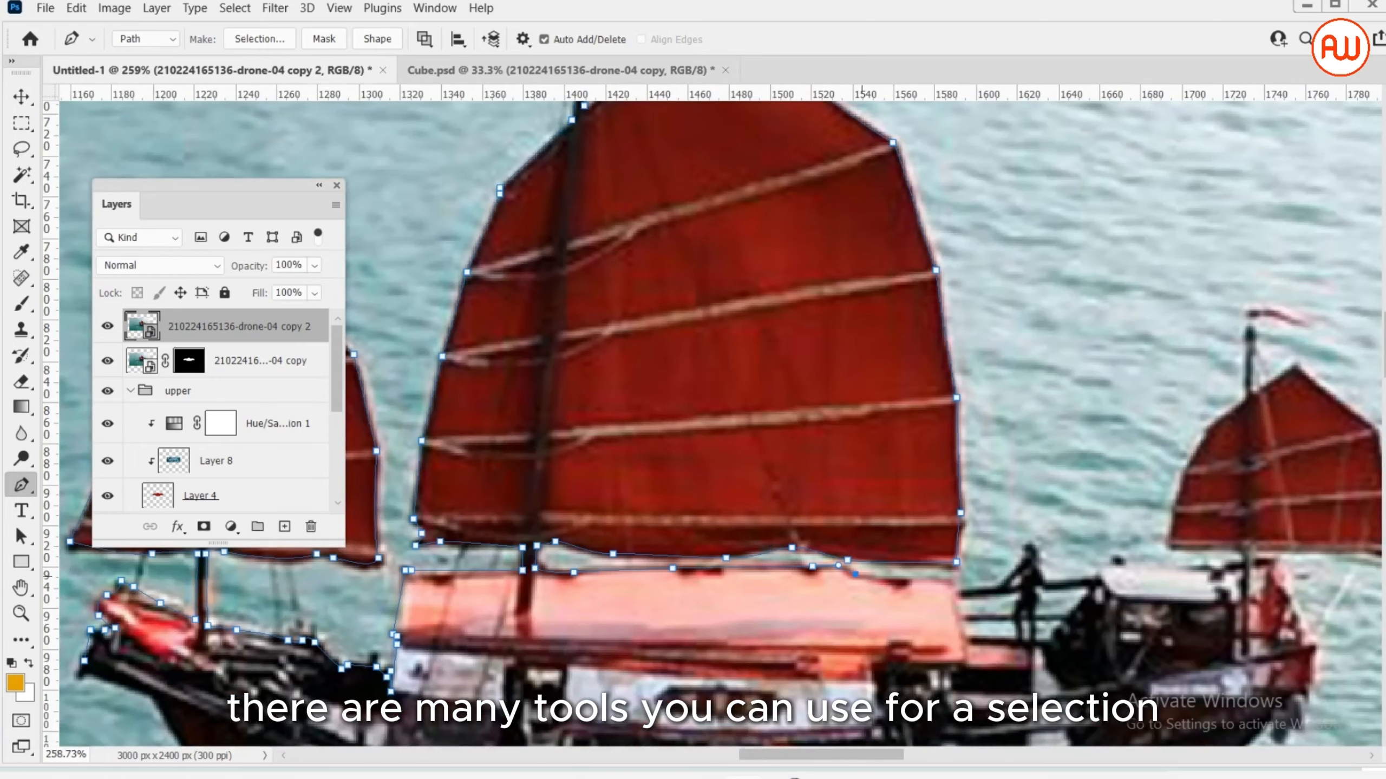
Trace the pen path around the roof's rear end, the standing figure, the stern cabin and the rear sail's front edge.
left_click(952, 579)
left_click(954, 589)
left_click_drag(955, 589, 643, 571)
left_click(688, 569)
left_click(713, 547)
left_click(718, 533)
left_click(742, 562)
left_click(905, 554)
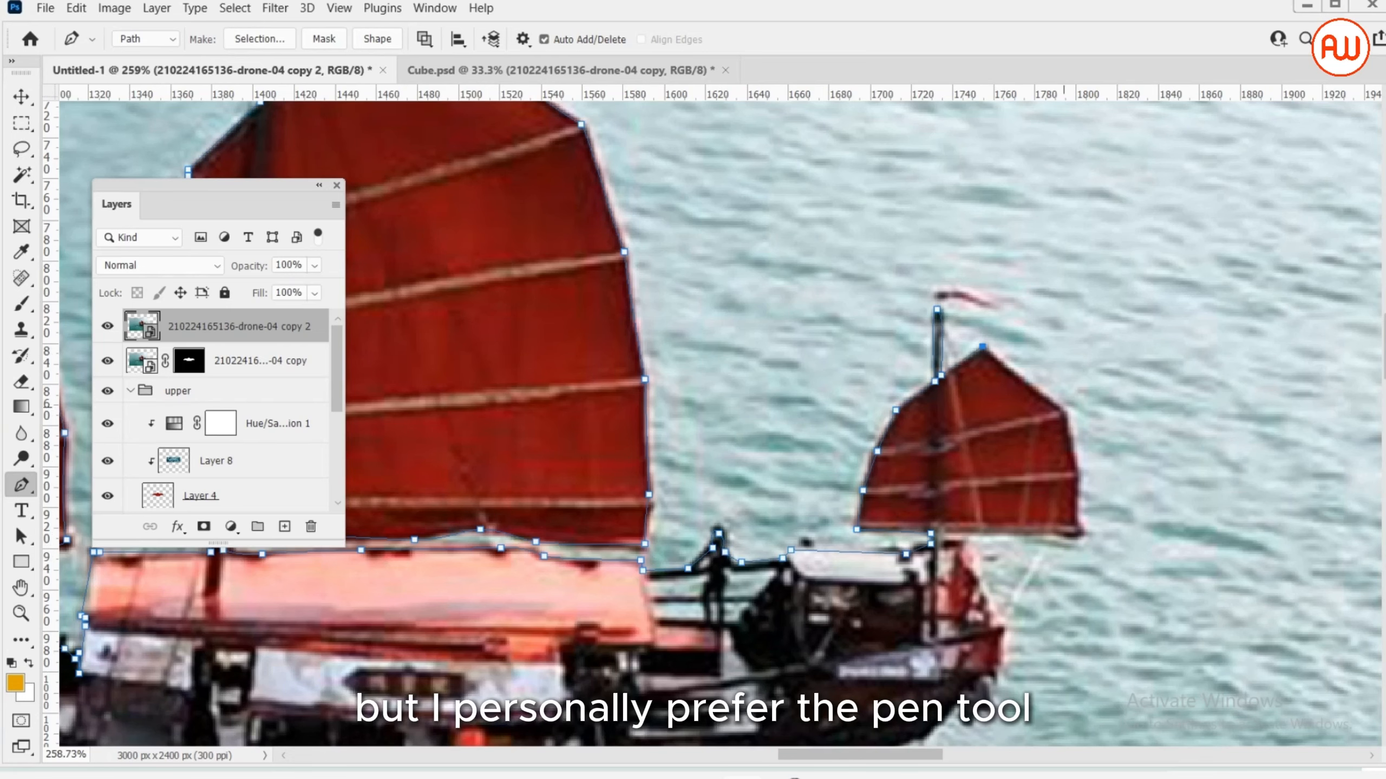
Trace the pen path around the rest of the rear sail and the stern, and along the hull's waterline to the bow.
left_click(947, 540)
left_click_drag(947, 541, 994, 415)
left_click(1040, 549)
left_click_drag(916, 636, 999, 546)
left_click_drag(883, 645, 1274, 582)
scroll(878, 647, "down", 2)
left_click(613, 552)
Convert the ship path to a selection and add a layer mask to the ship image copy from it.
right_click(861, 336)
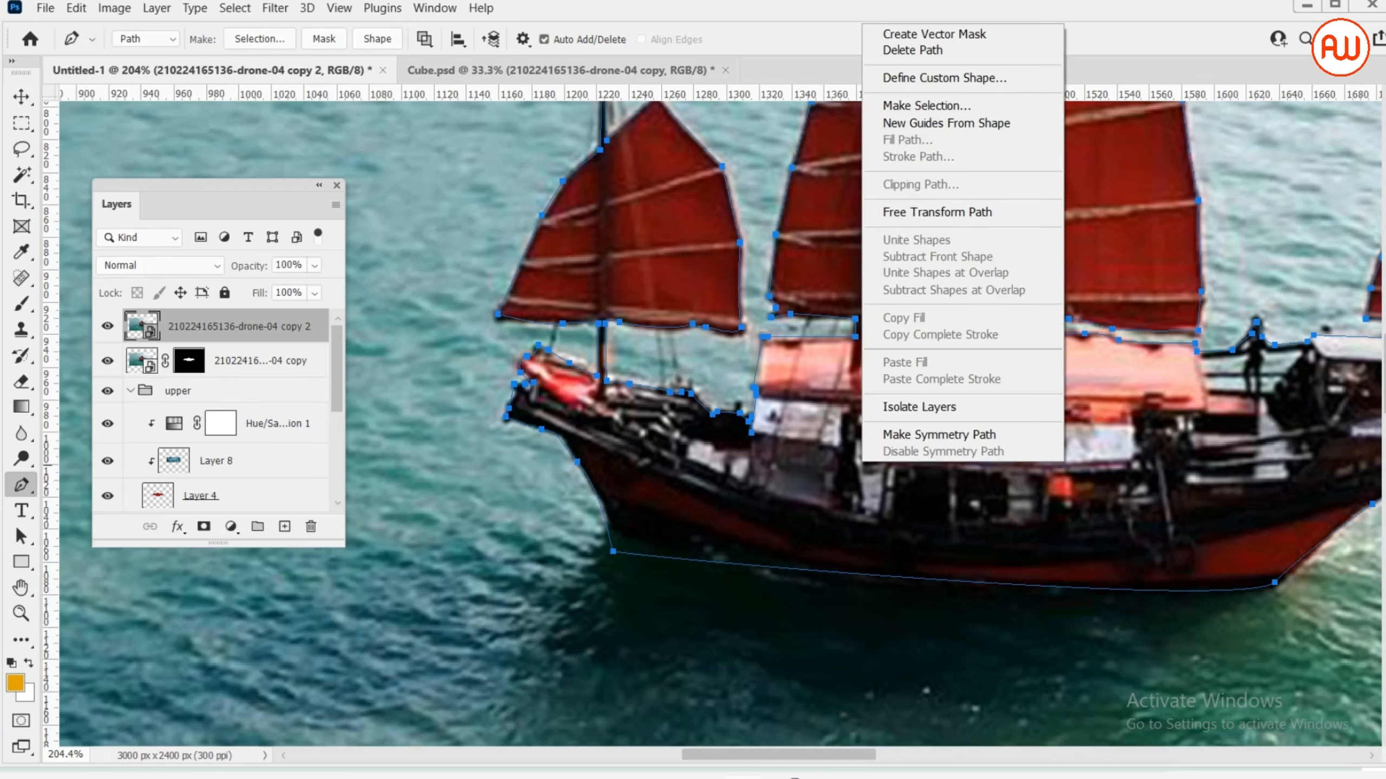
left_click(926, 105)
key("Return")
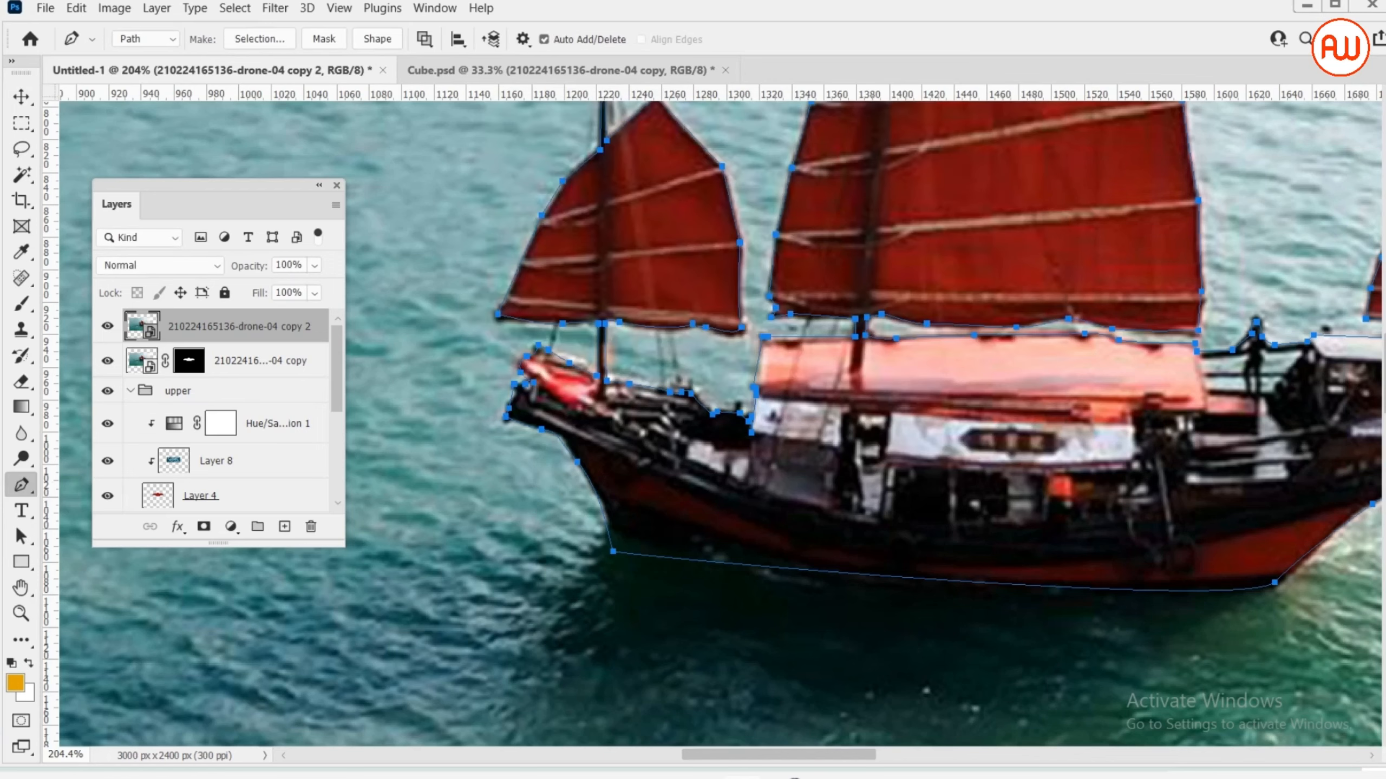
left_click(204, 526)
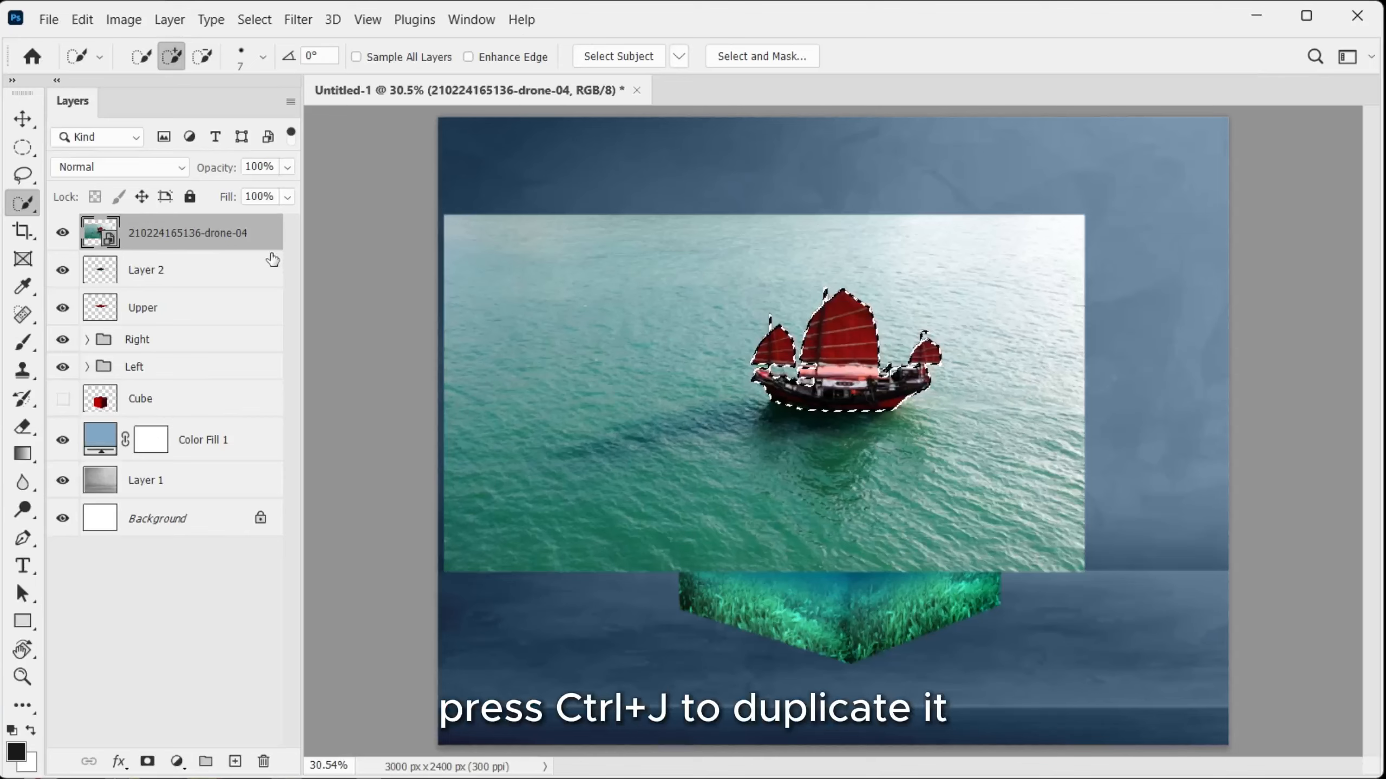
key("ctrl+j")
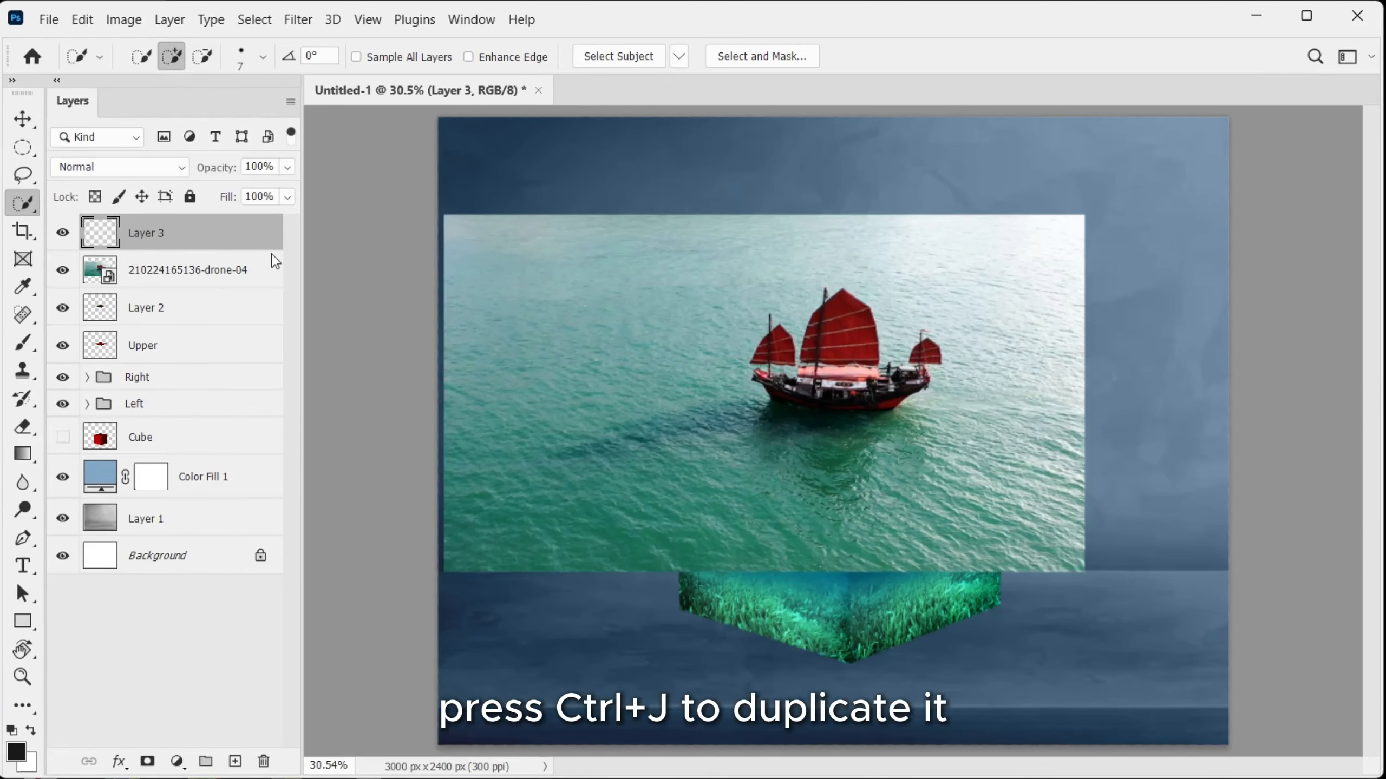
left_click(63, 270)
key("v")
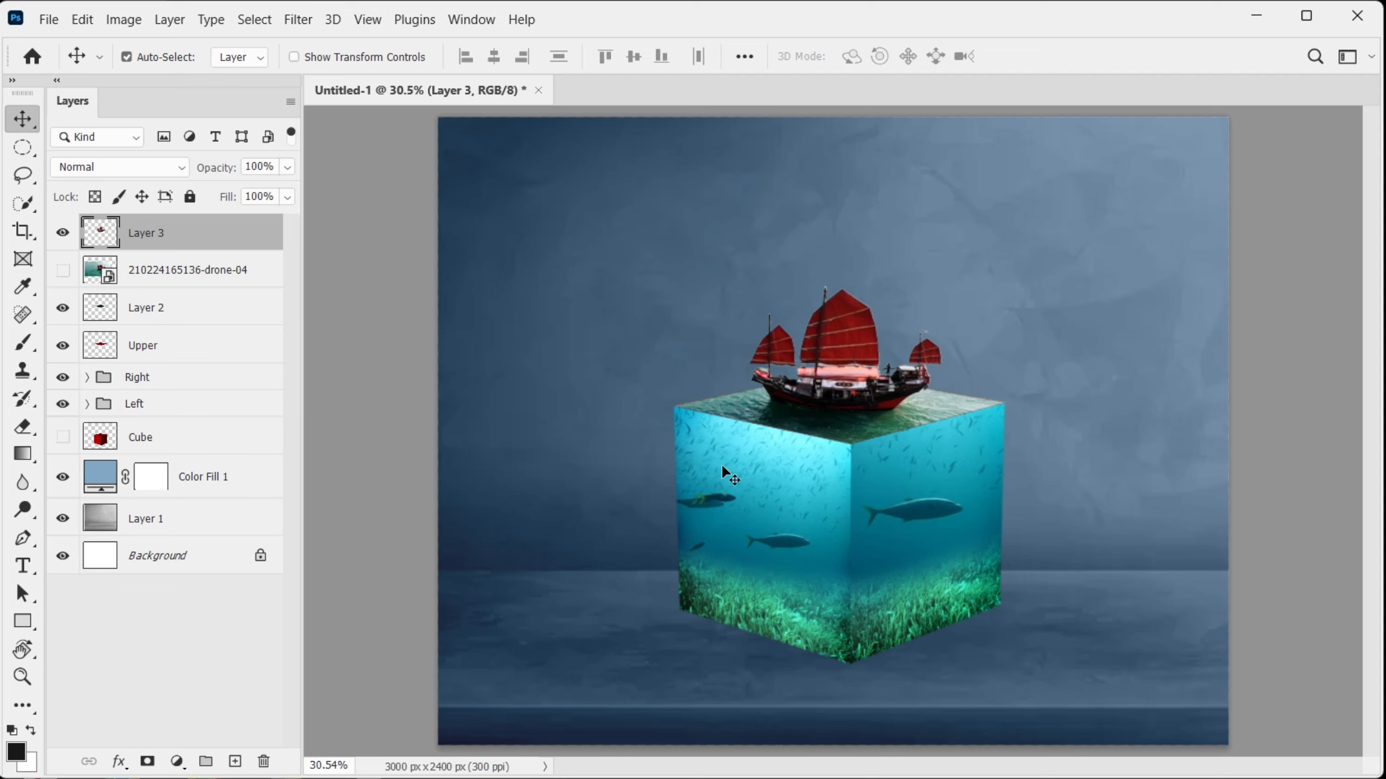
Place the 1-14969_clouds-realistic-cloud-clouds-png.png image as an embedded object, scaled down and positioned in front of the ship's bow and hull.
left_click(49, 19)
left_click(218, 404)
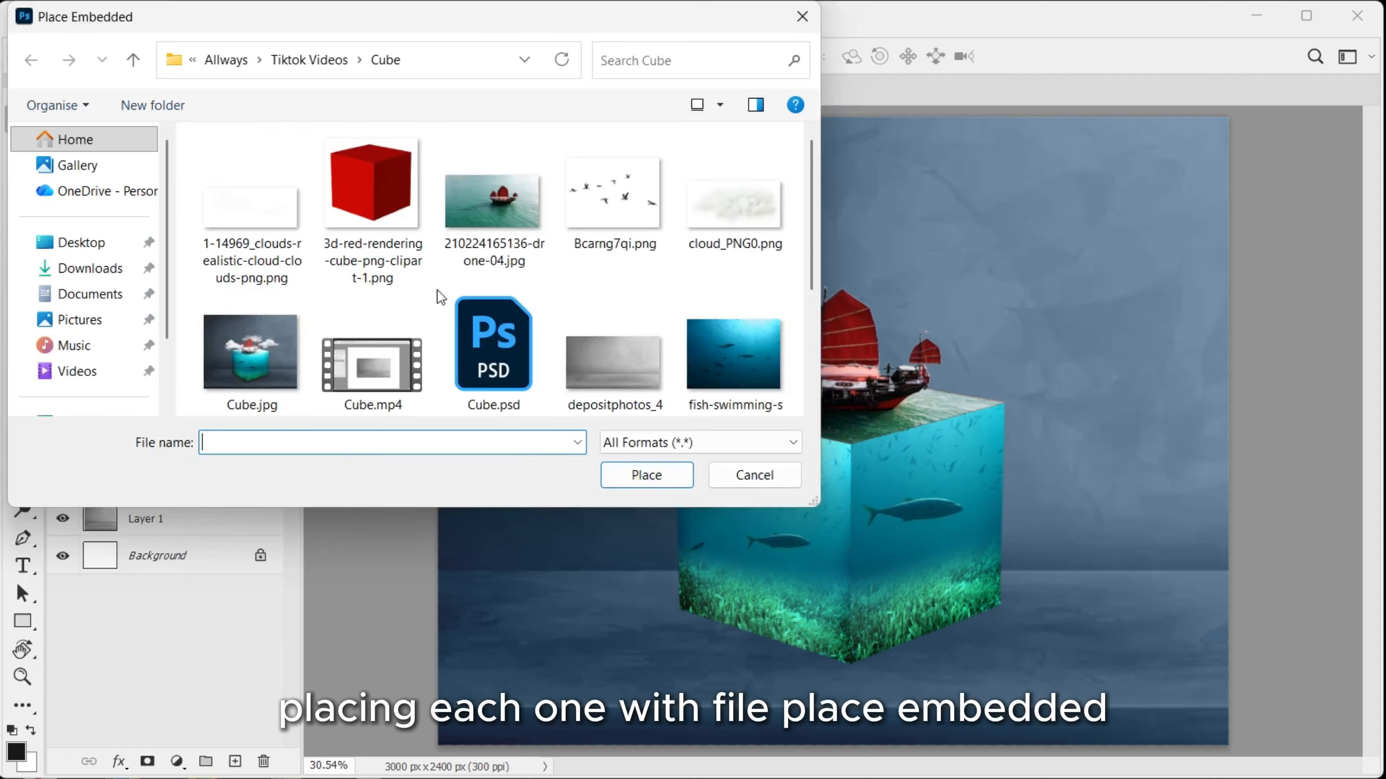
double_click(246, 207)
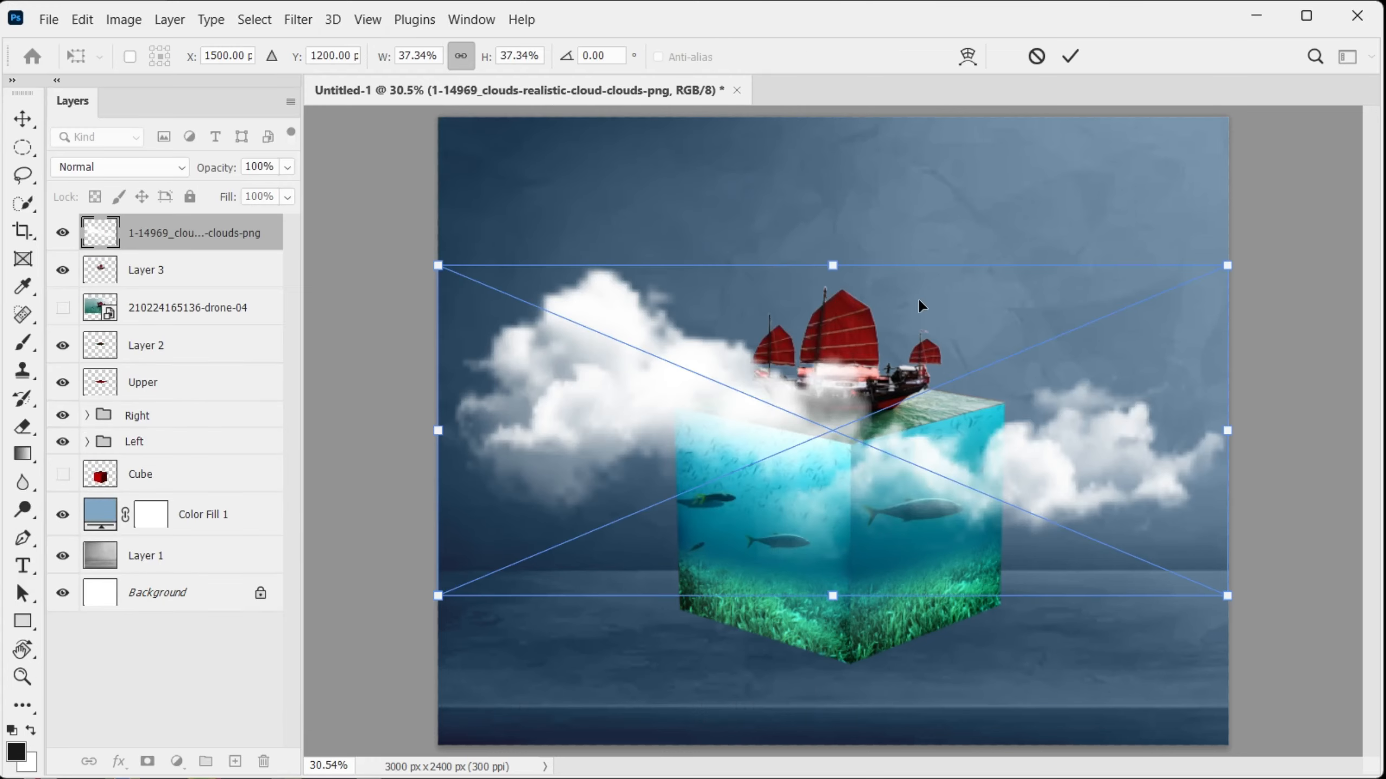
left_click_drag(1203, 425, 788, 430)
left_click_drag(658, 445, 810, 385)
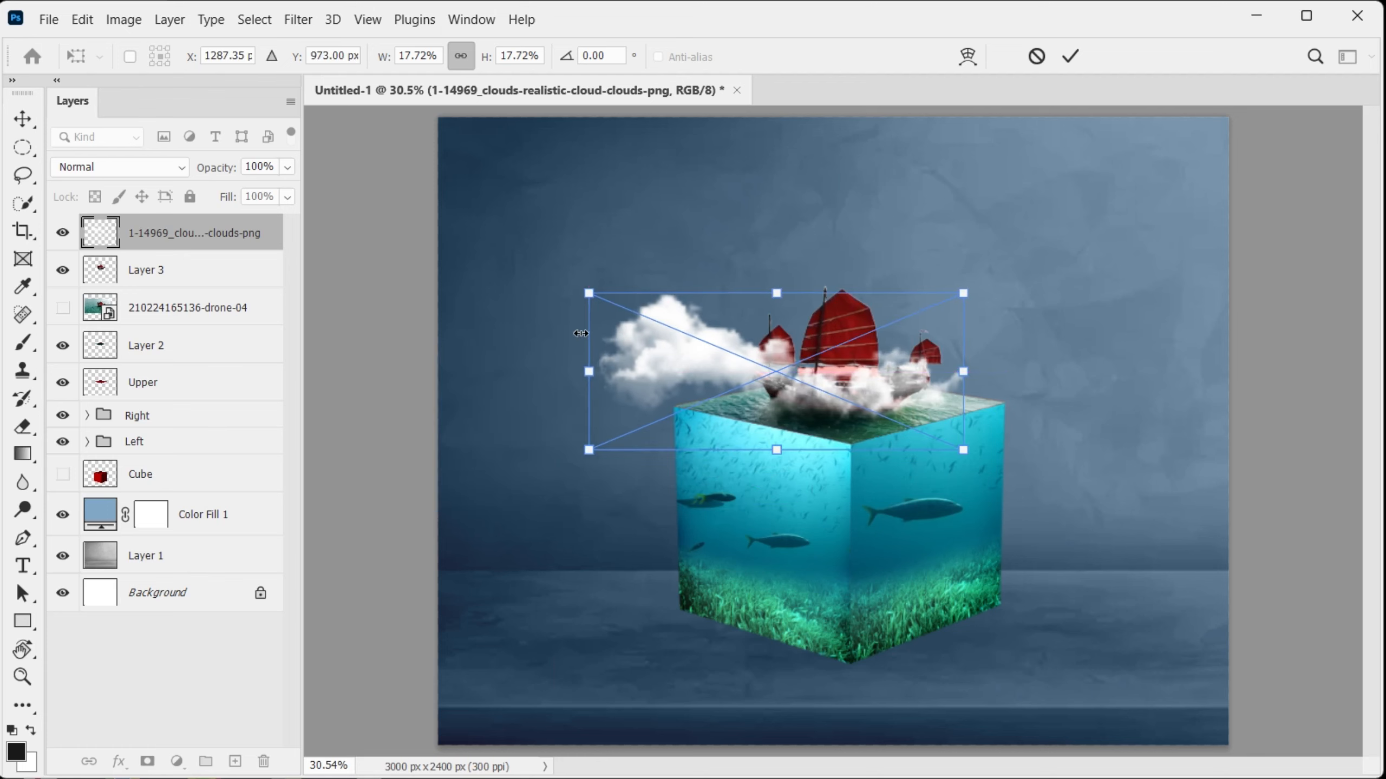
left_click_drag(587, 358, 701, 372)
left_click_drag(792, 363, 715, 365)
key("Return")
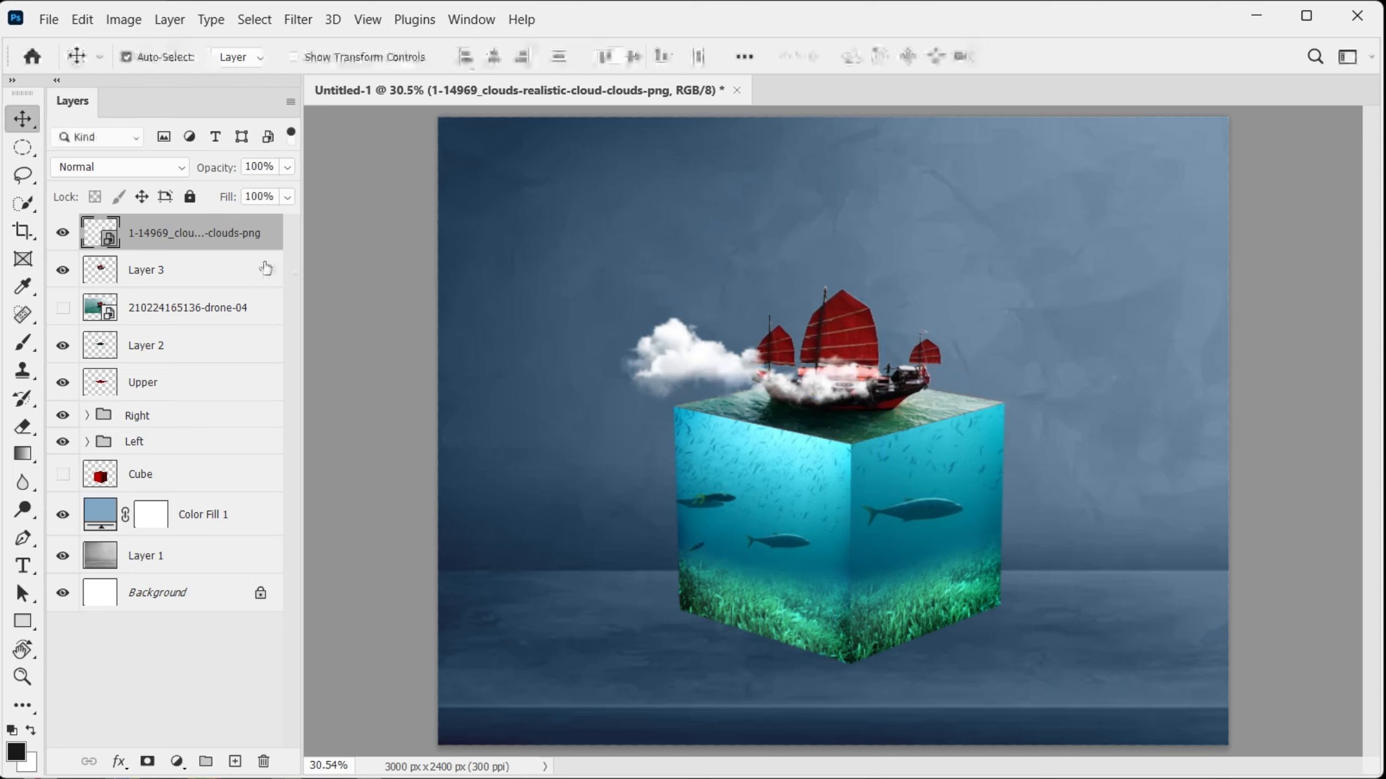
Place cloud_PNG0.png as an embedded object, scaled down around the main sail's peak, and move its layer below the ship cutout on Layer 3.
left_click(38, 22)
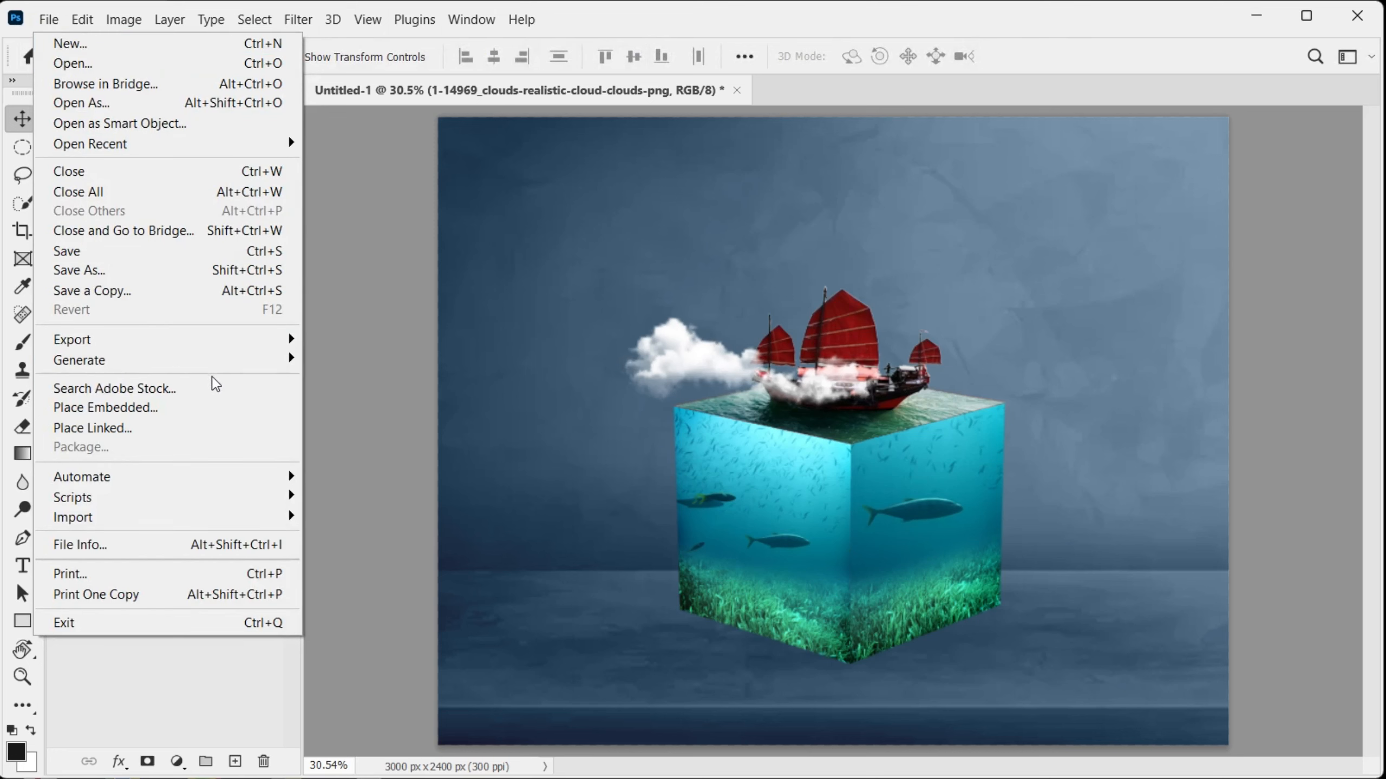
left_click(236, 413)
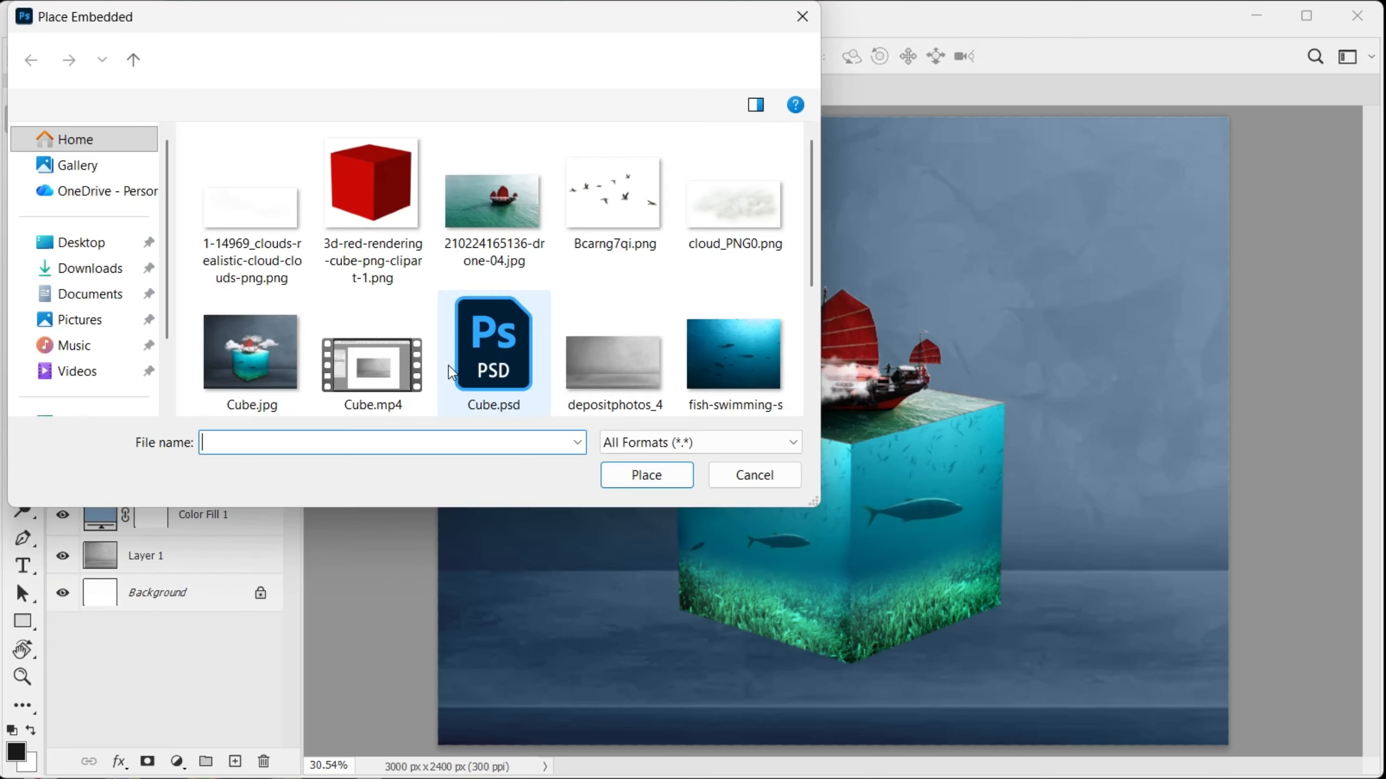
double_click(751, 199)
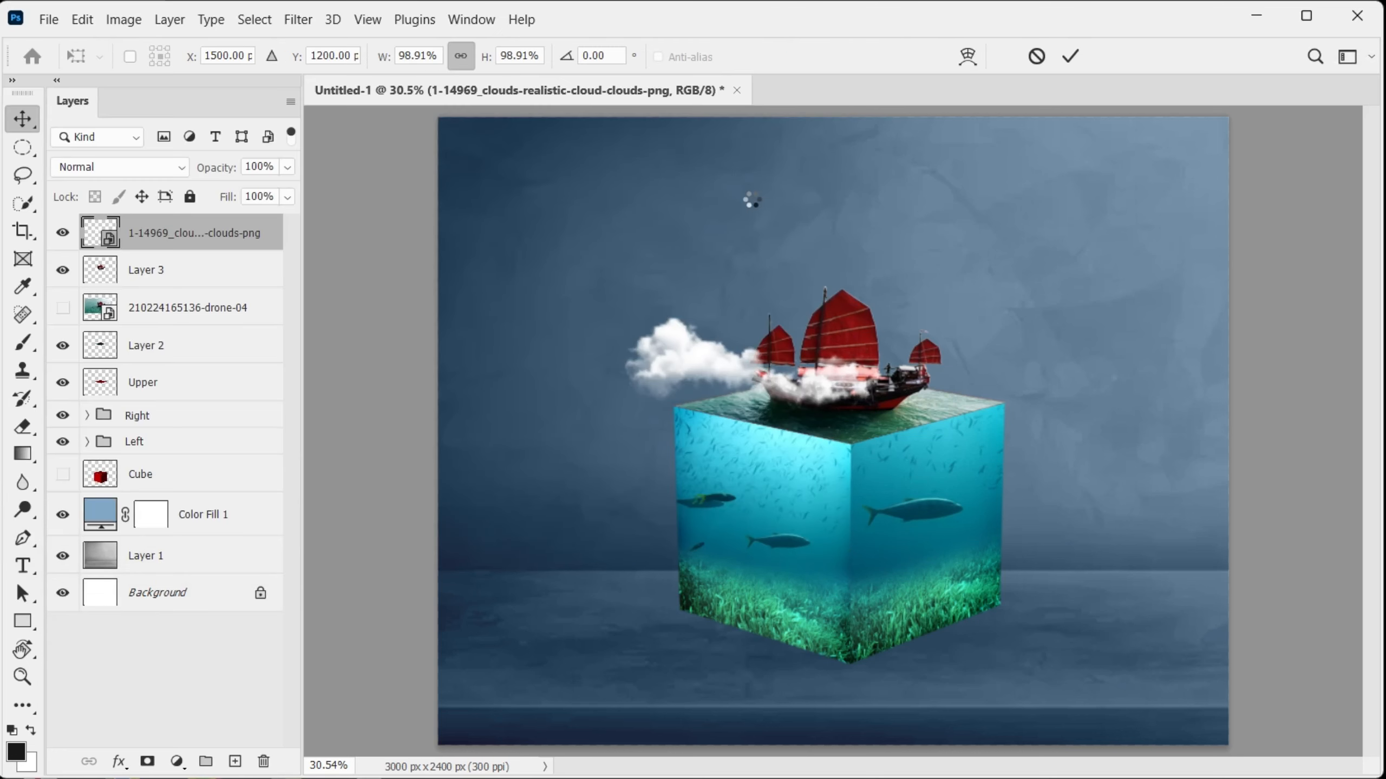
left_click_drag(836, 243, 843, 287)
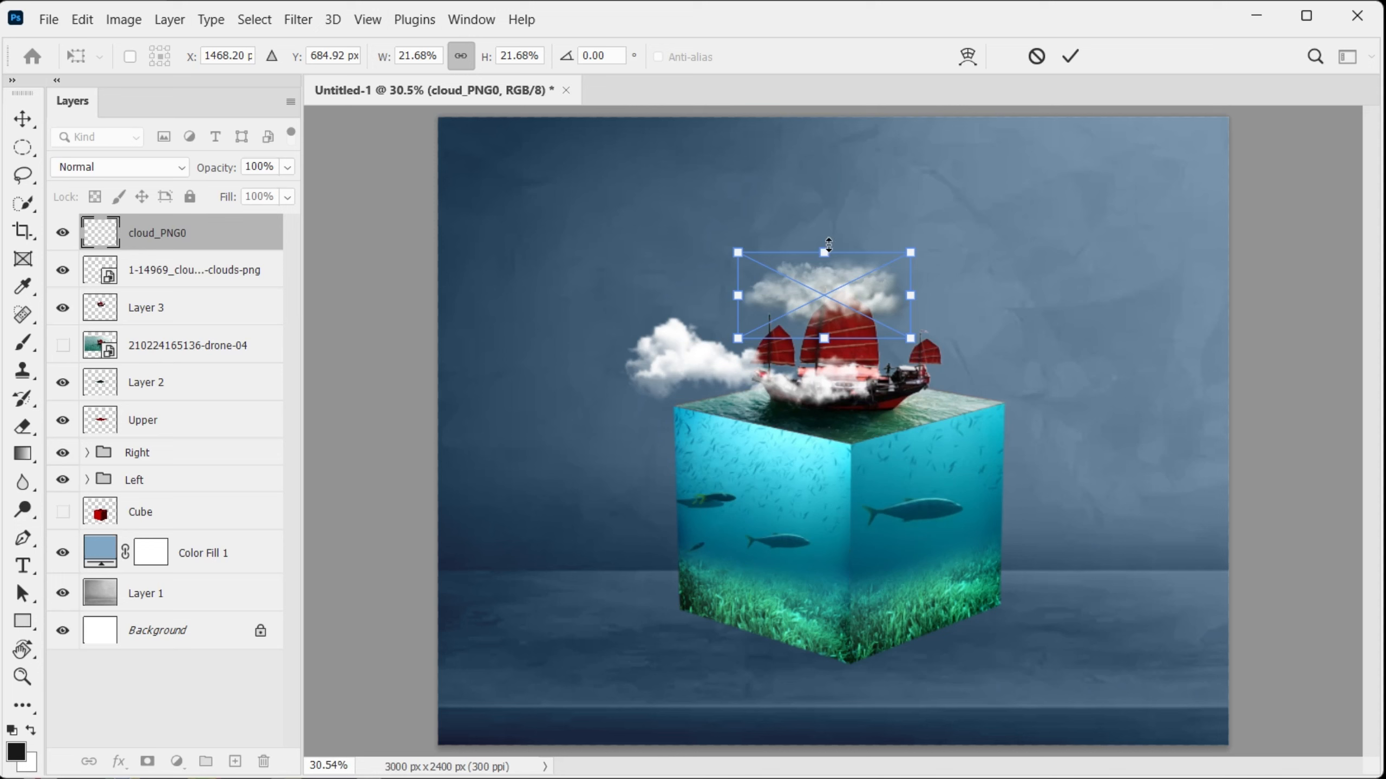
left_click_drag(829, 245, 853, 268)
key("Return")
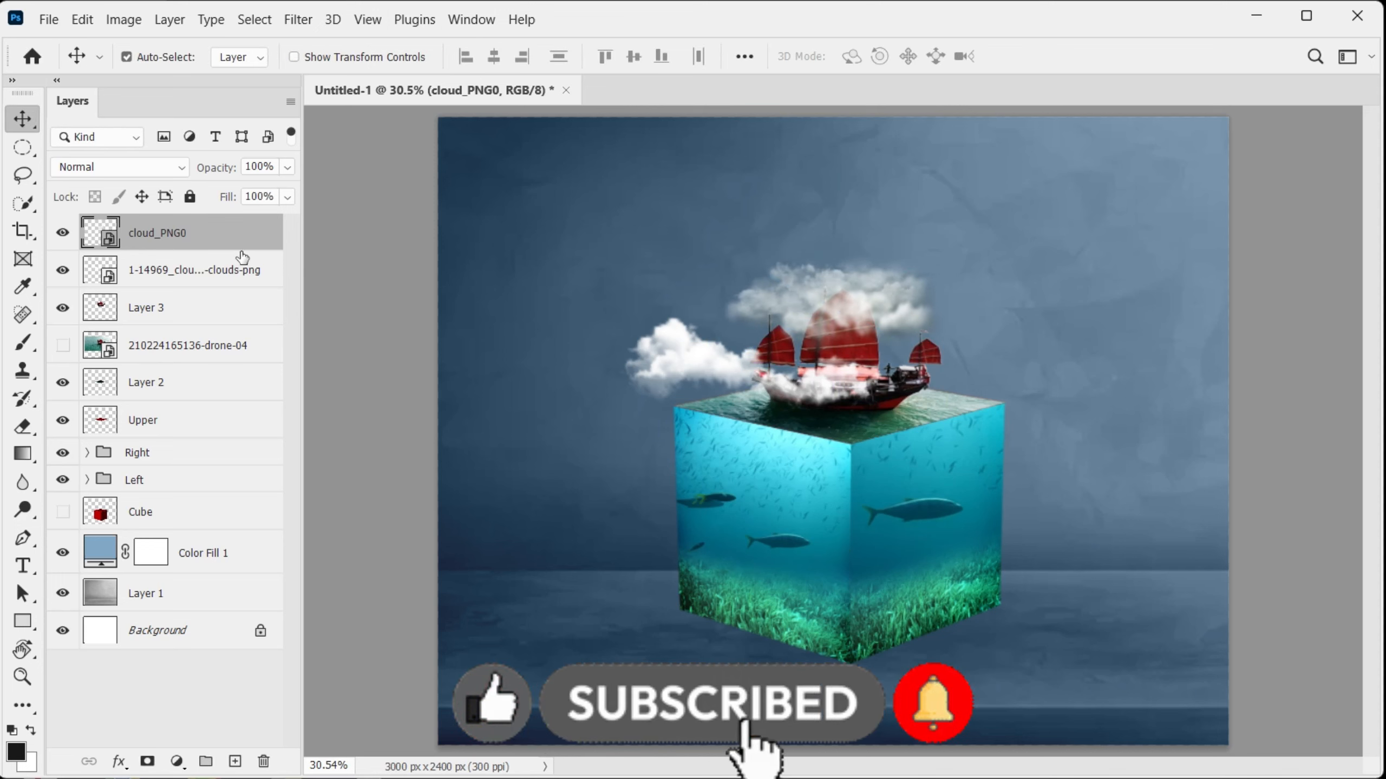
left_click_drag(241, 257, 210, 328)
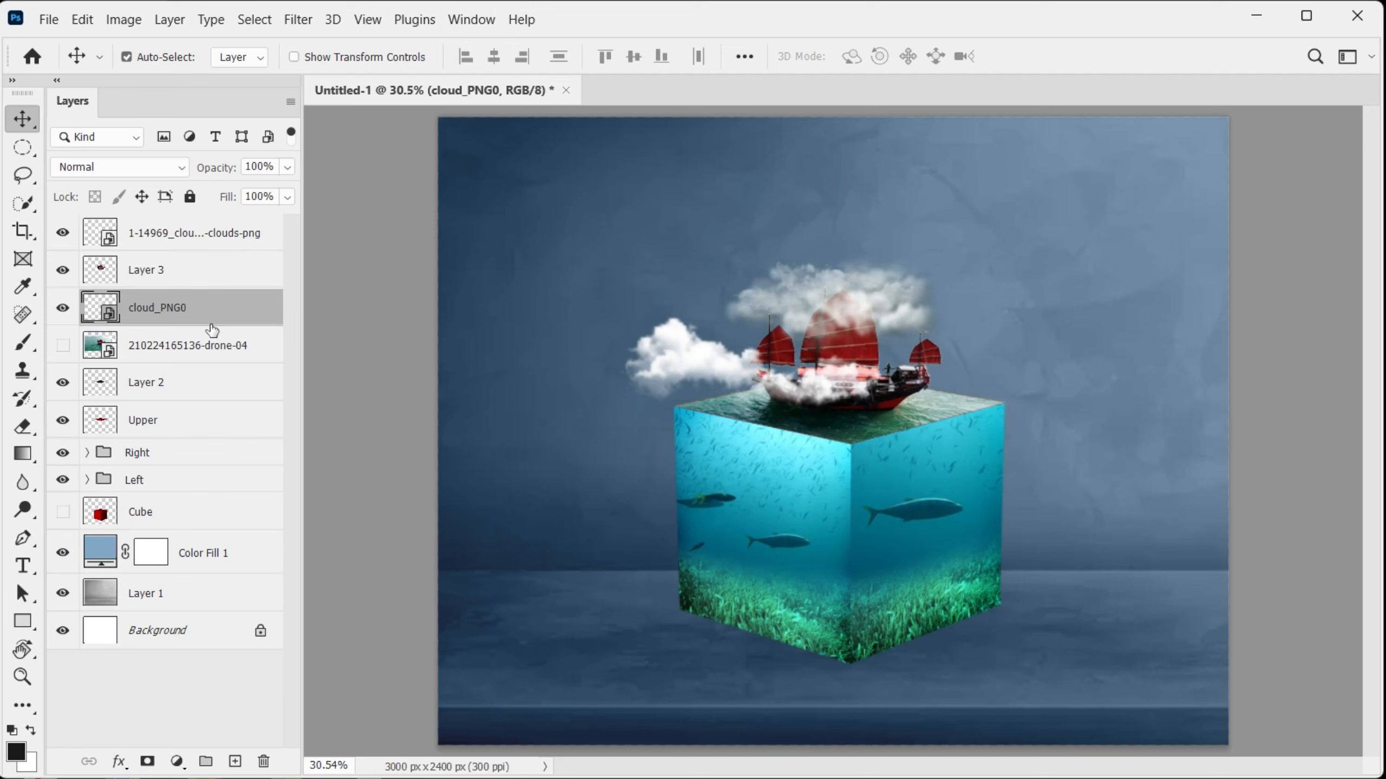
Place White_Small_Cloud_PNG_Clipart-879.png as an embedded object, scaled to 3.83% and positioned at the ship's stern.
left_click(49, 21)
left_click(258, 407)
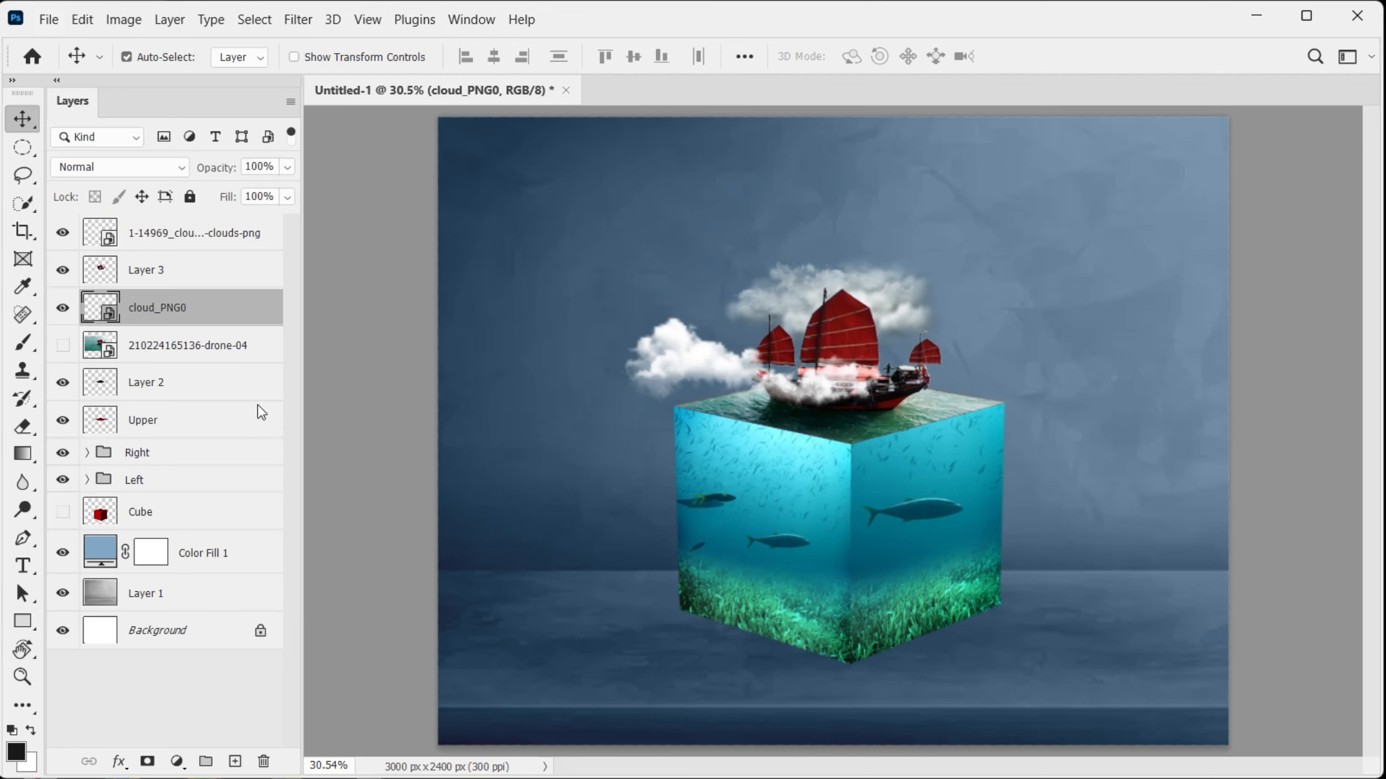
scroll(615, 314, "down", 2)
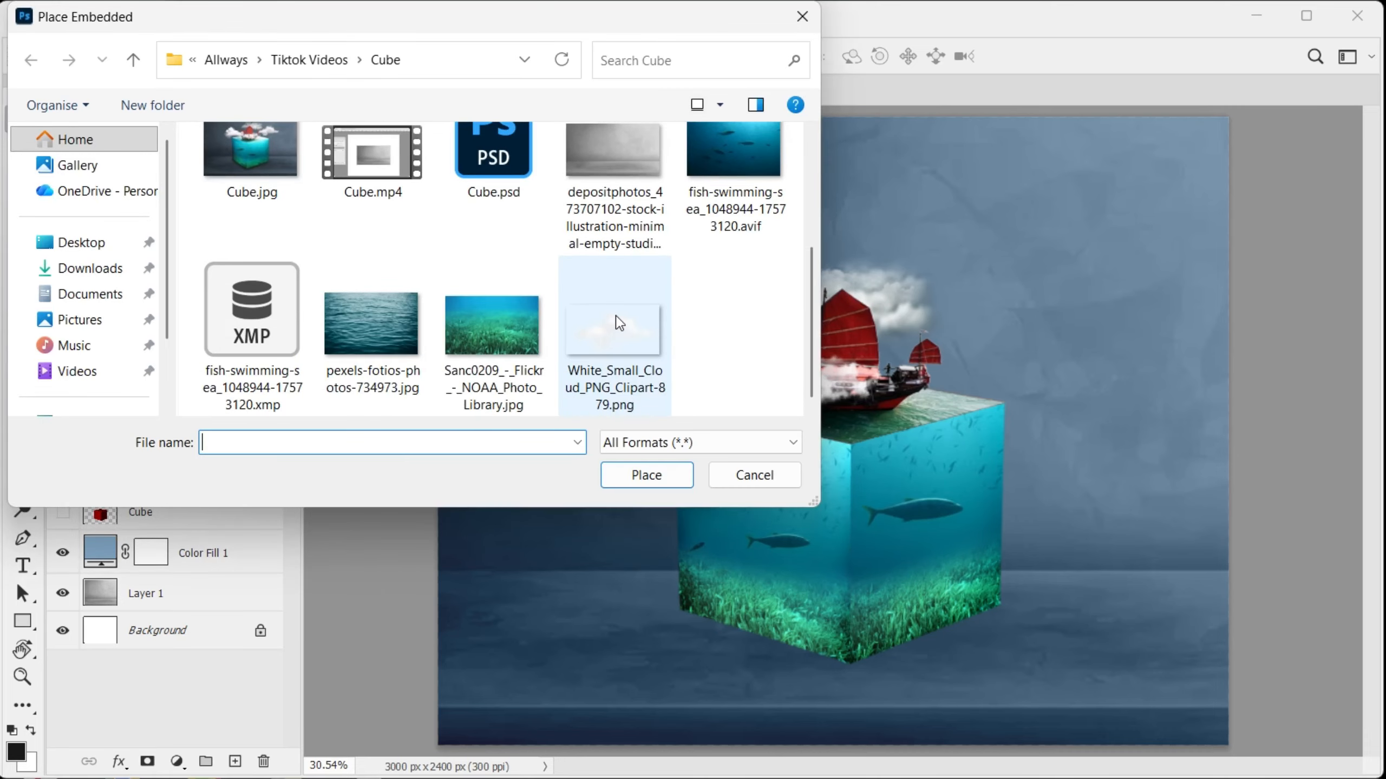
double_click(619, 324)
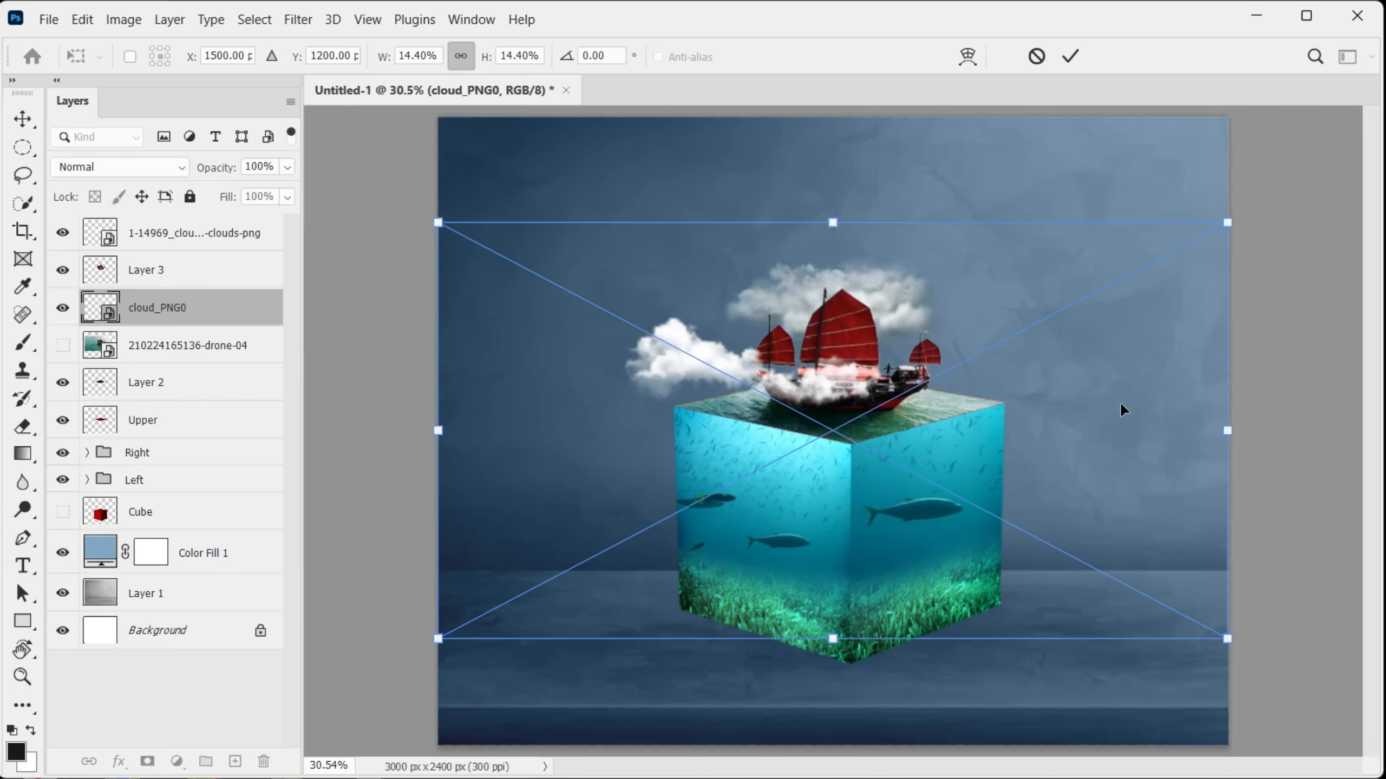
left_click_drag(1222, 436, 647, 423)
left_click_drag(513, 470, 919, 388)
key("Return")
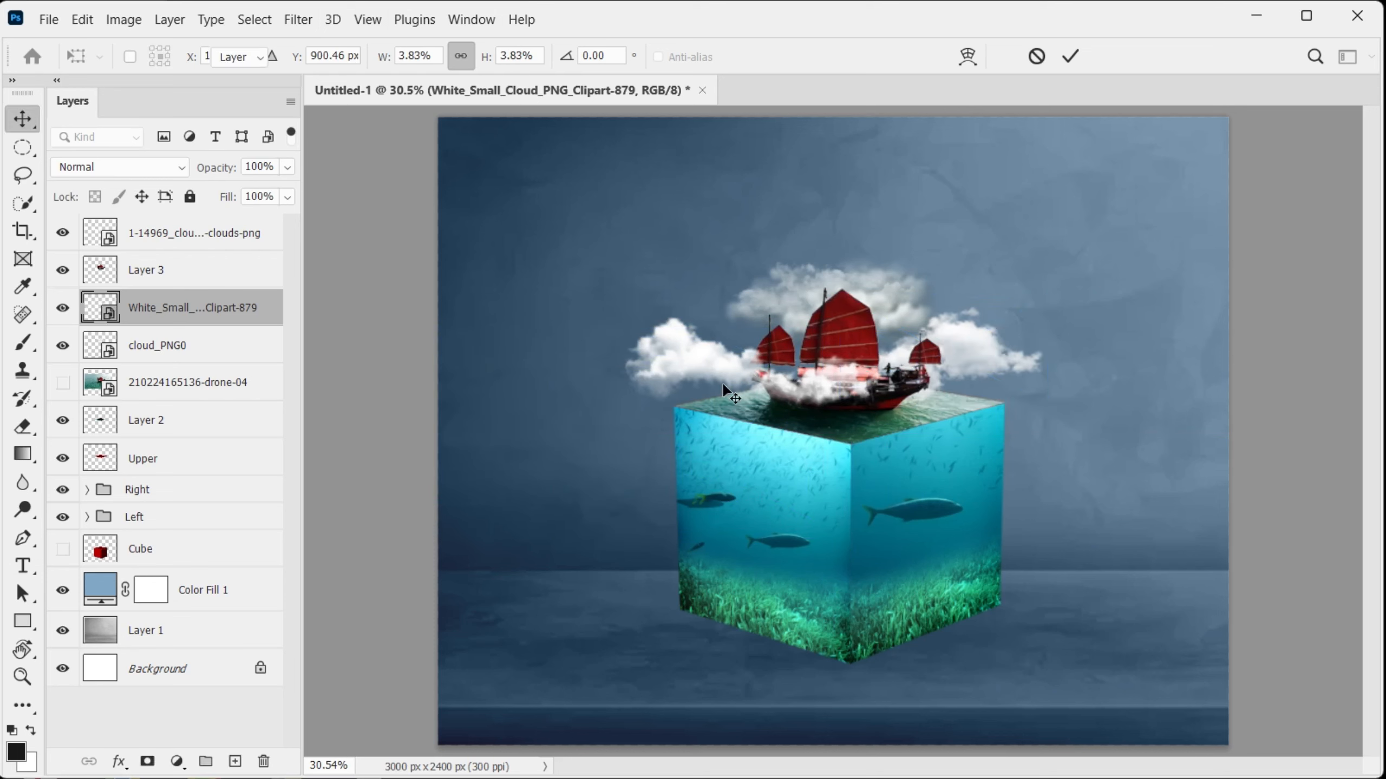
Try the cloud_PNG0 layer at the top of the layer stack, and return it below the White_Small_Cloud layer.
left_click_drag(257, 344, 258, 223)
key("ctrl+bracketleft")
key("ctrl+bracketleft")
key("ctrl+bracketleft")
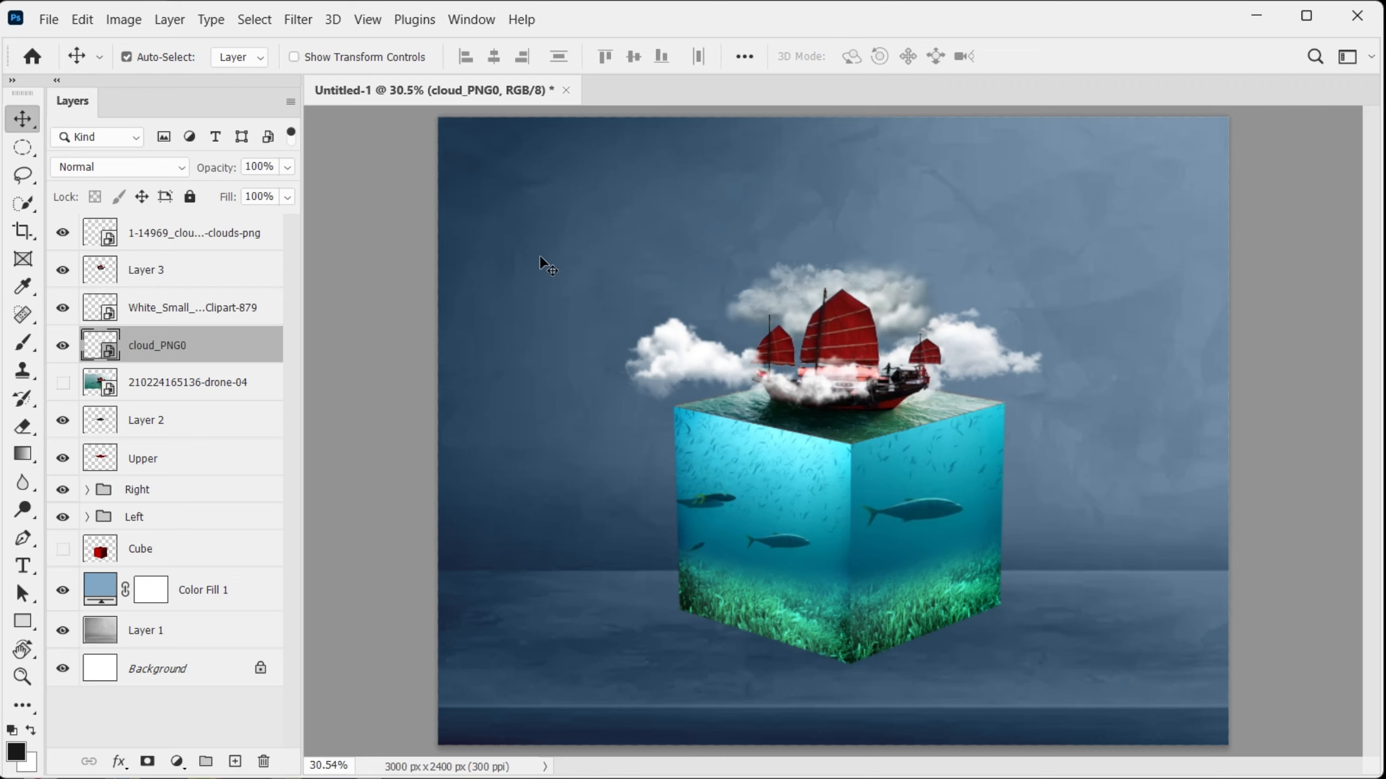
Move the White_Small_Cloud layer to the top of the stack, and shift the front clouds slightly down and the stern cloud outward.
left_click_drag(269, 309, 269, 231)
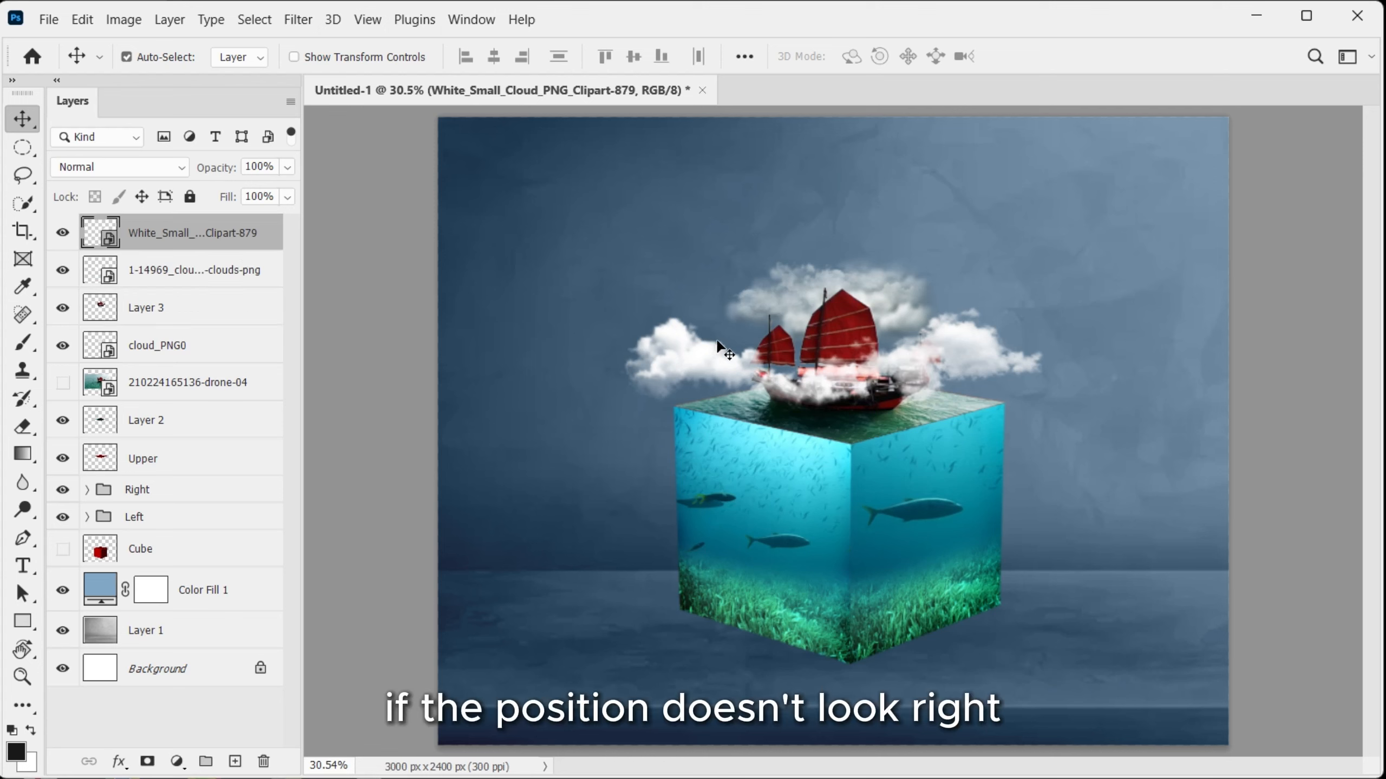
left_click_drag(701, 376, 708, 405)
left_click_drag(960, 346, 989, 344)
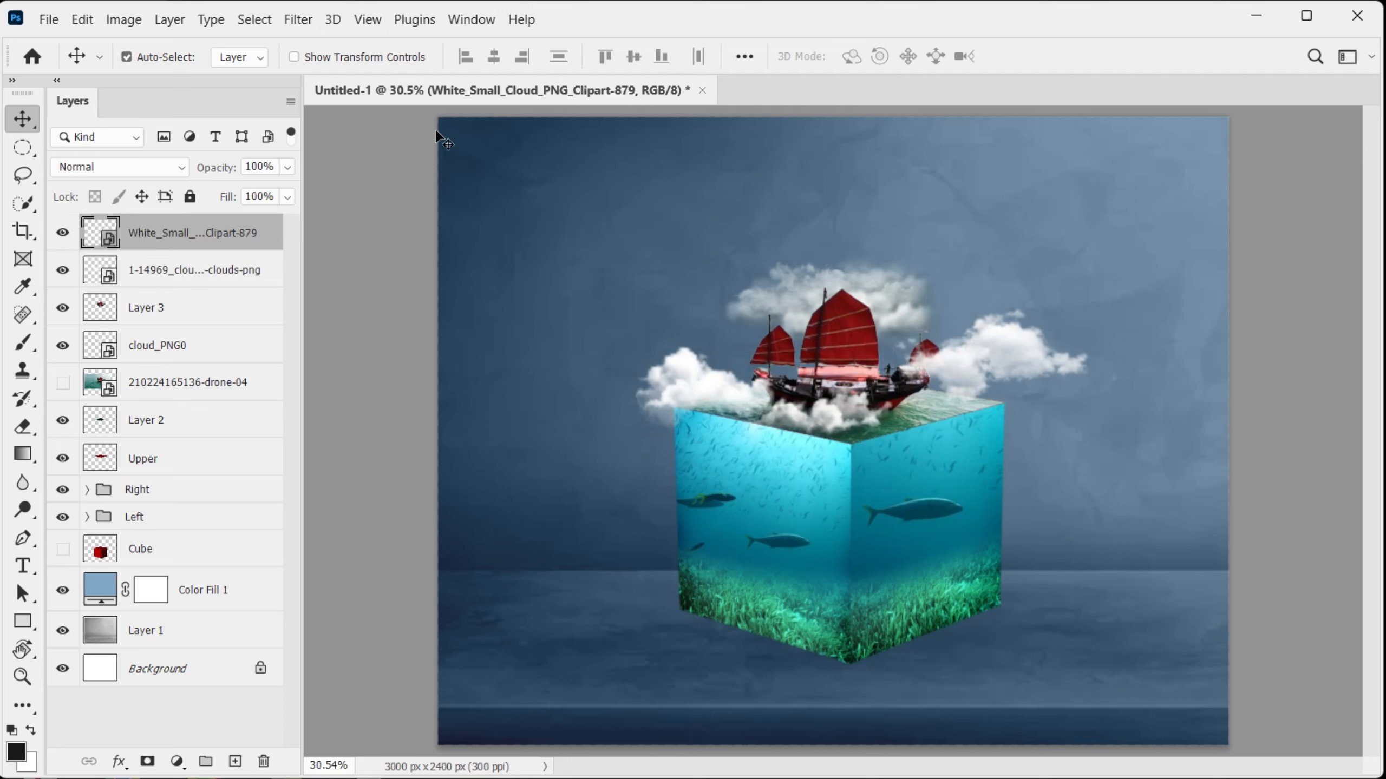
Place the Bcarng7qi.png bird image as an embedded object, scaled to 71.56% and positioned around the tops of the sails.
left_click(40, 22)
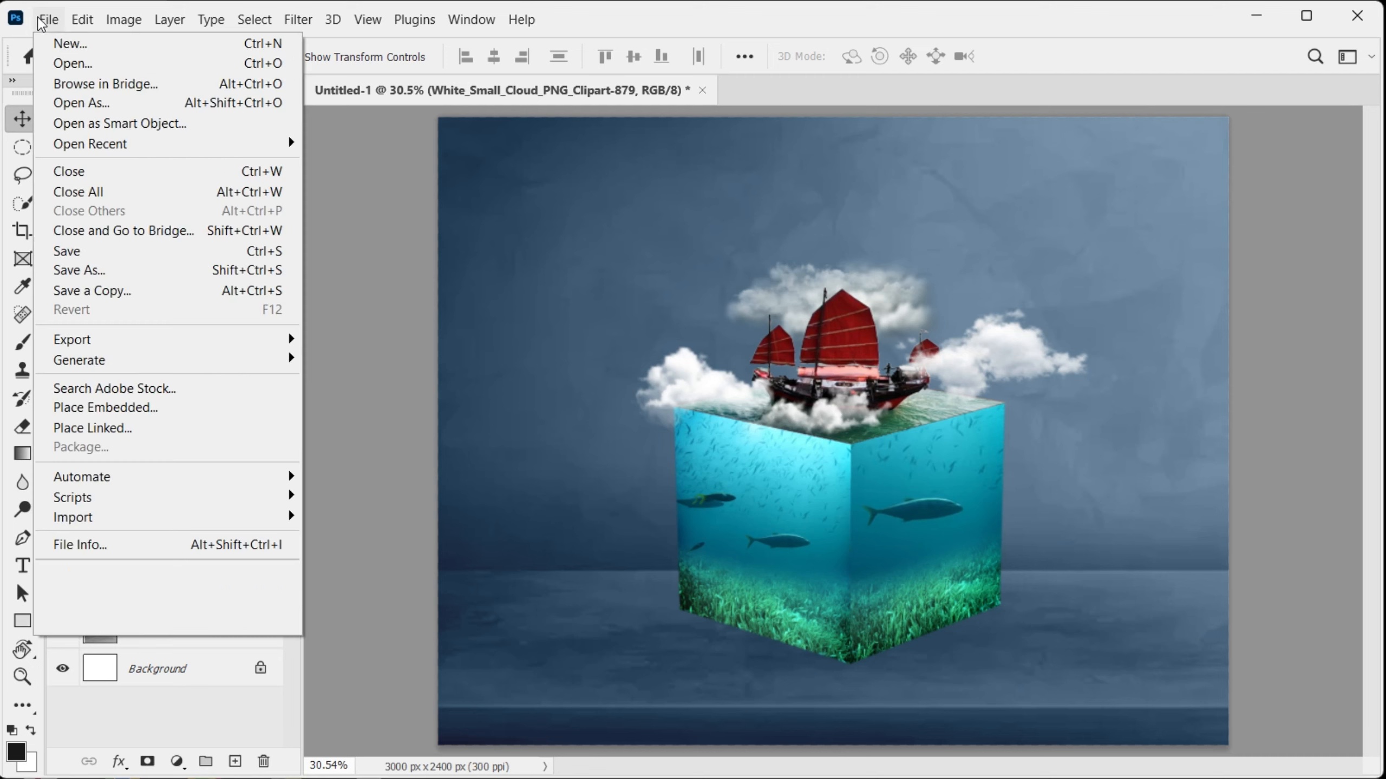
left_click(212, 410)
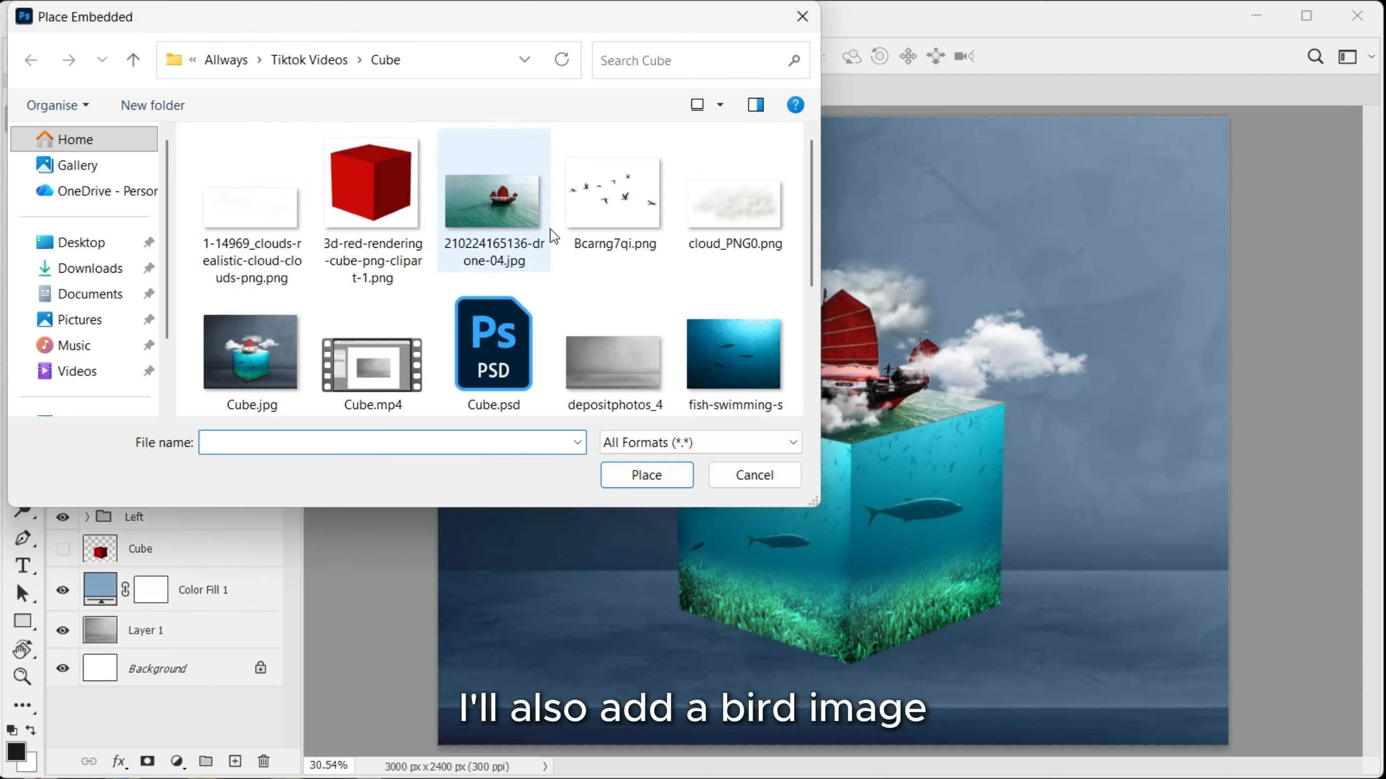
left_click(580, 232)
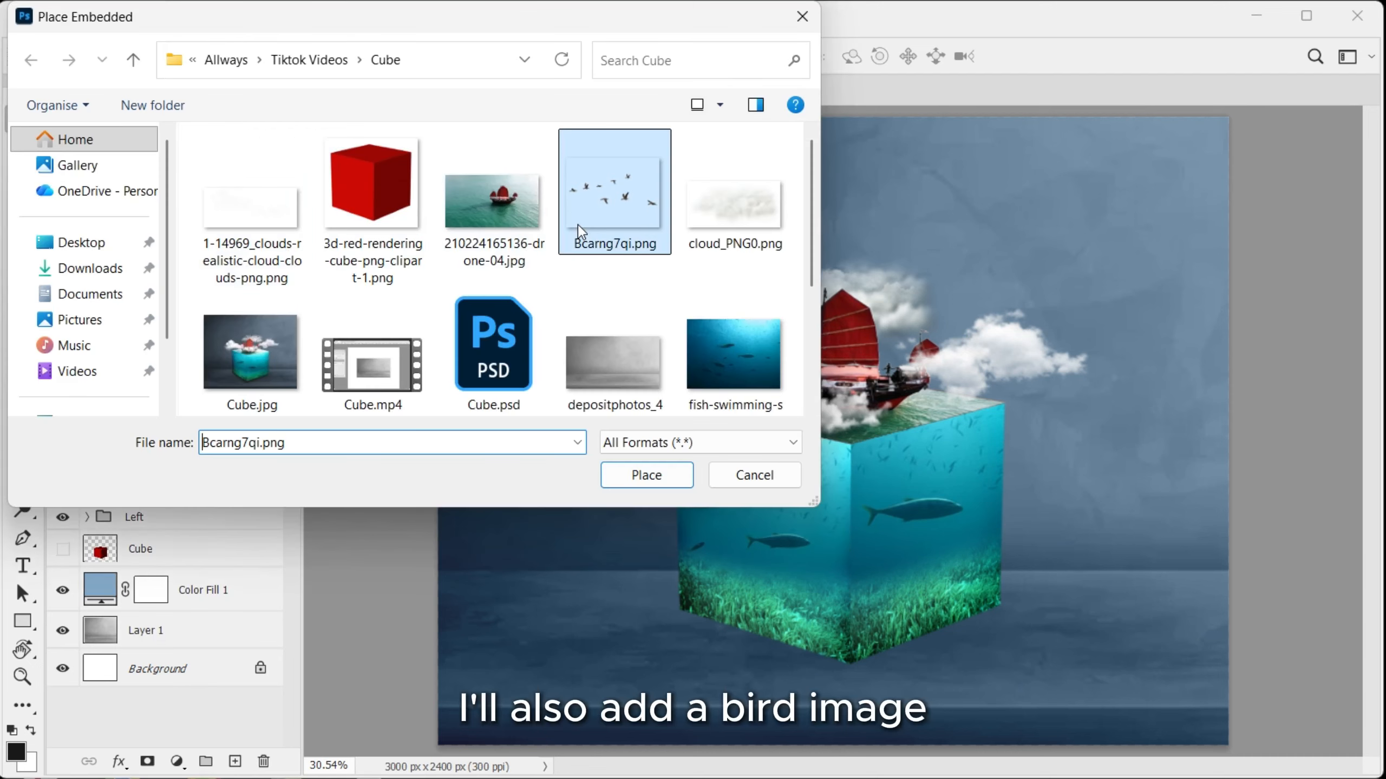
double_click(579, 232)
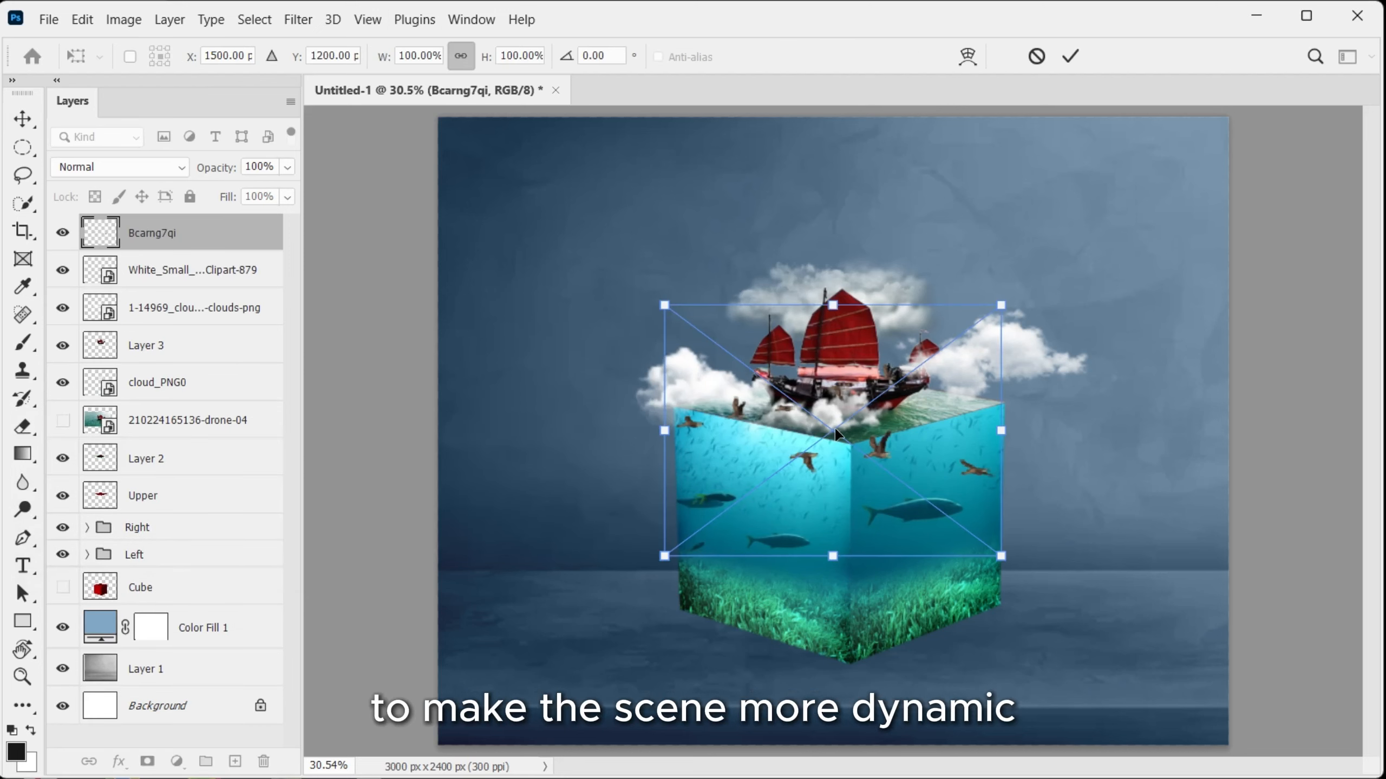
left_click_drag(836, 434, 827, 276)
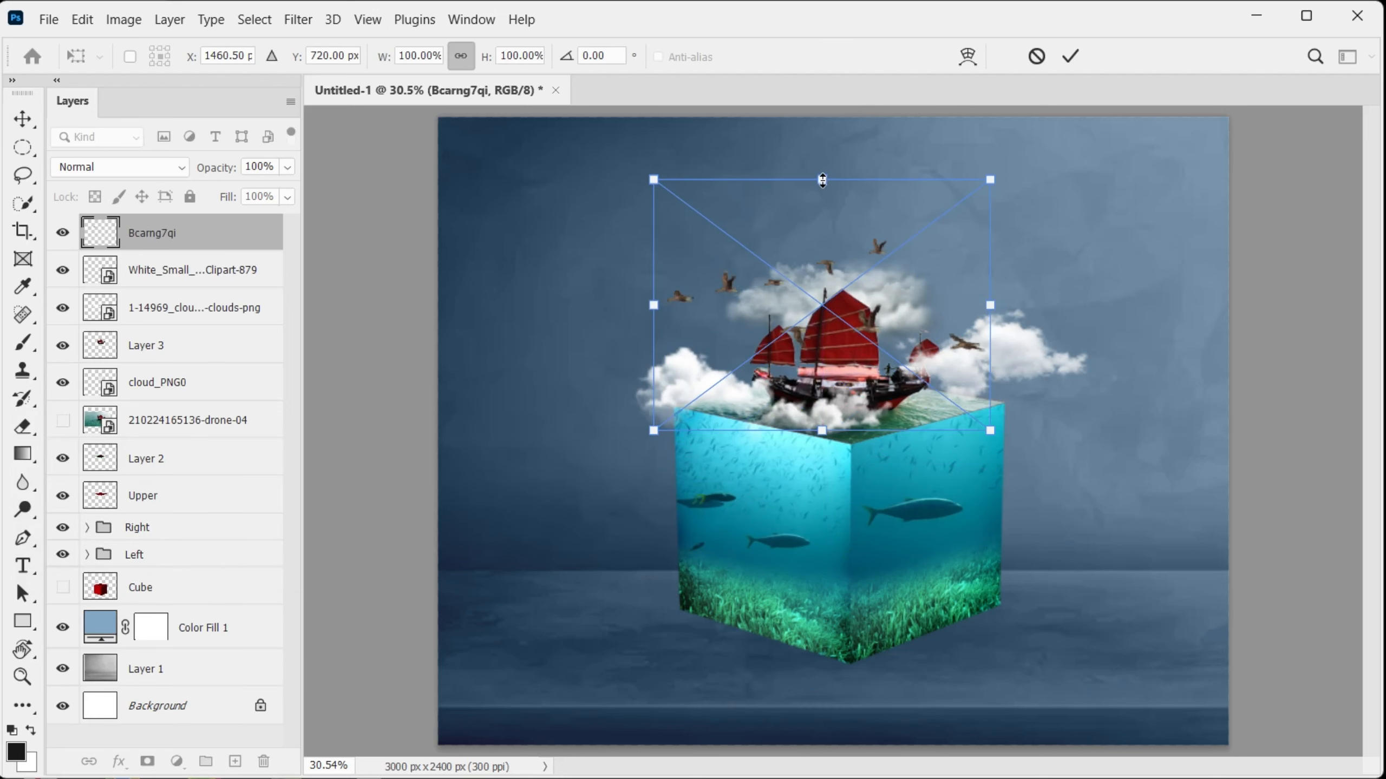
left_click_drag(823, 186, 836, 253)
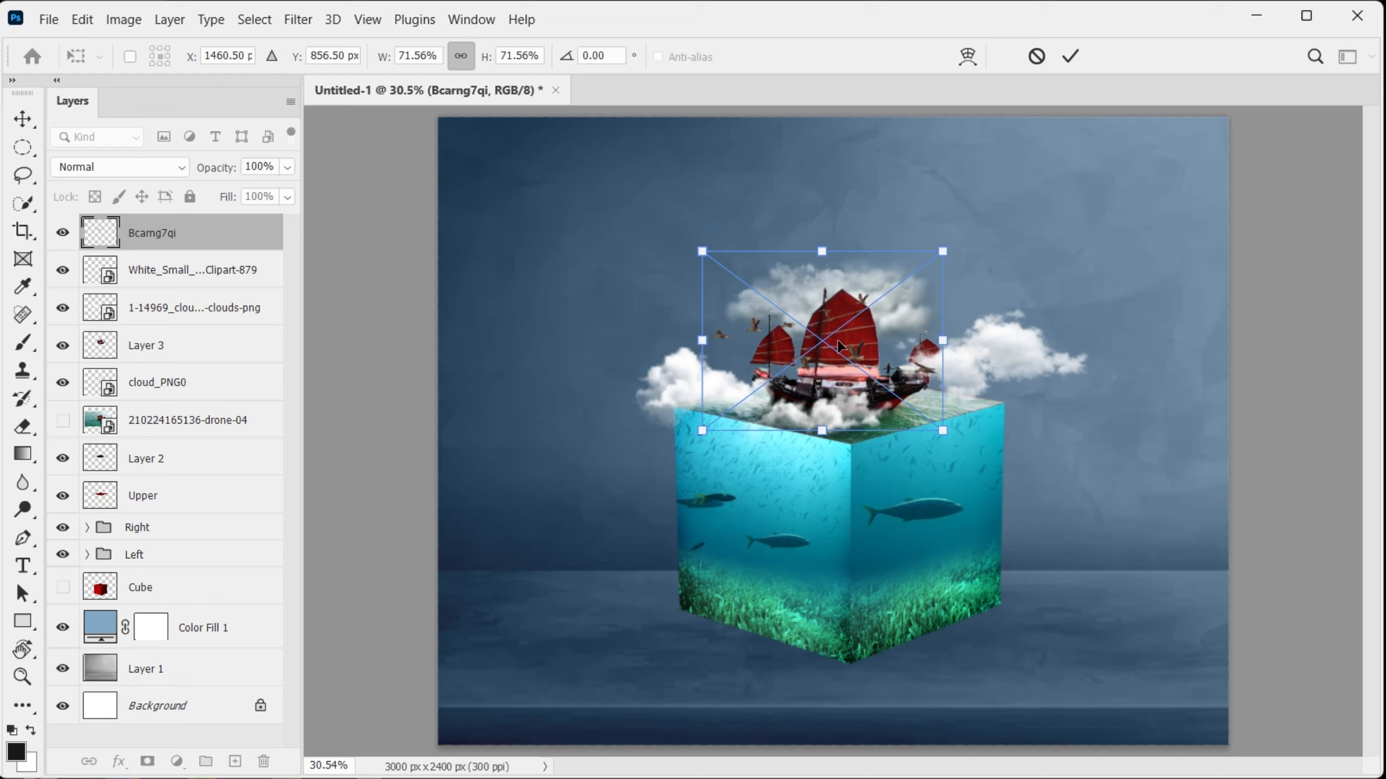
left_click_drag(834, 347, 830, 311)
key("Return")
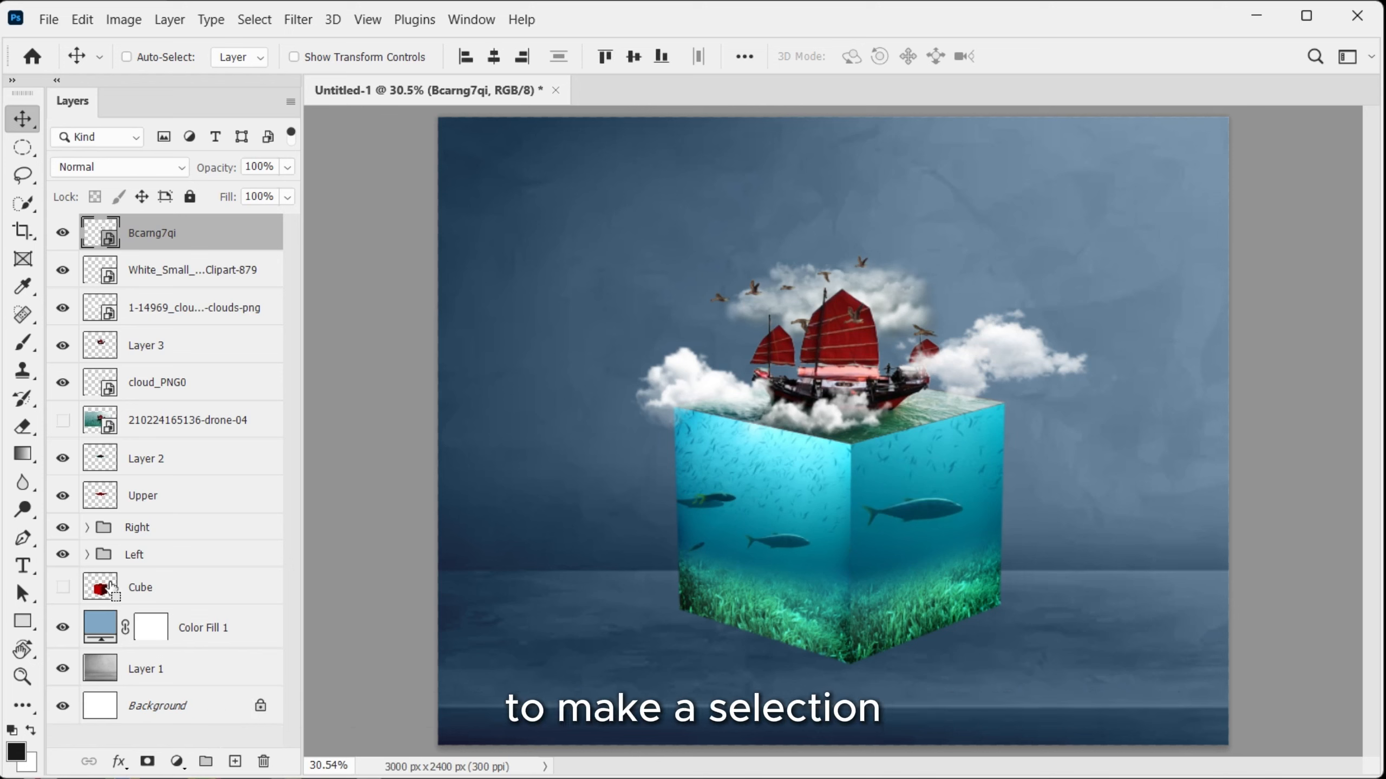
Load the Cube layer's outline as a selection and paint soft black shading along the cube's lower edges on a new top layer.
left_click(110, 587, "ctrl")
left_click(236, 763)
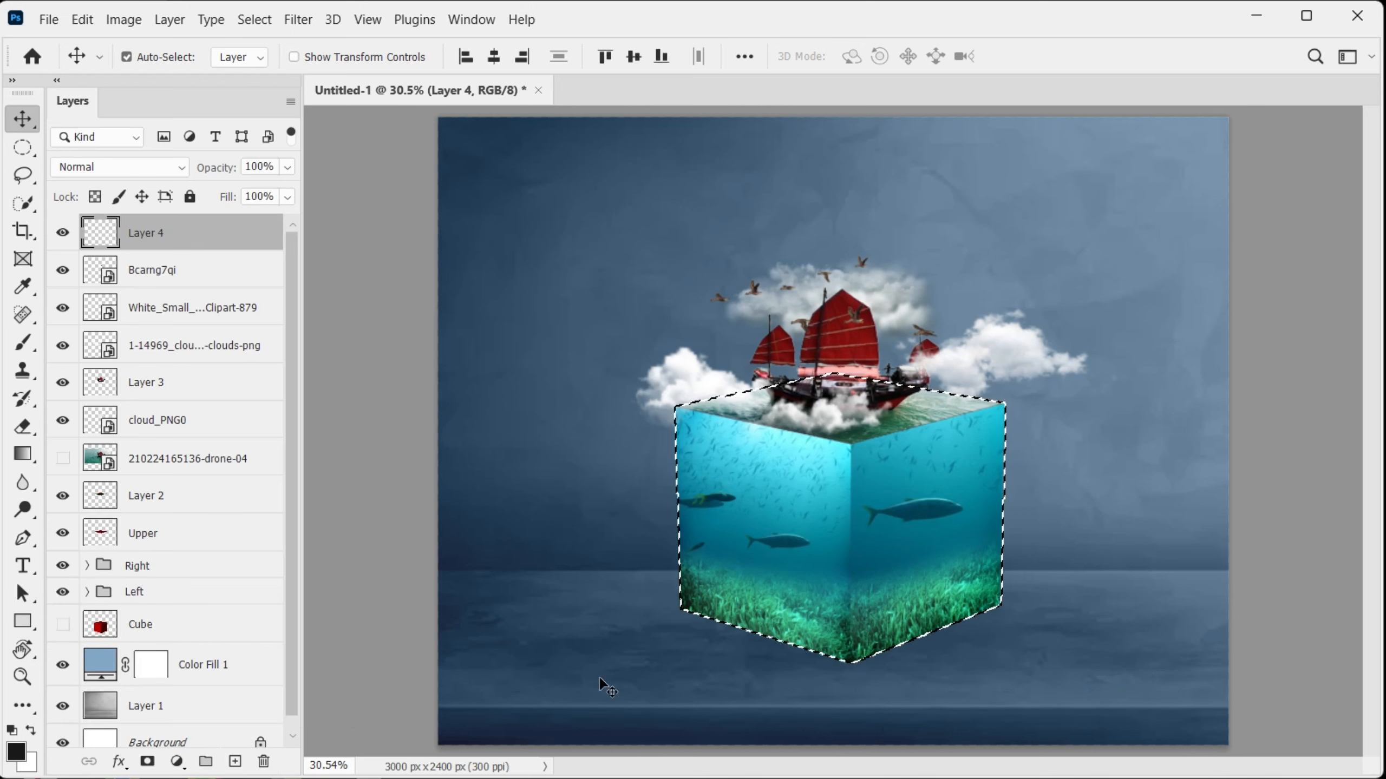
key("b")
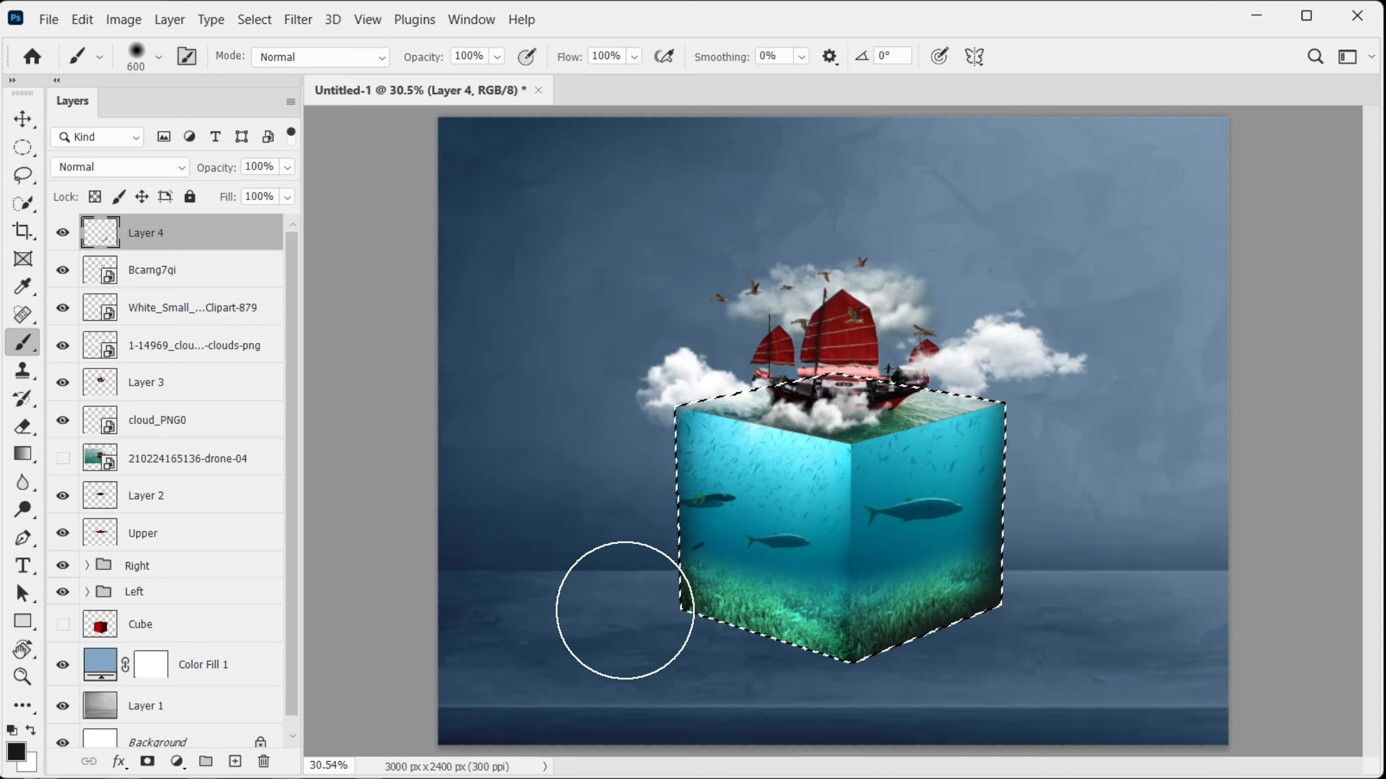
left_click_drag(622, 612, 850, 736)
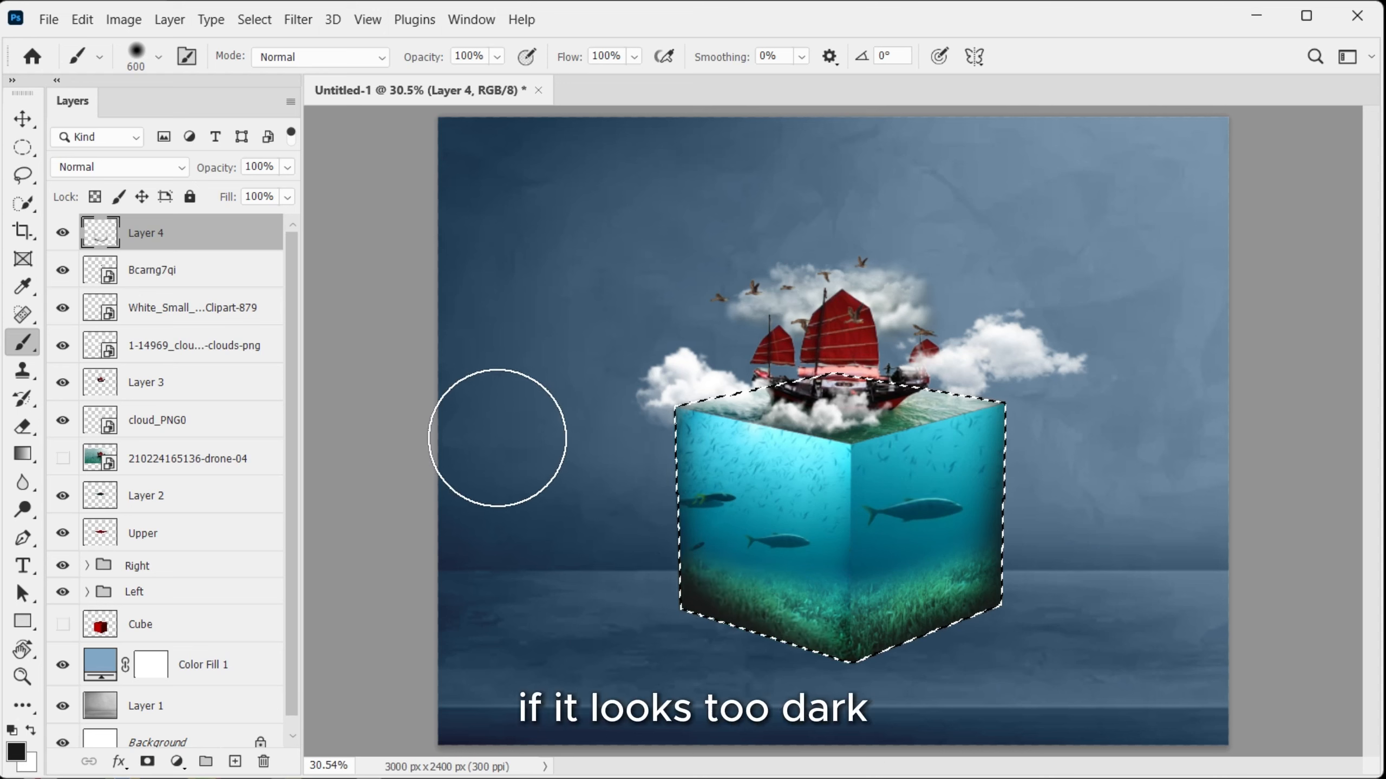
Lower the opacity of the cube's edge-shading layer to 45% and deselect the cube outline.
left_click(290, 168)
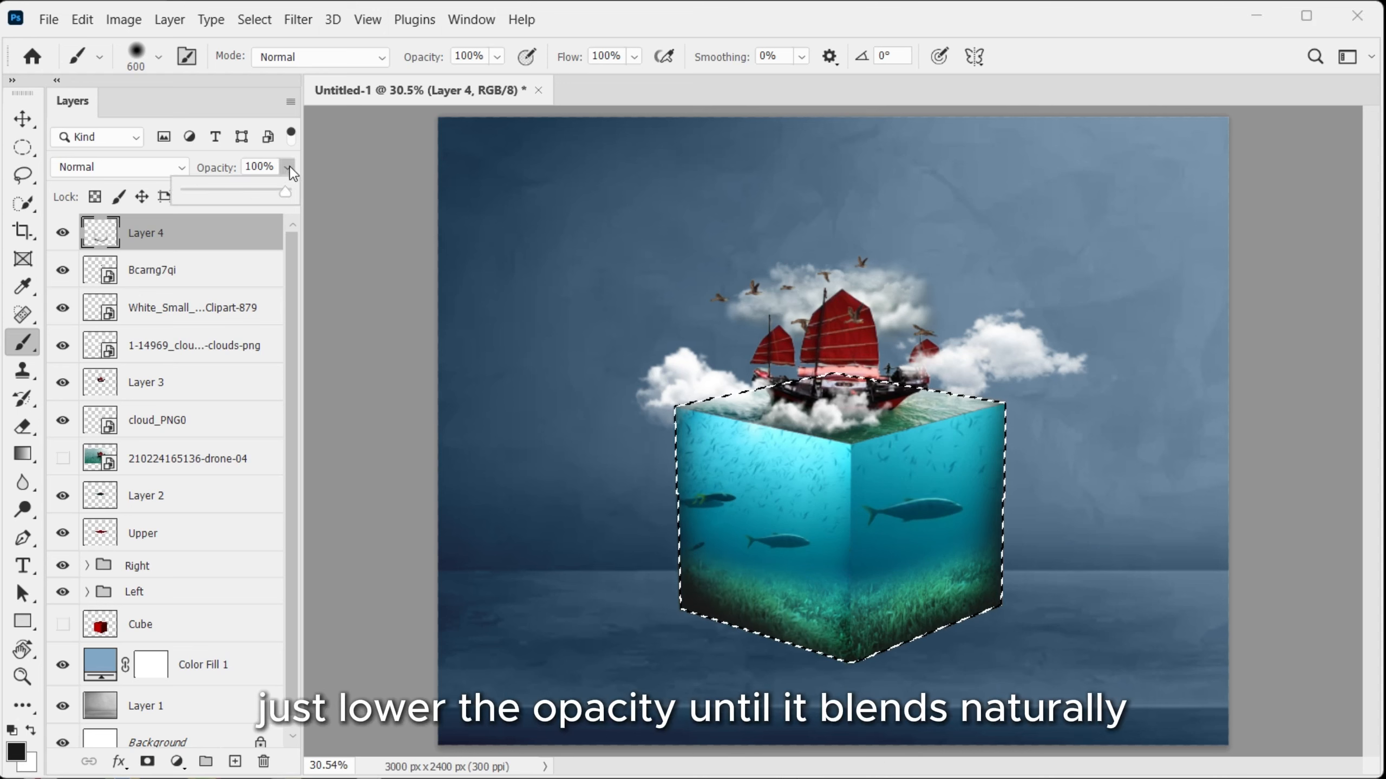
left_click(242, 193)
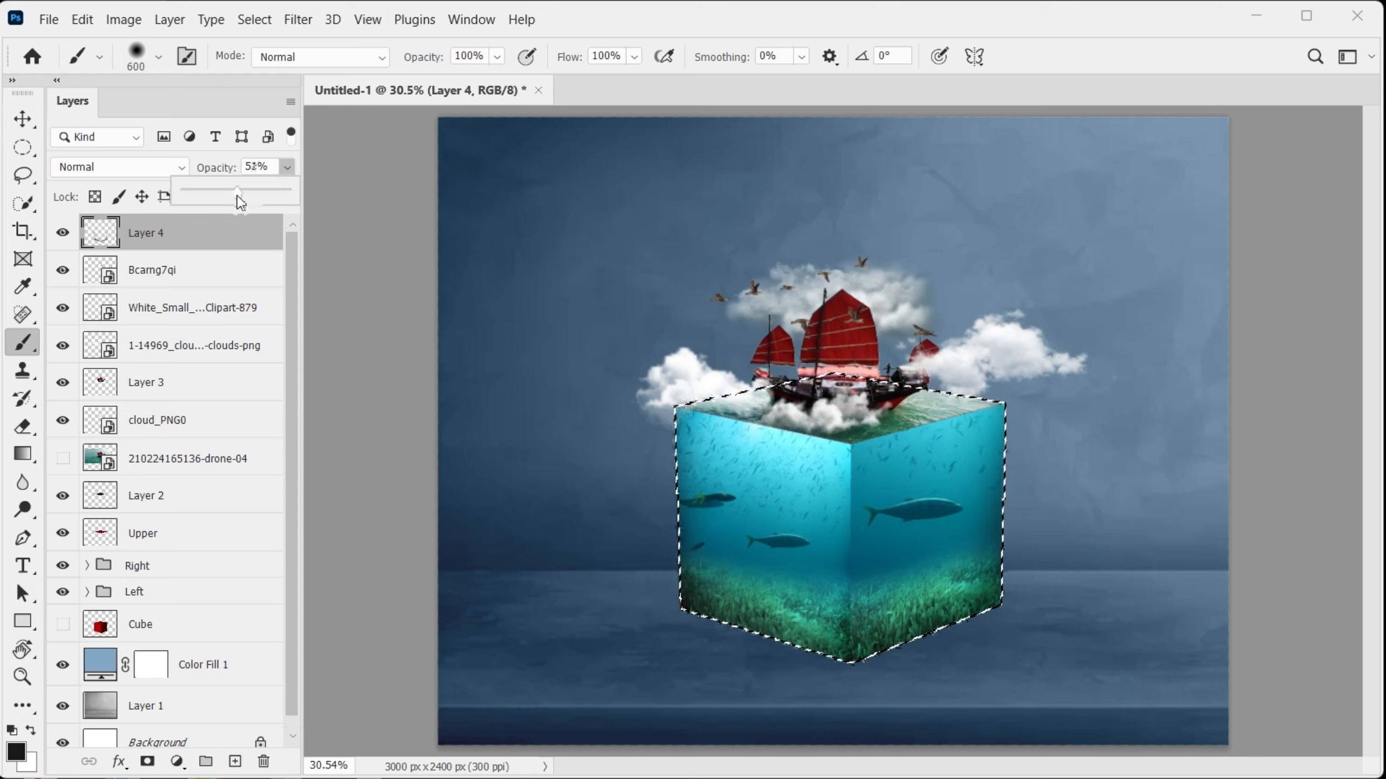
left_click(384, 221)
key("ctrl+d")
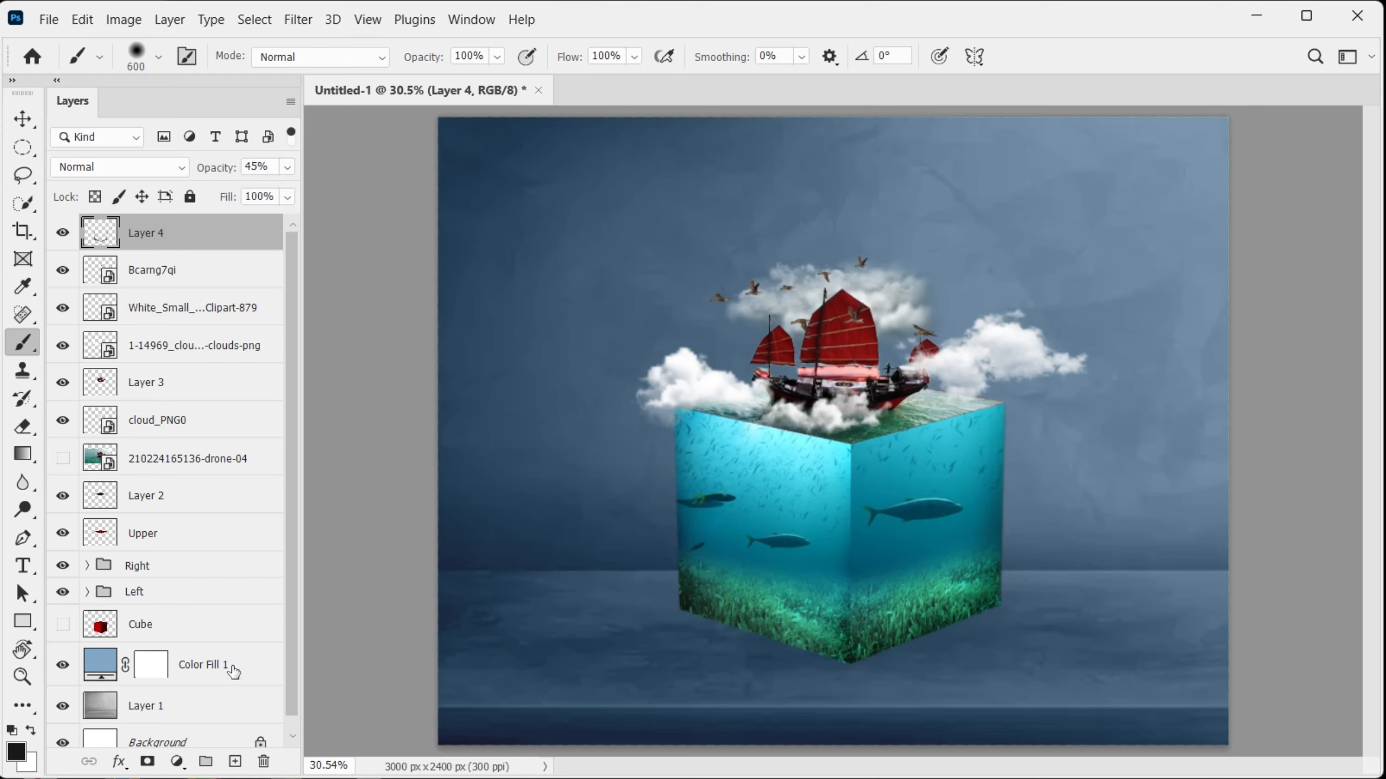
Add a new layer directly above the Cube layer and paint a soft black shadow around the cube's base, using brush sizes 300 and 400.
left_click(234, 637)
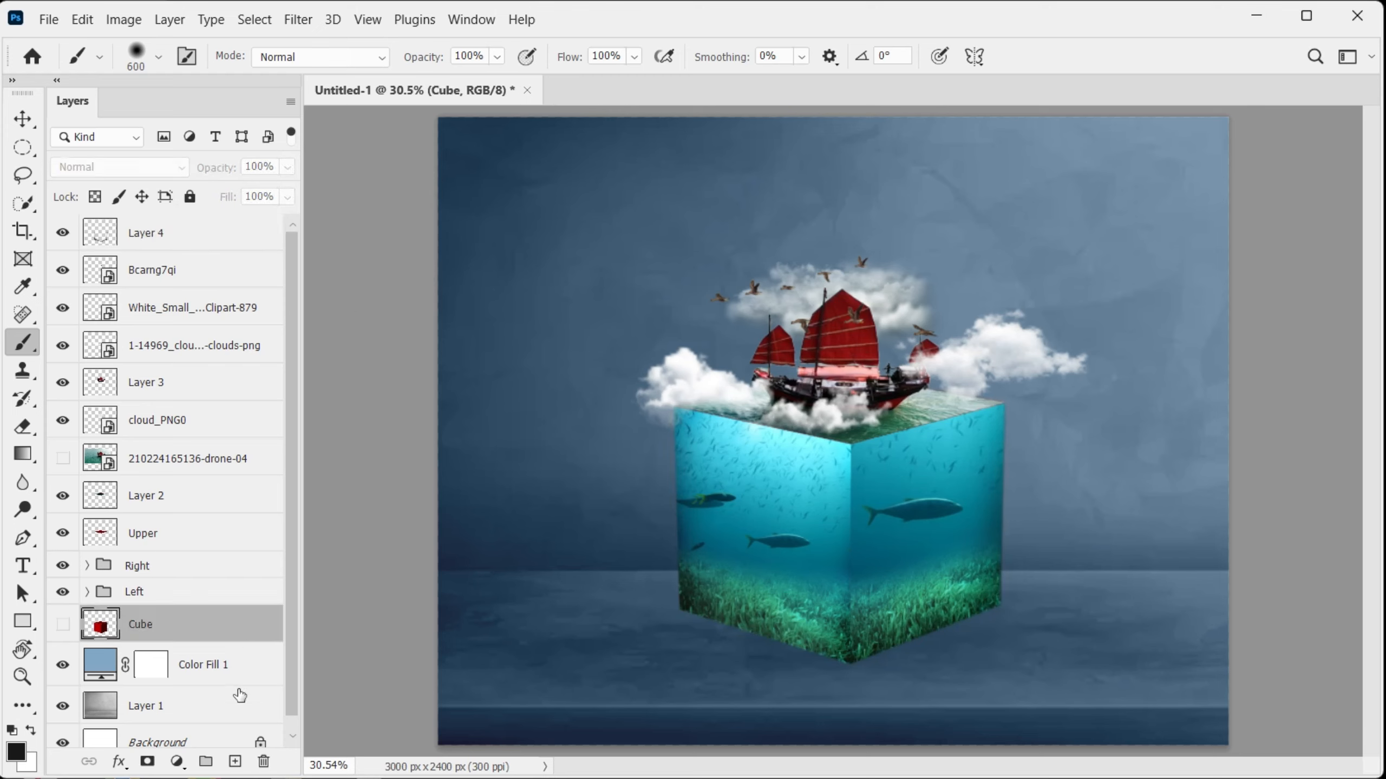
left_click(236, 763)
key("bracketleft")
key("bracketleft")
key("bracketleft")
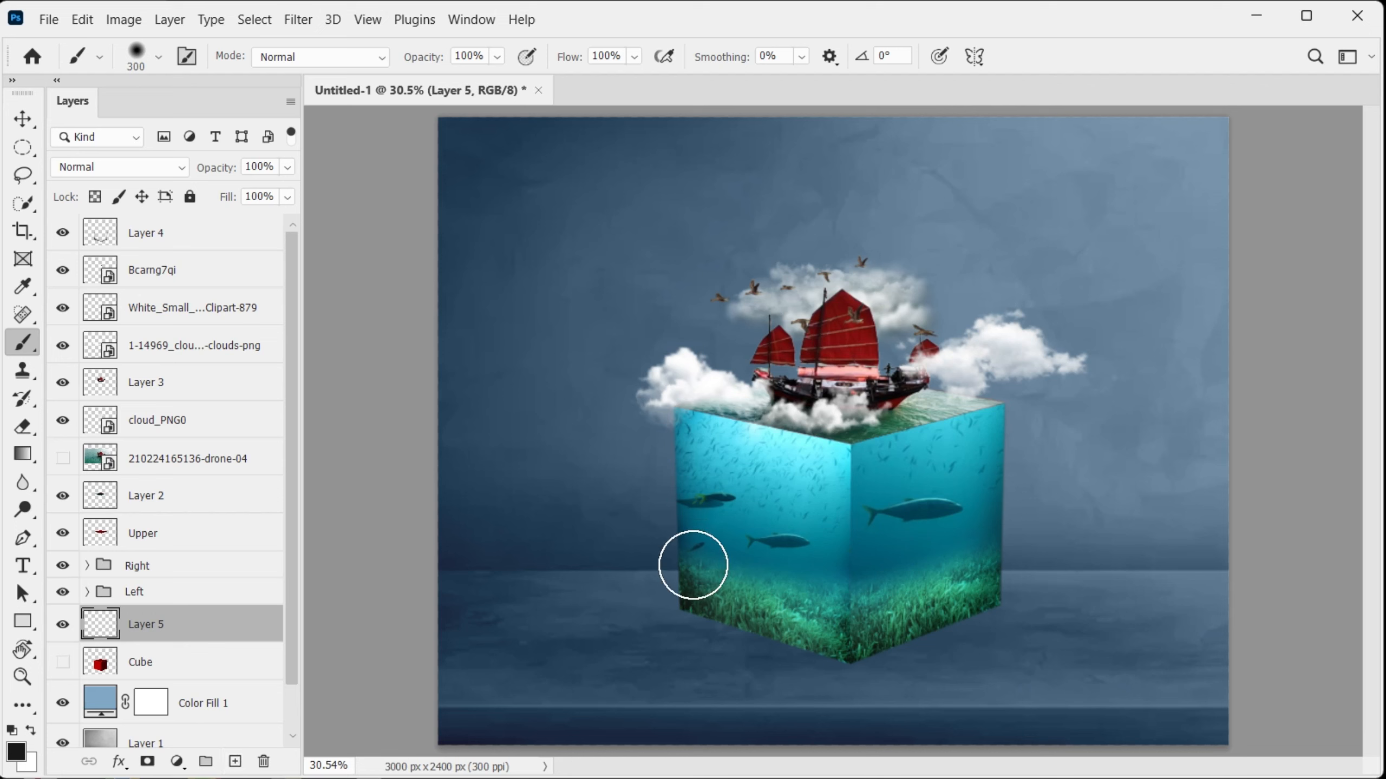
key("bracketright")
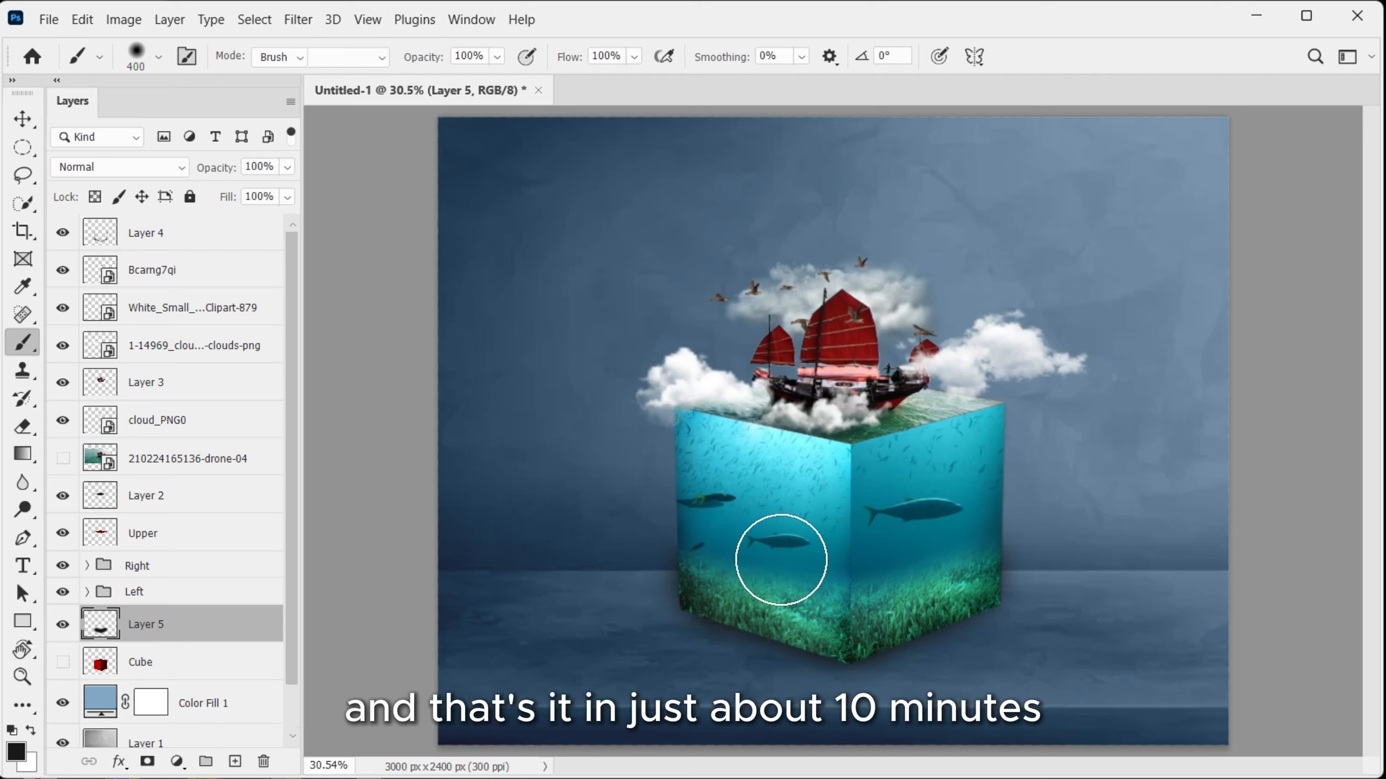
Erase the excess shadow behind the cube's faces on Layer 5 with a soft 300 px Eraser.
key("e")
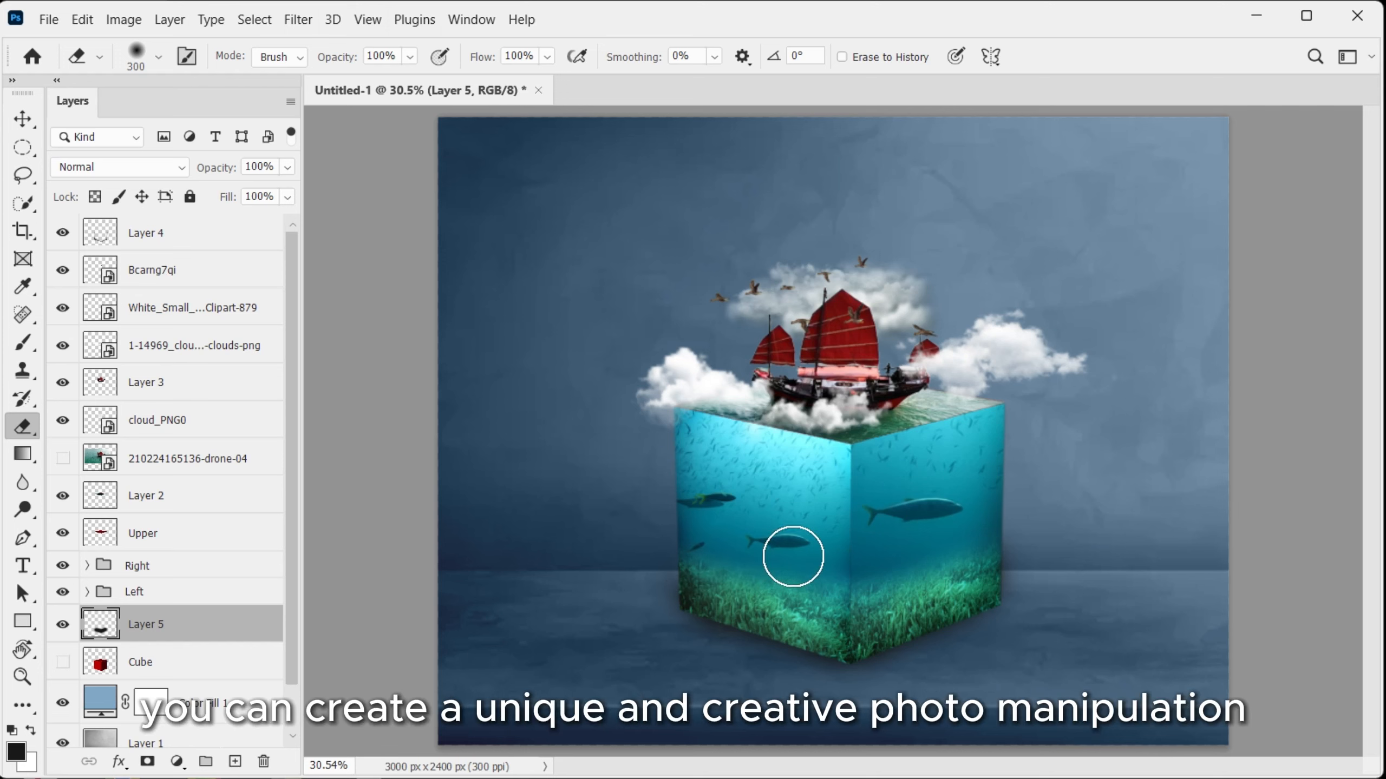
left_click_drag(971, 547, 970, 557)
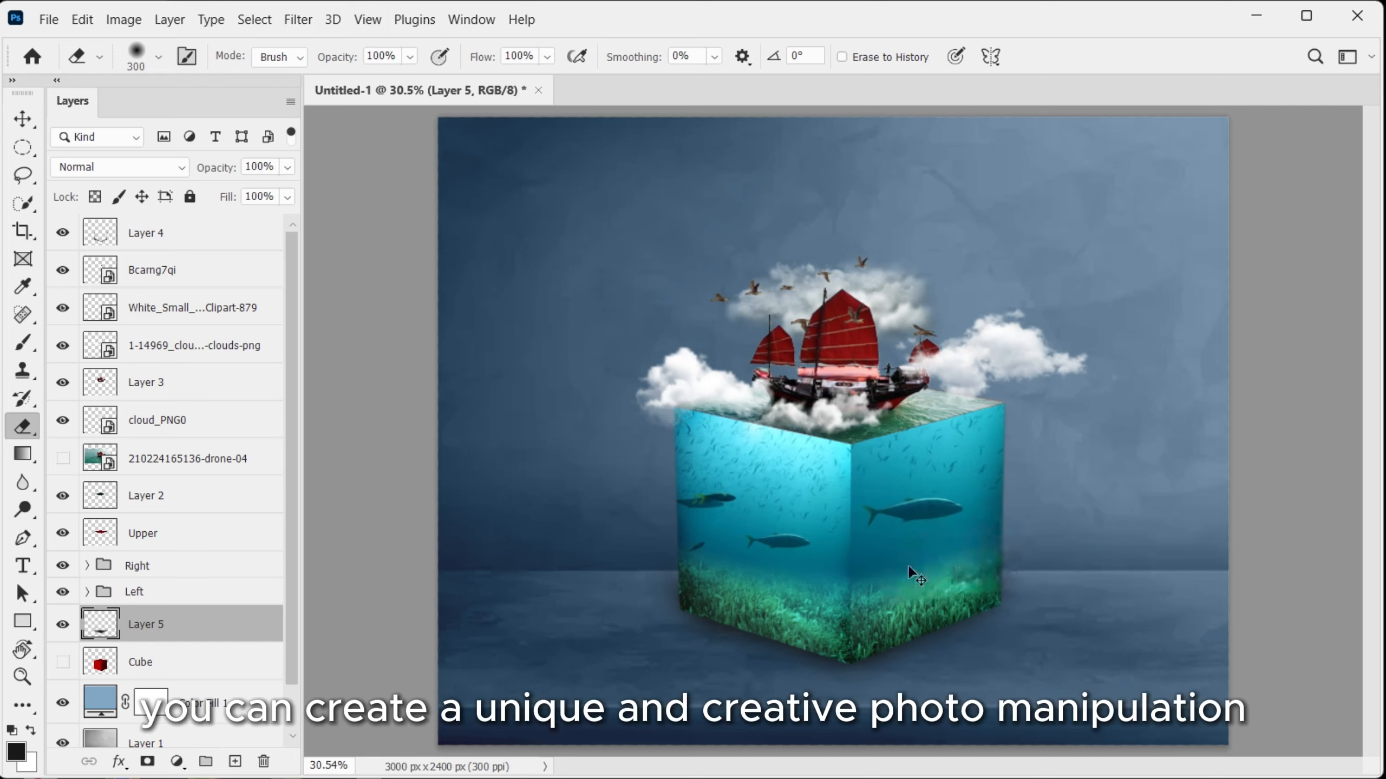
key("v")
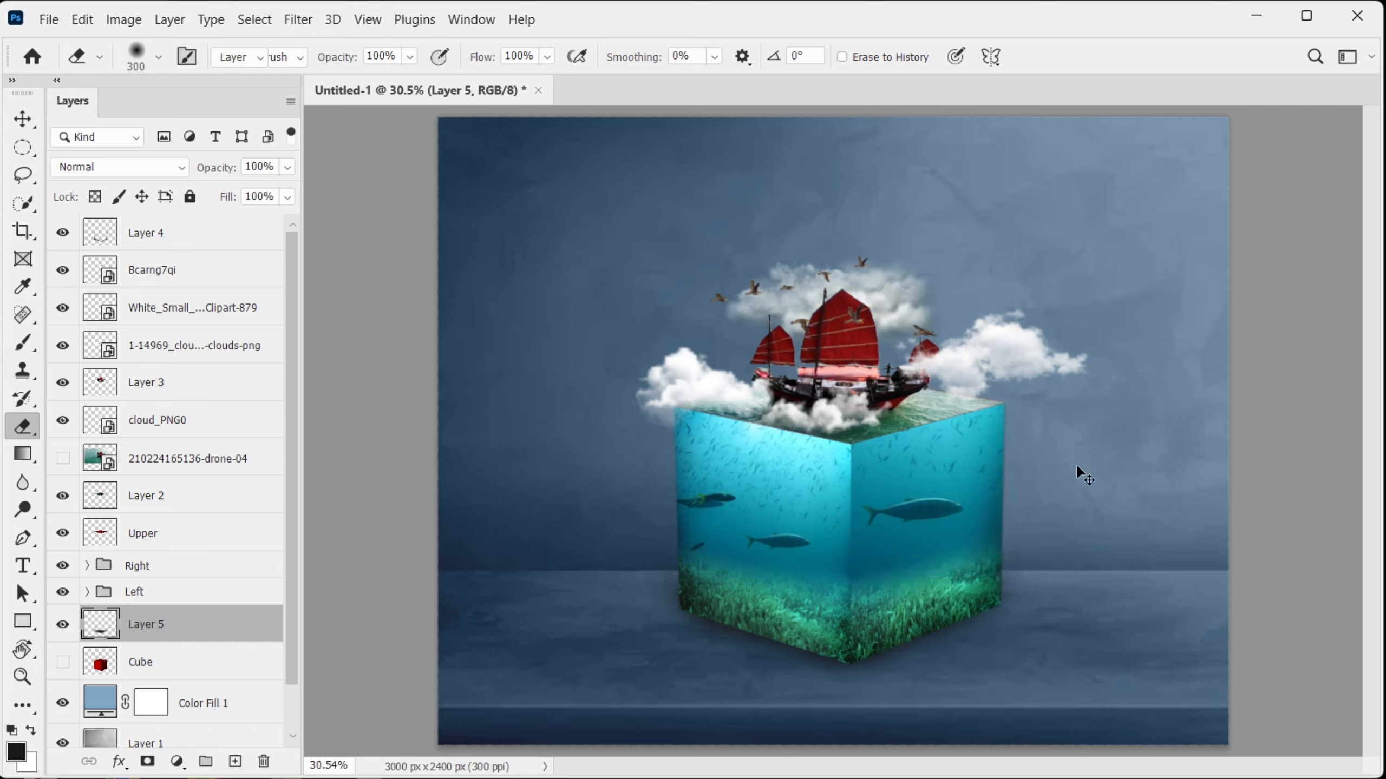